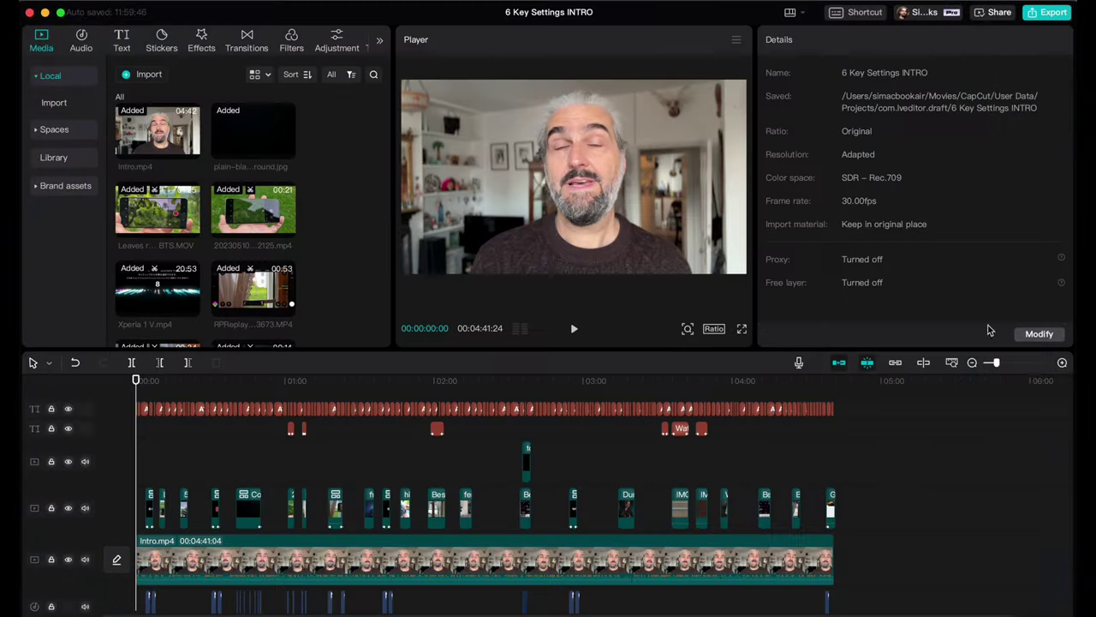
- Play the opening seconds of the intro timeline to review the existing captions
drag(1000, 366, 1011, 364)
mouse_move(219, 382)
mouse_down()
mouse_move(263, 389)
mouse_move(214, 391)
mouse_up()
key(space)
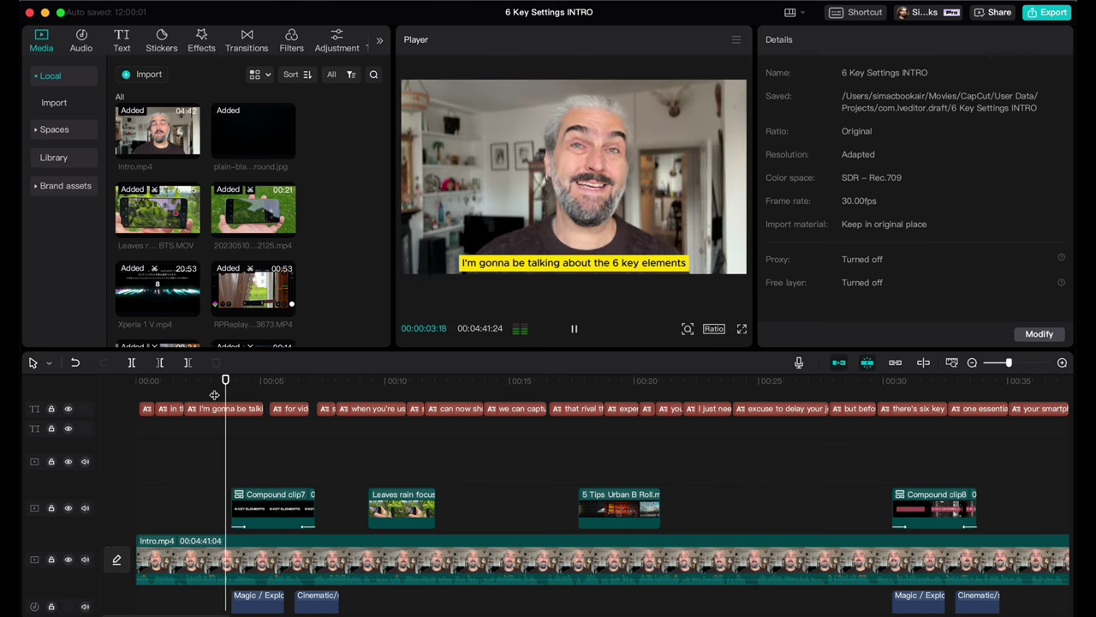
key(space)
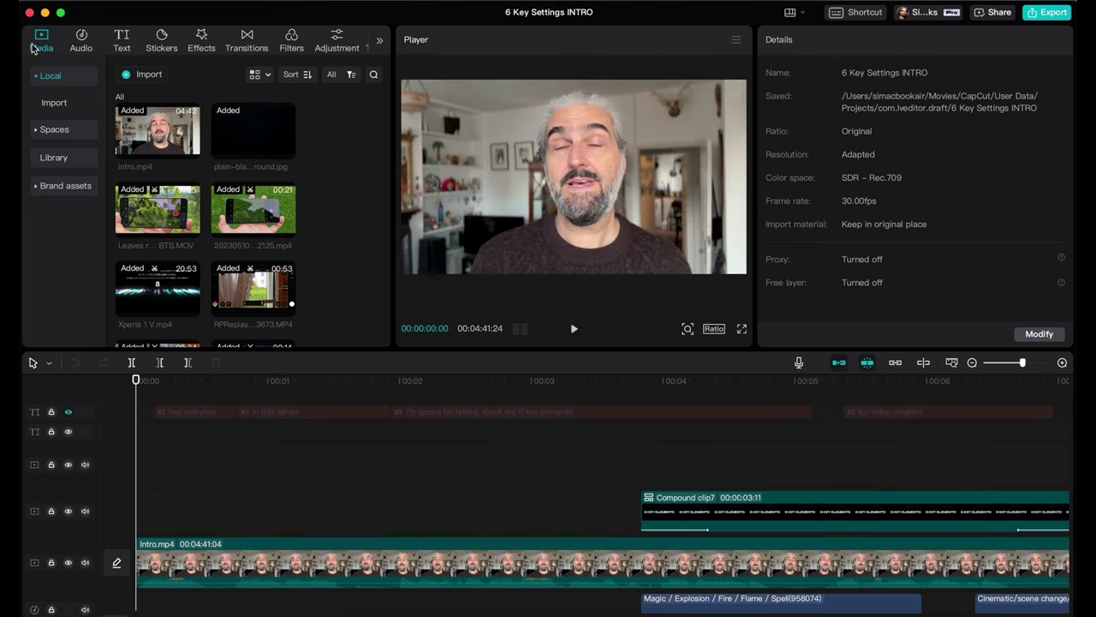
- Add a default text clip at the start of the timeline and change its wording to "Camera Apps"
click(124, 41)
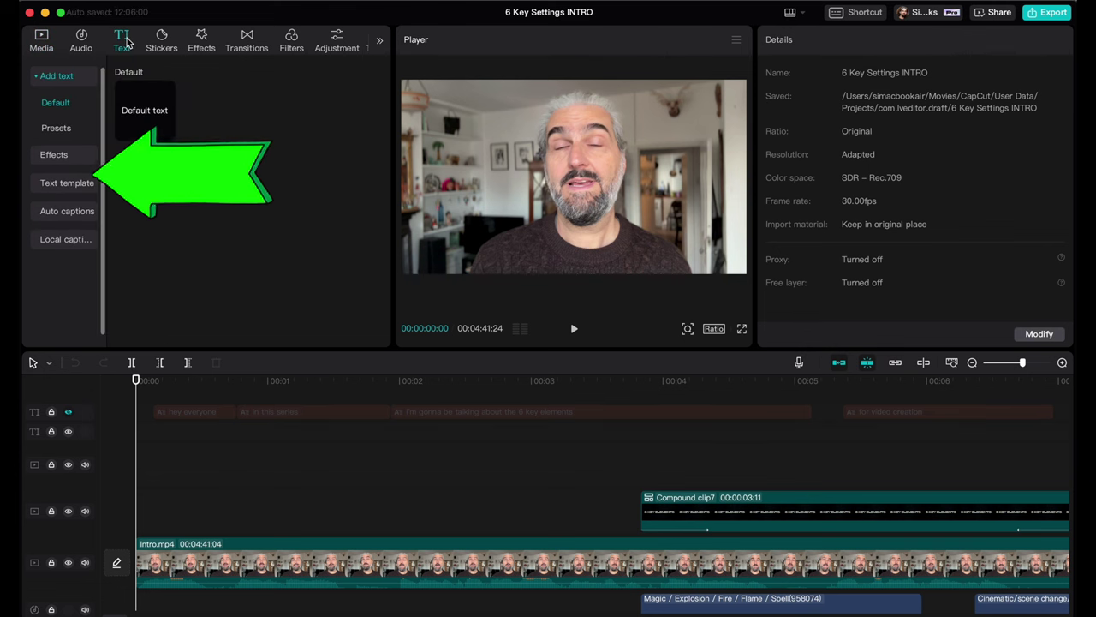
mouse_move(161, 103)
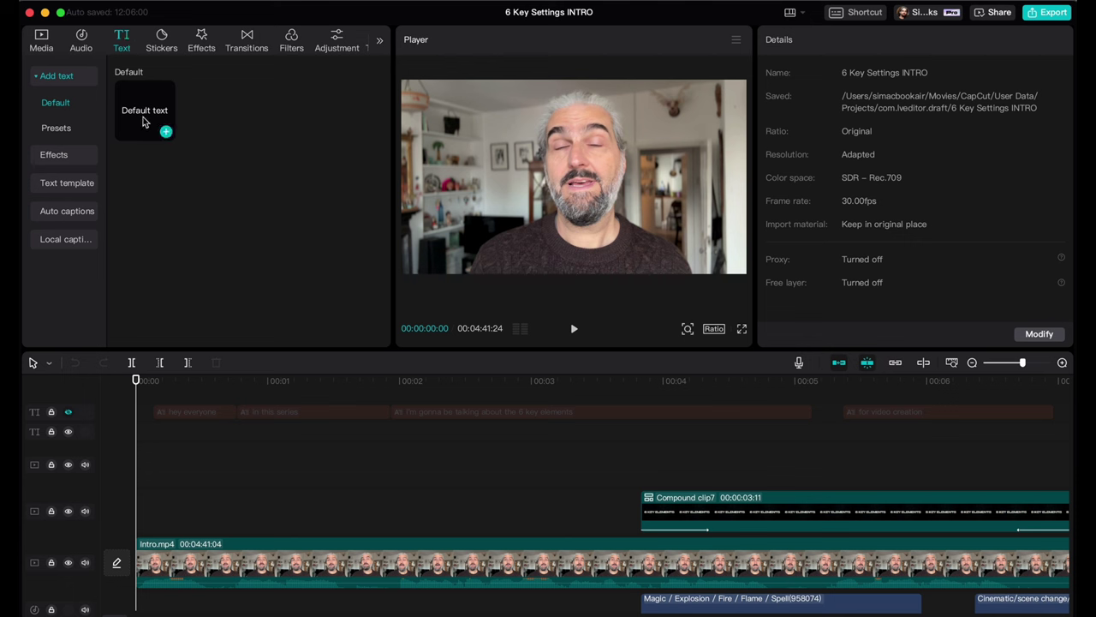
click(166, 132)
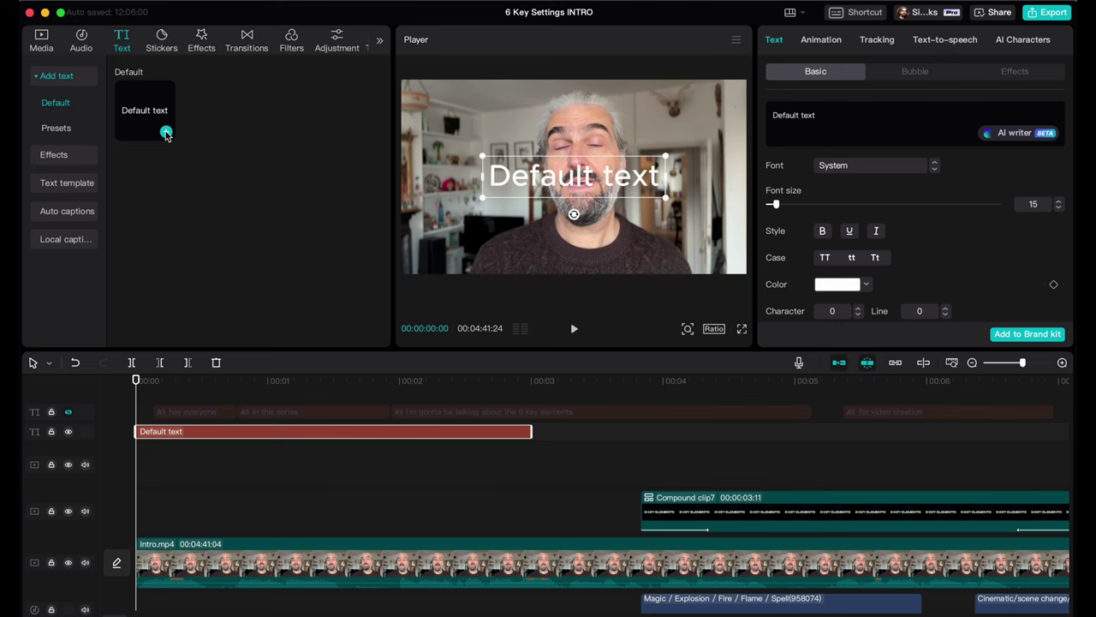
click(352, 462)
click(352, 433)
drag(830, 117, 761, 111)
text(Camera Apps)
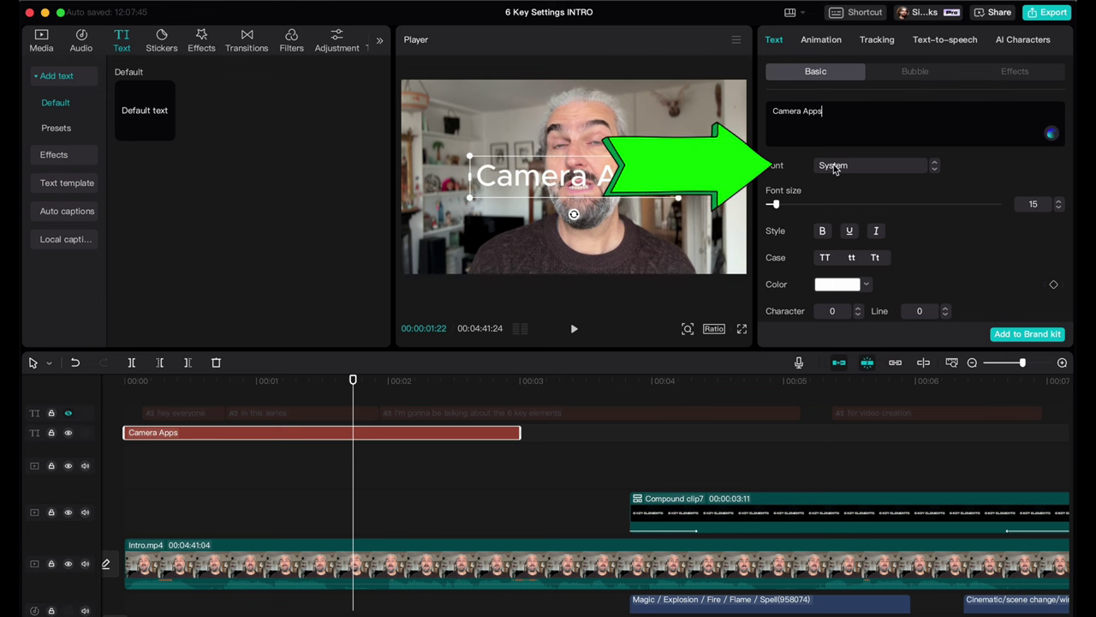
- Set the title in the DrukWide-Medium font and place it across the speaker's chest at about 75% scale, Y about -591
click(835, 165)
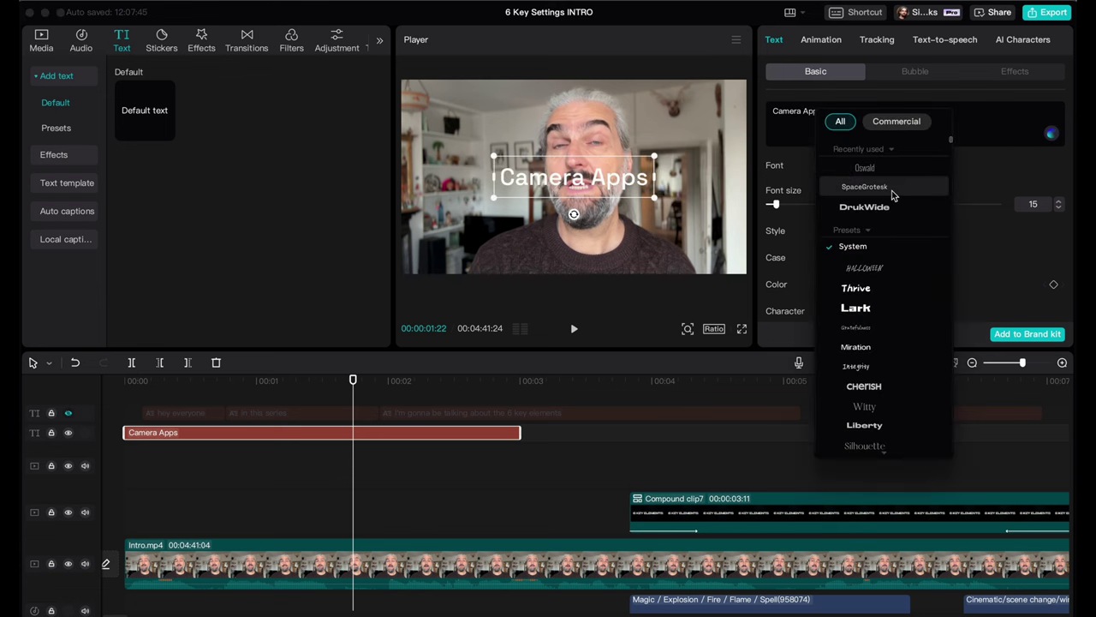
click(861, 206)
drag(722, 198, 688, 193)
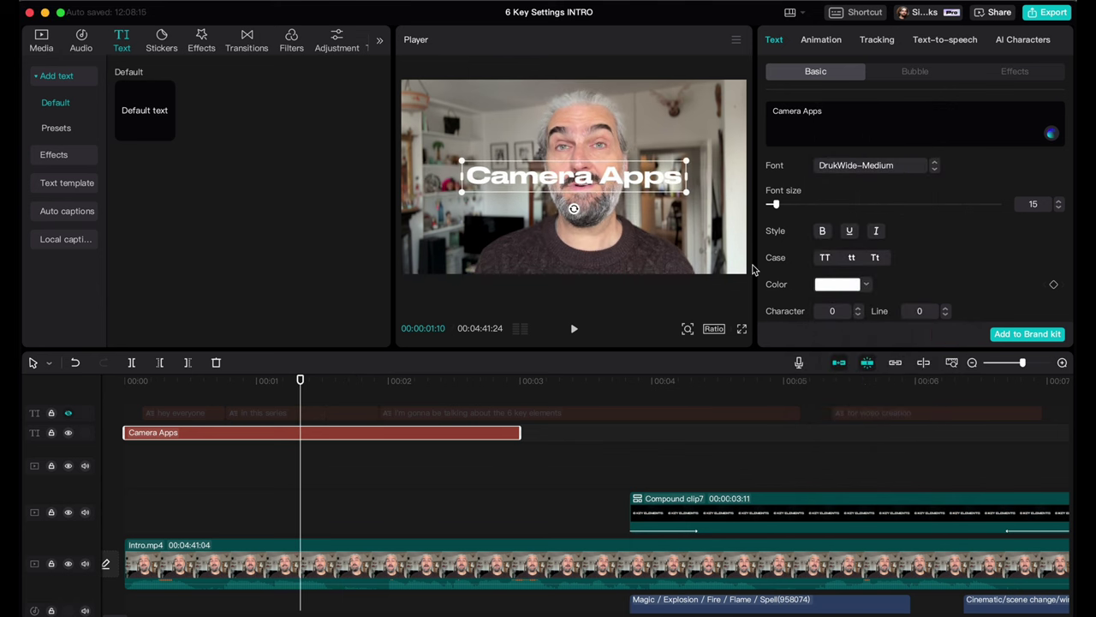
drag(601, 191, 601, 244)
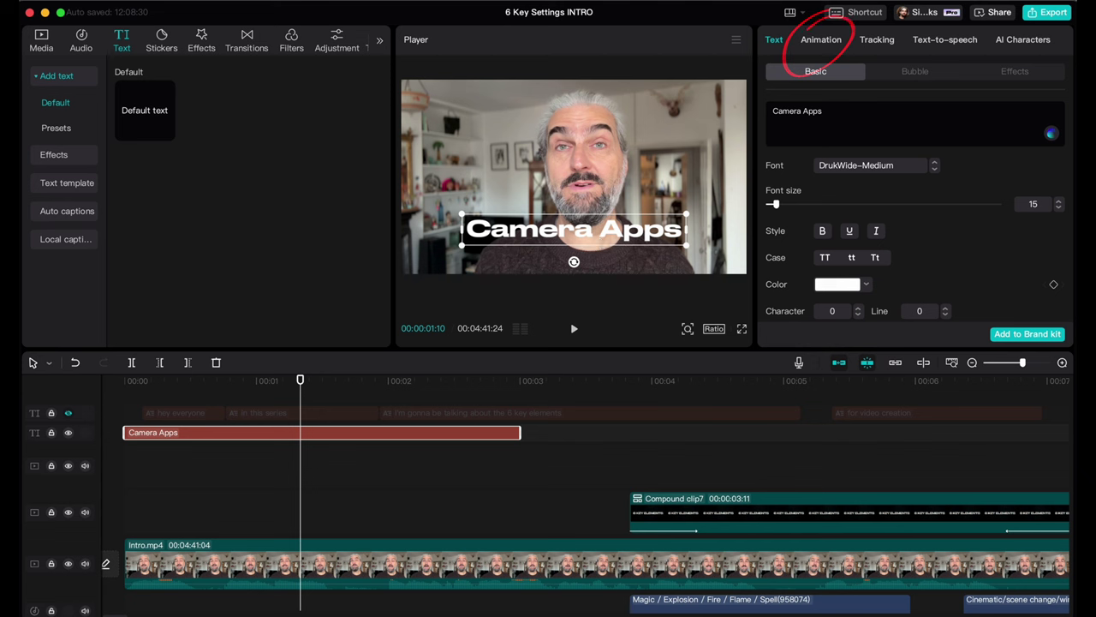
- Look through the In, Out and Loop animation presets available for the "Camera Apps" title
click(819, 43)
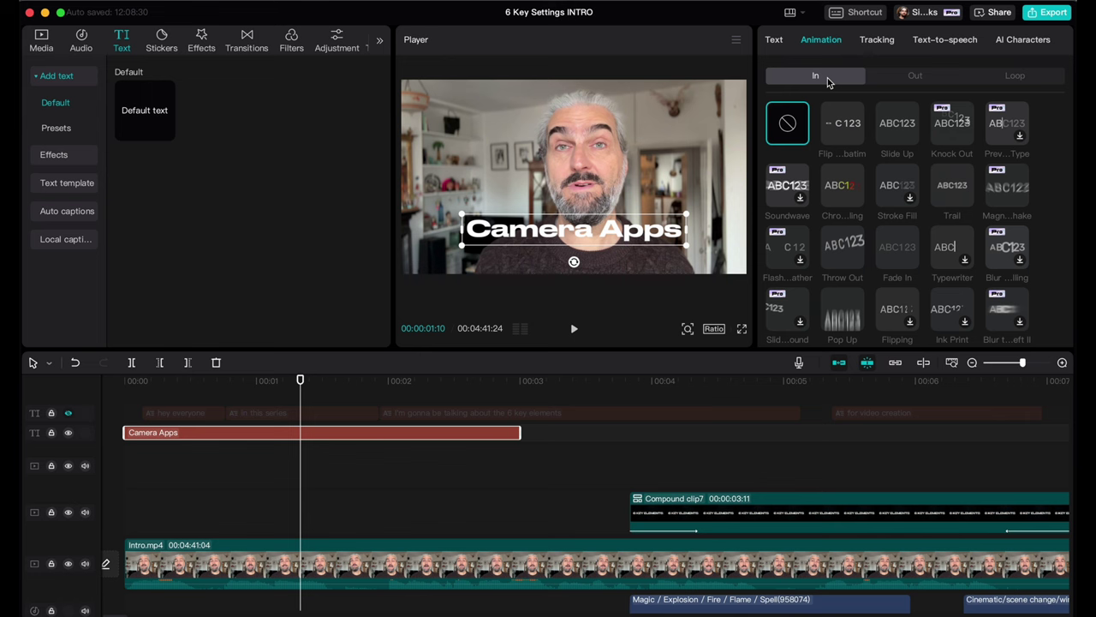
click(913, 79)
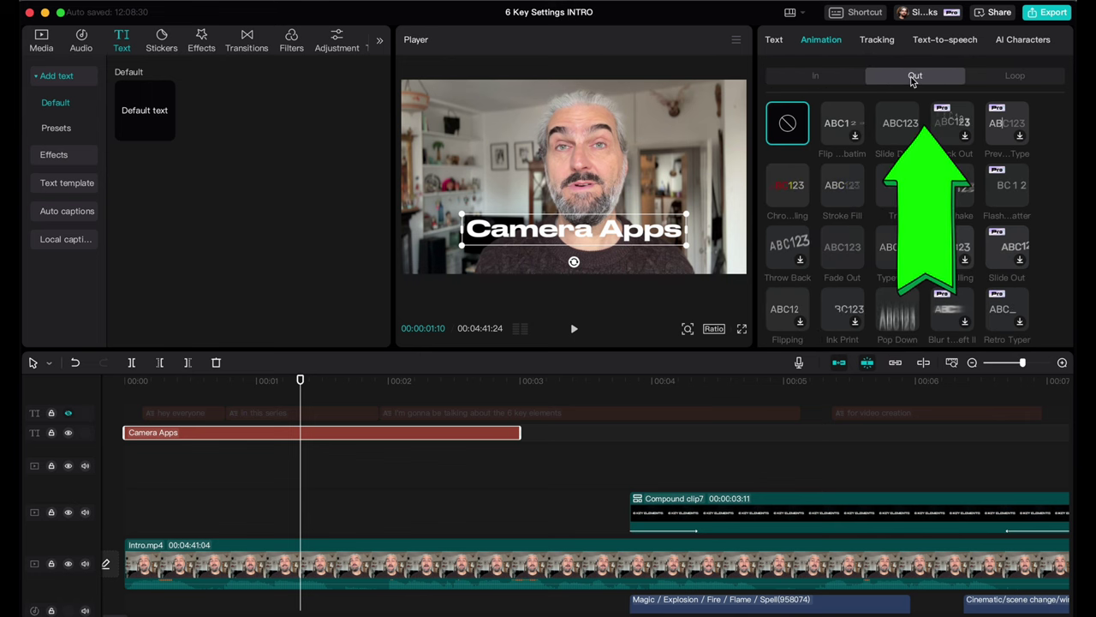
click(1004, 78)
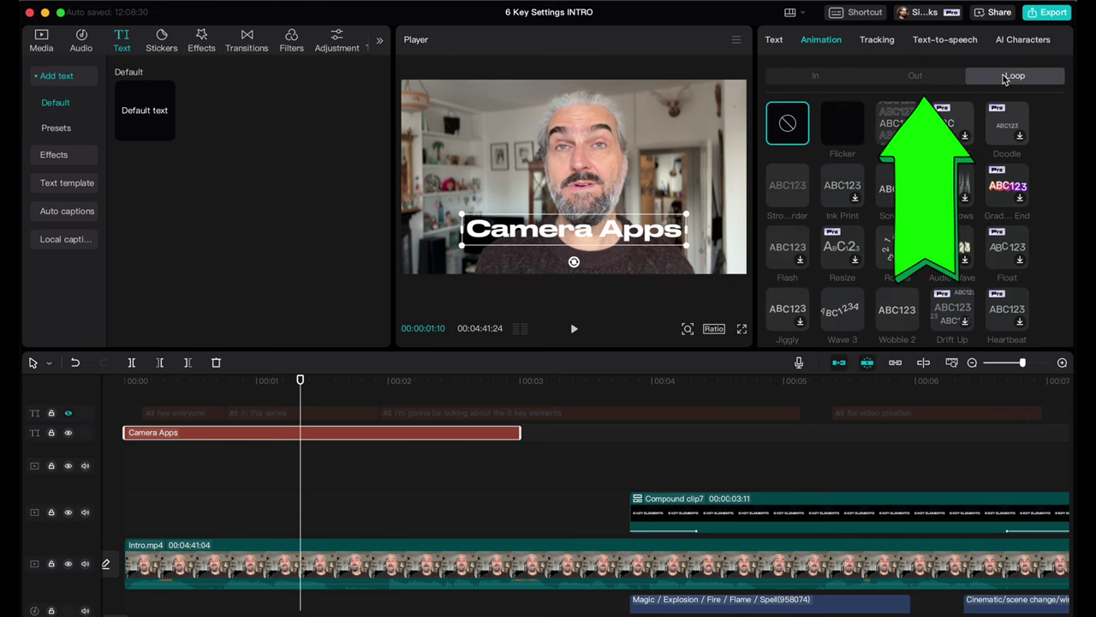
click(812, 78)
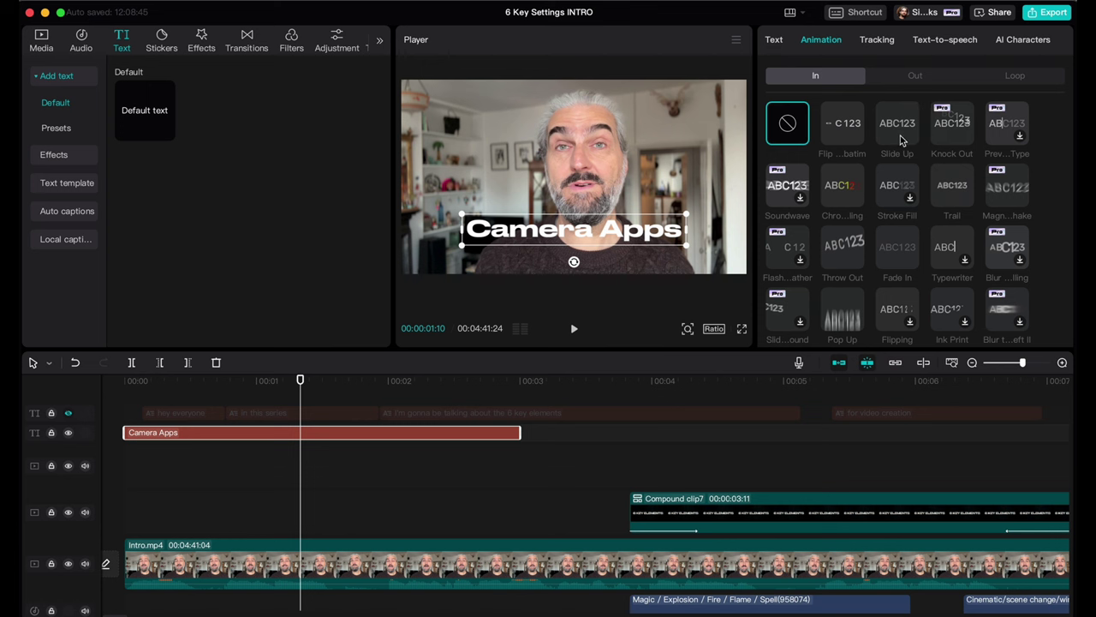
click(918, 77)
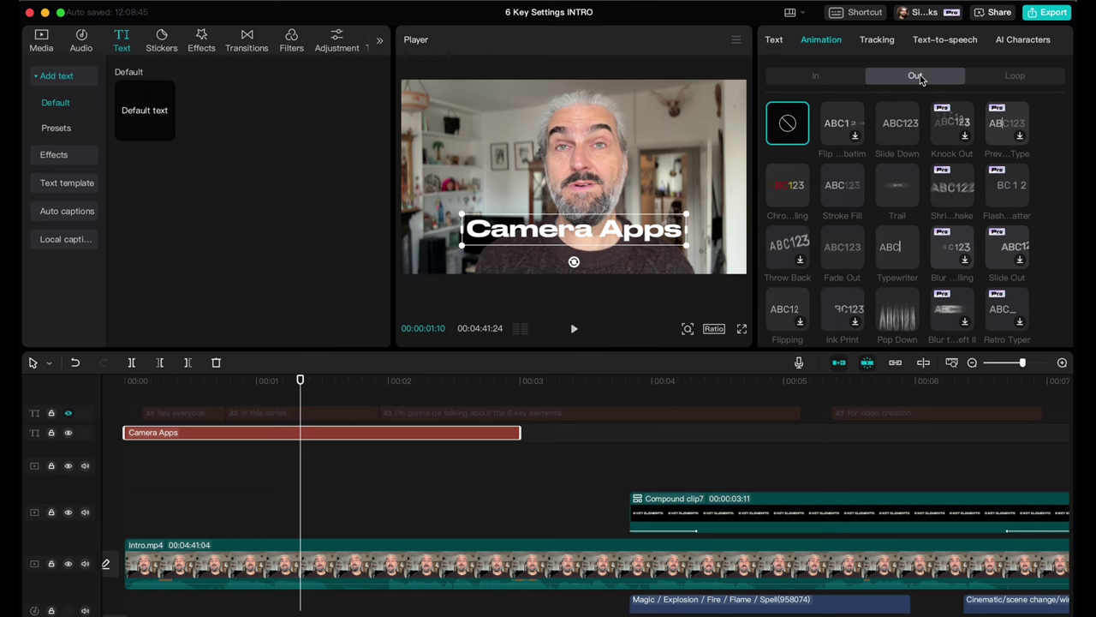
click(1012, 76)
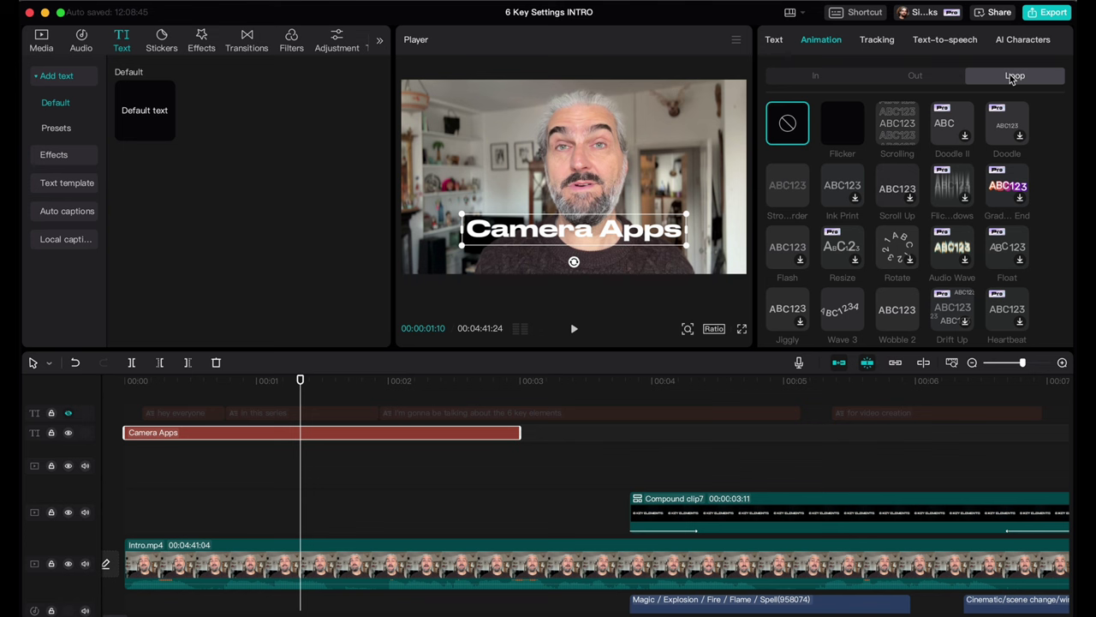
- Apply the Slide Up entrance animation to the title and set its duration to 2.0 s
click(815, 79)
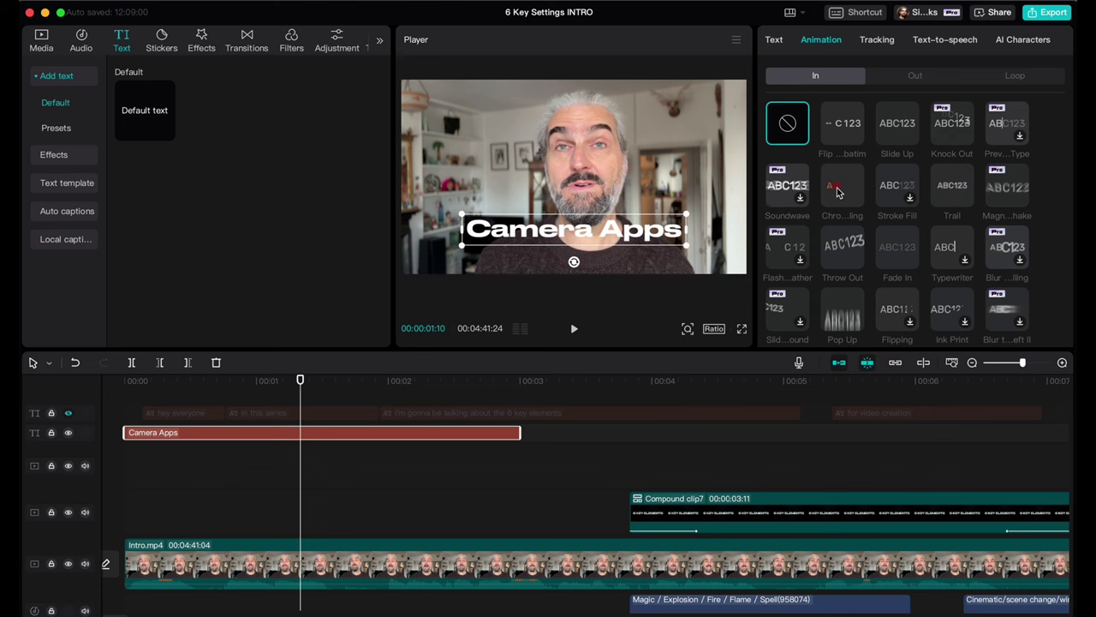
click(899, 125)
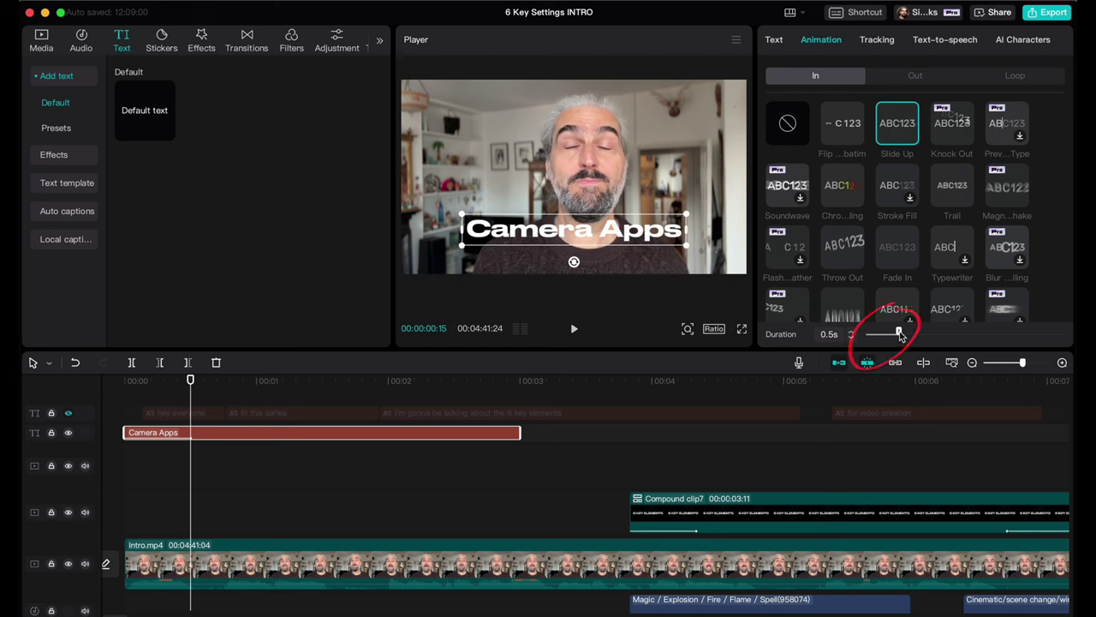
drag(899, 334, 996, 334)
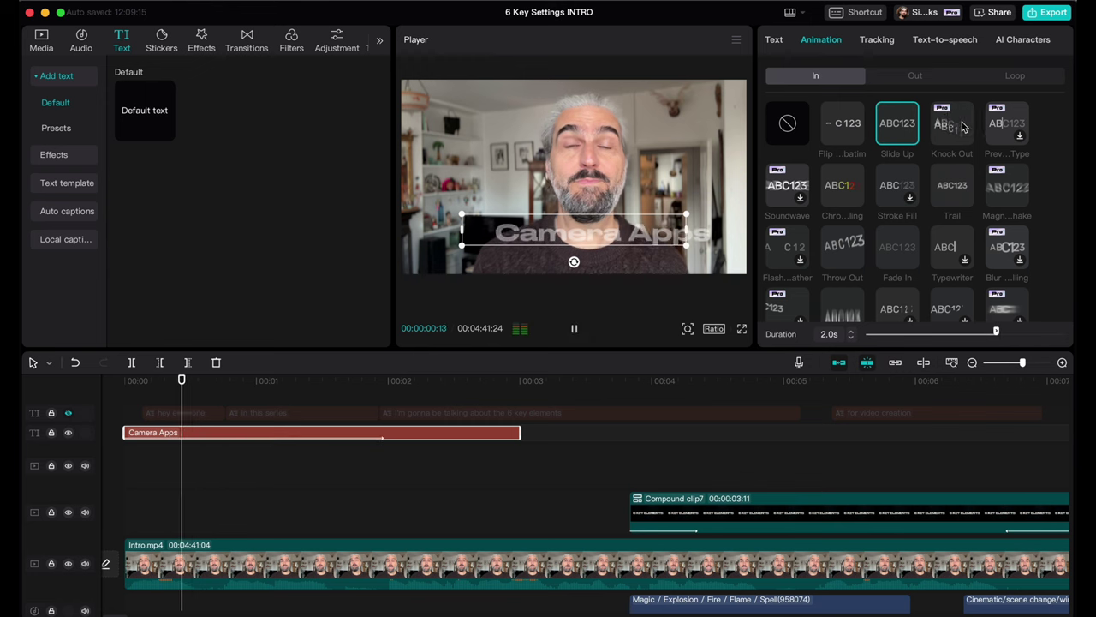
- Compare Trail and Typewriter with Slide Down, keep Slide Down as the title's exit animation, and set the entrance duration to 0.9 s
click(918, 80)
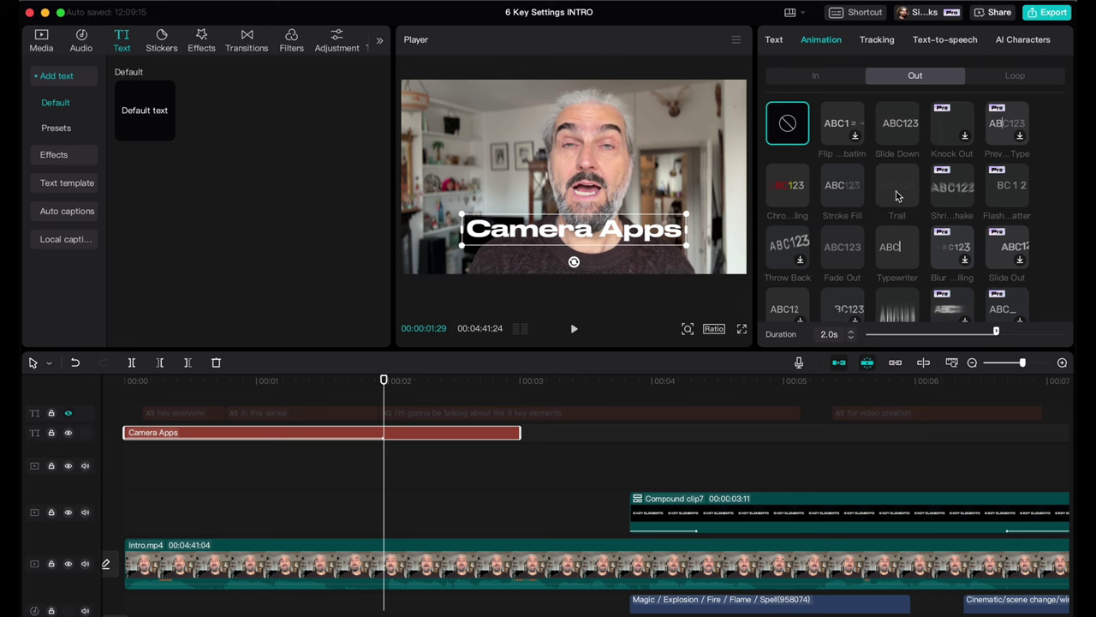
click(896, 134)
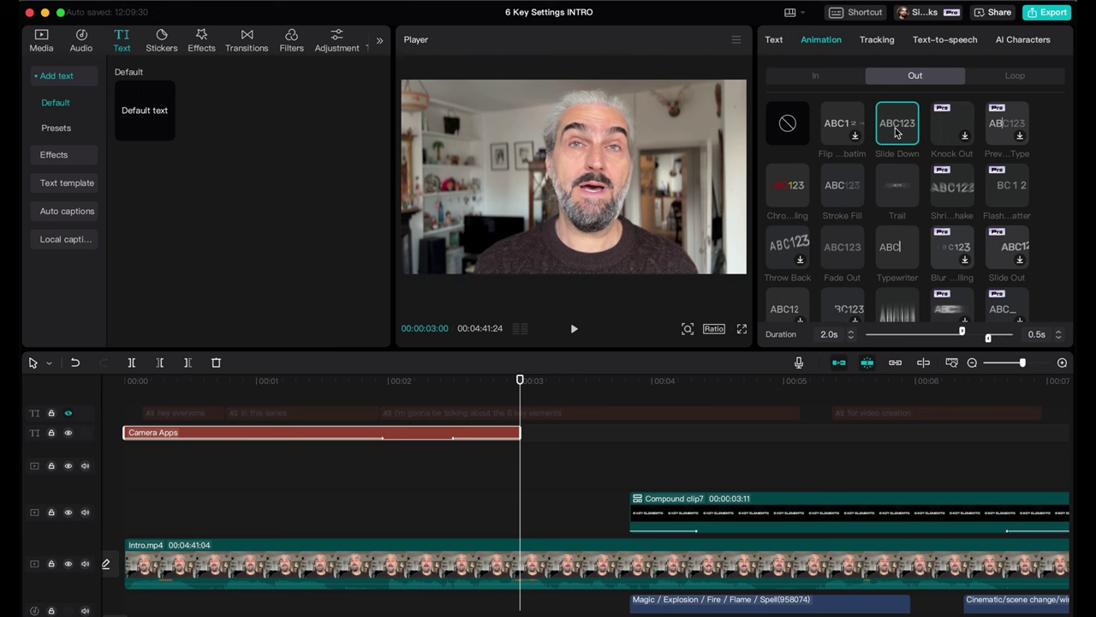
click(897, 190)
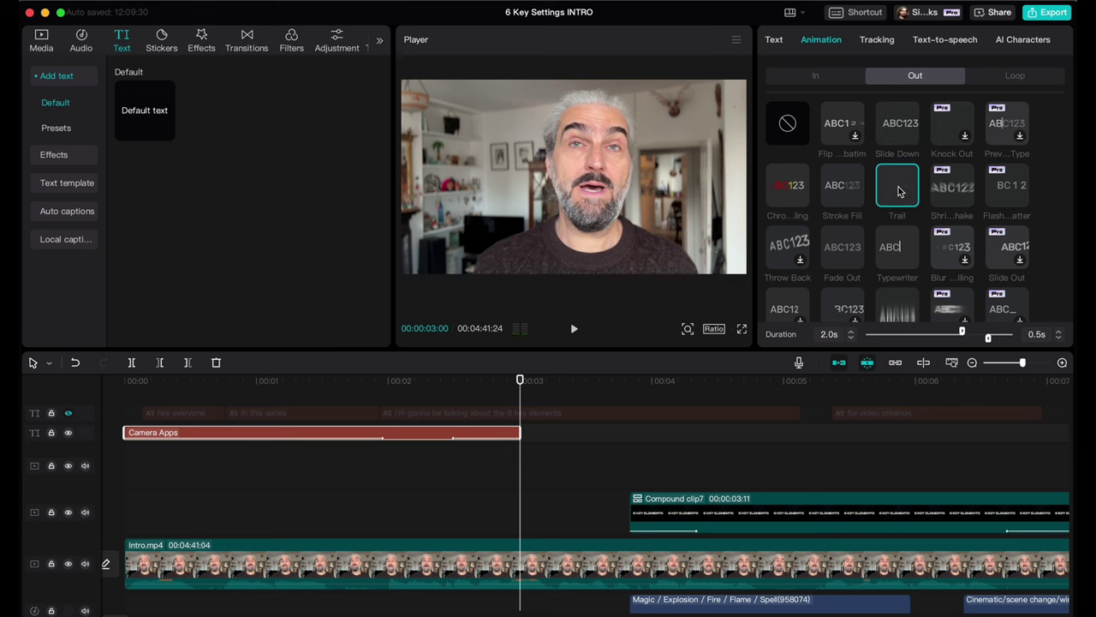
click(898, 248)
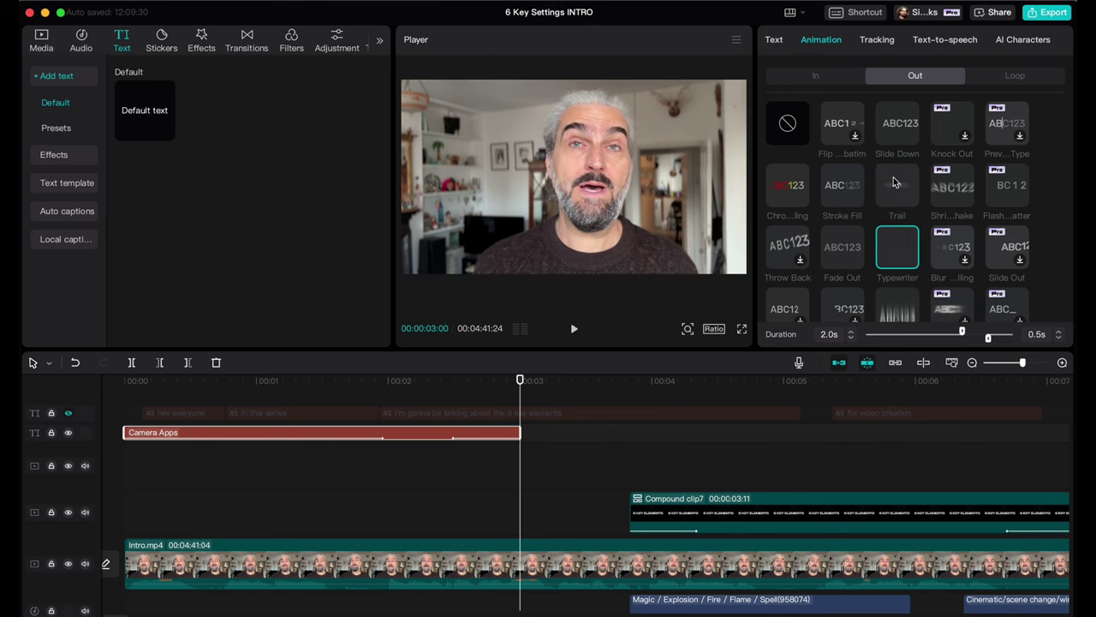
click(897, 131)
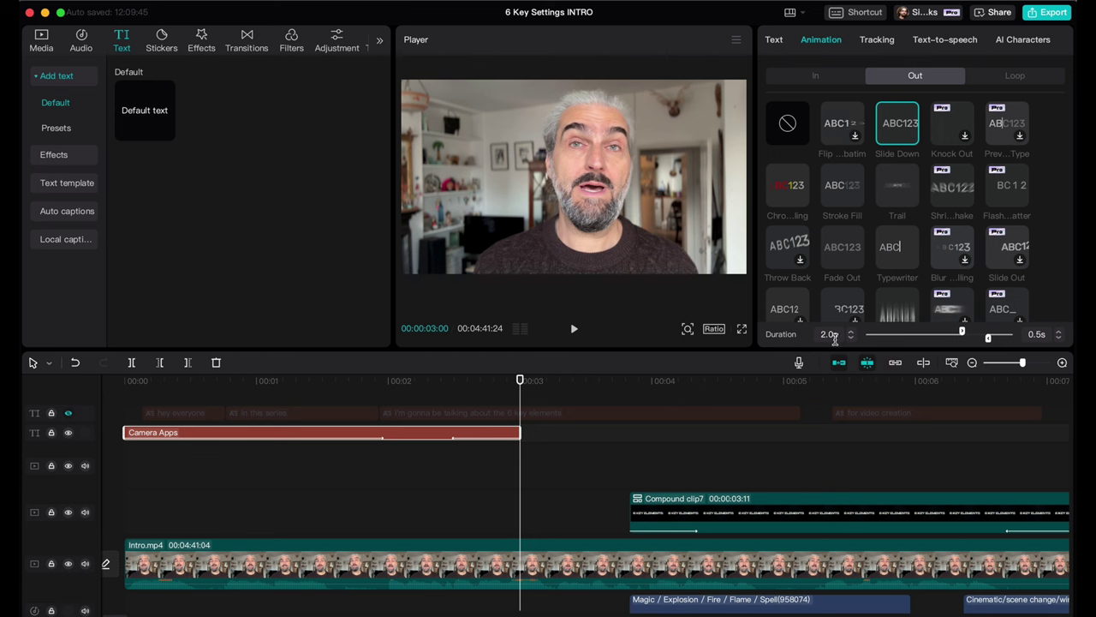
drag(962, 332, 910, 338)
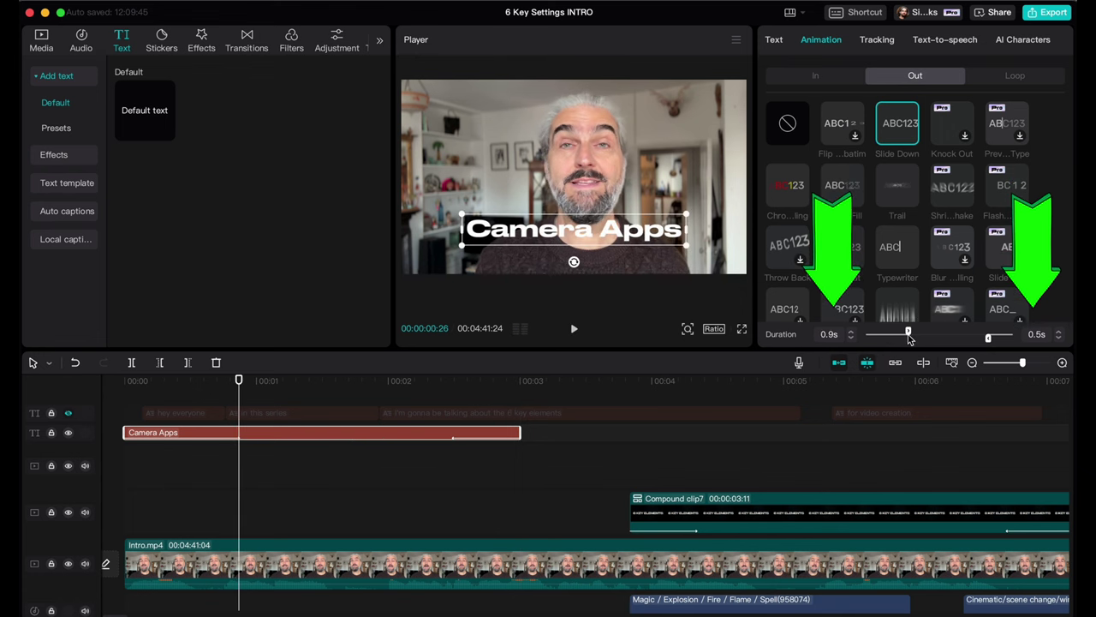
- Try the Scrolling loop animation on the title and remove it
click(1011, 77)
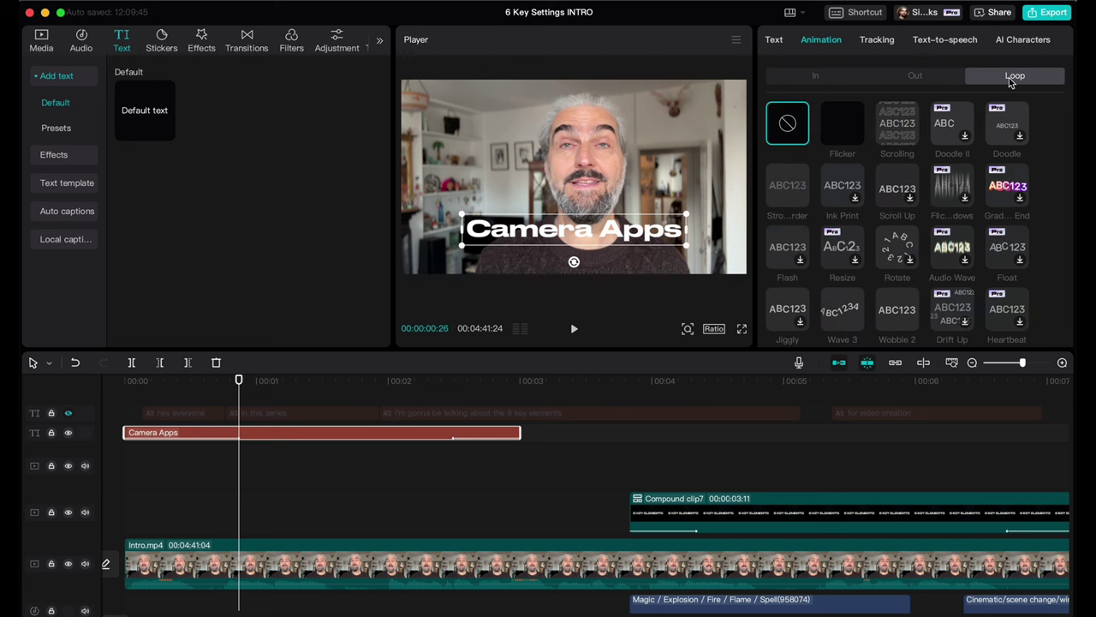
click(895, 134)
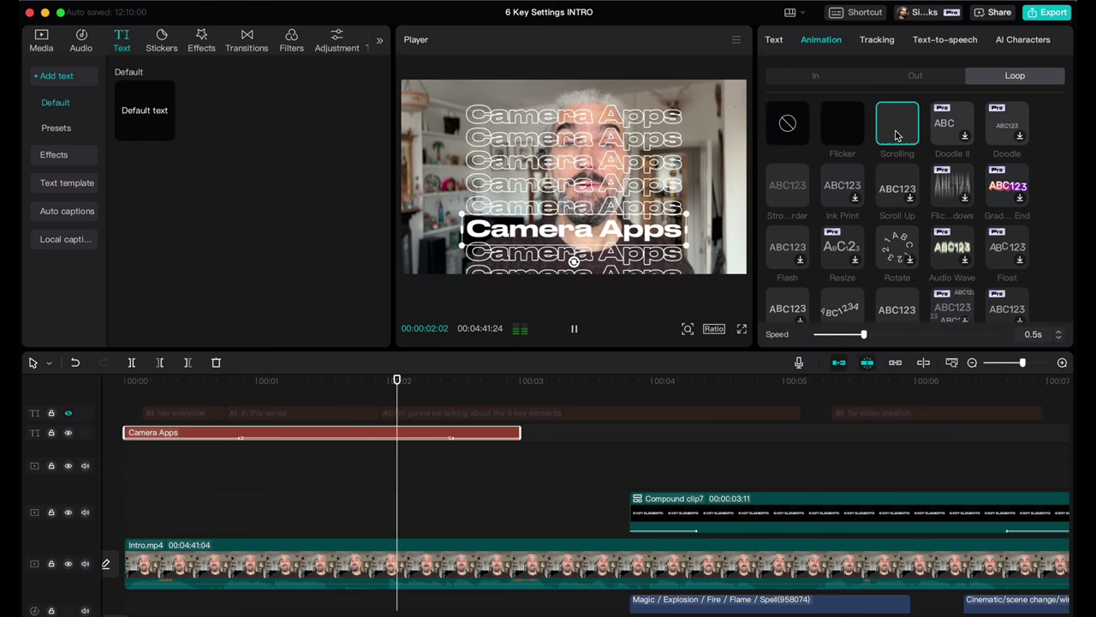
click(793, 126)
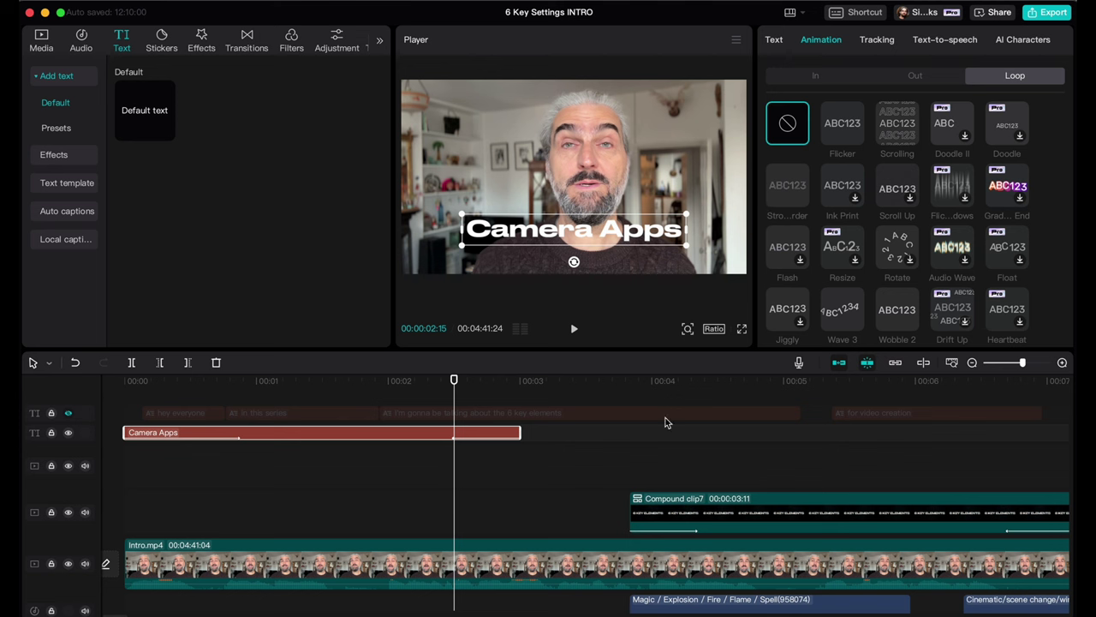
- Set the duration of the title's Slide Up entrance animation to 0.5 s
click(813, 79)
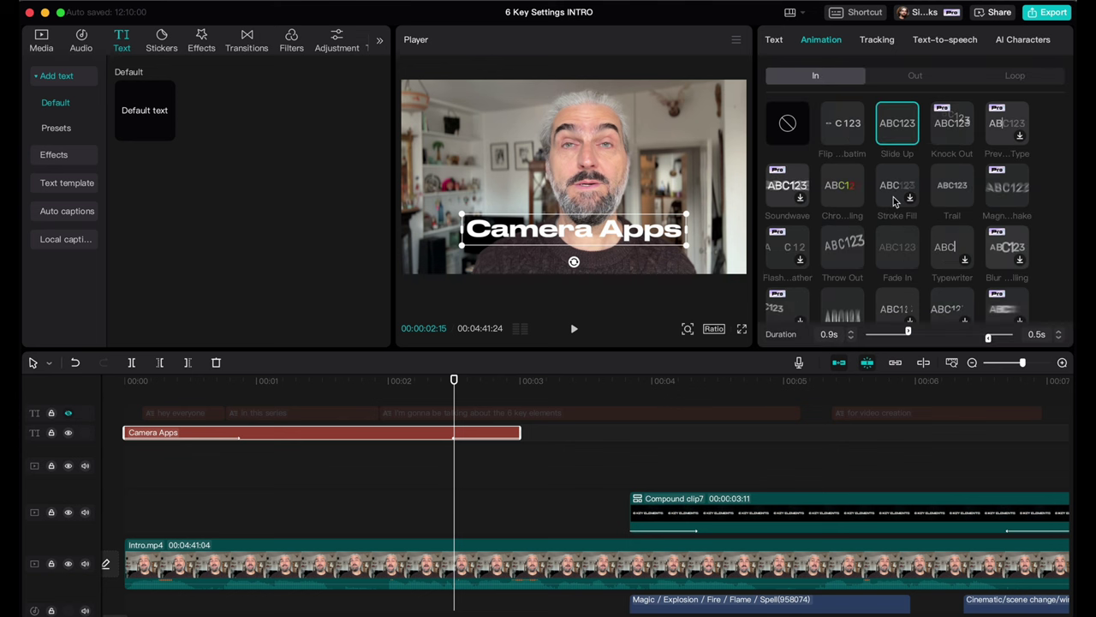
drag(908, 334, 891, 336)
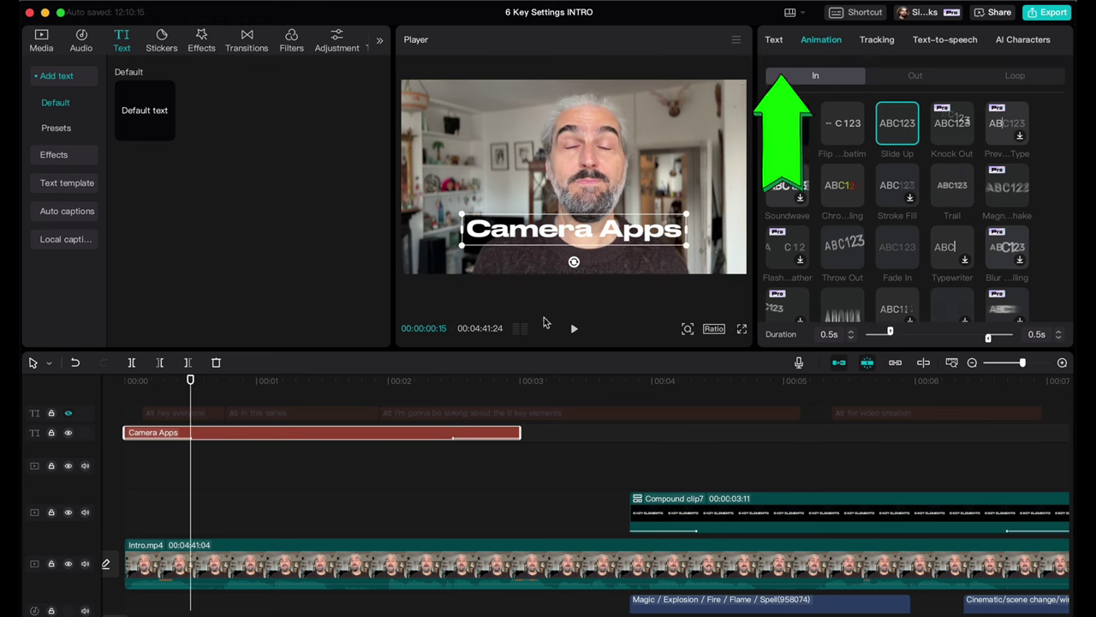
- Add a 75% scale keyframe to the "Camera Apps" title and move it to the very start of the clip
click(774, 40)
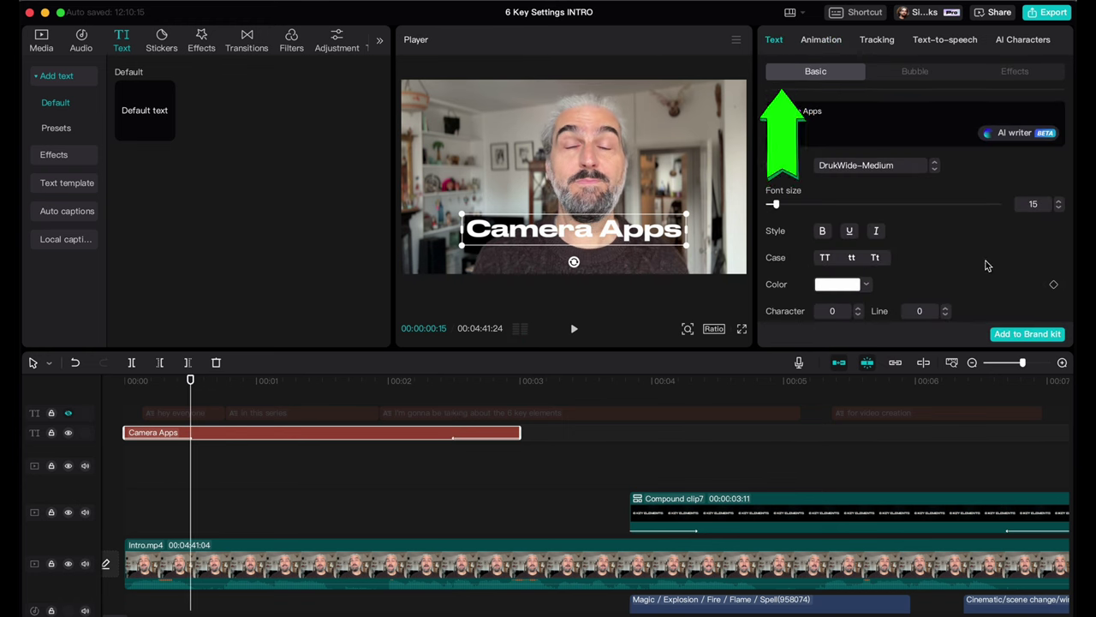
scroll(989, 269, down, 10)
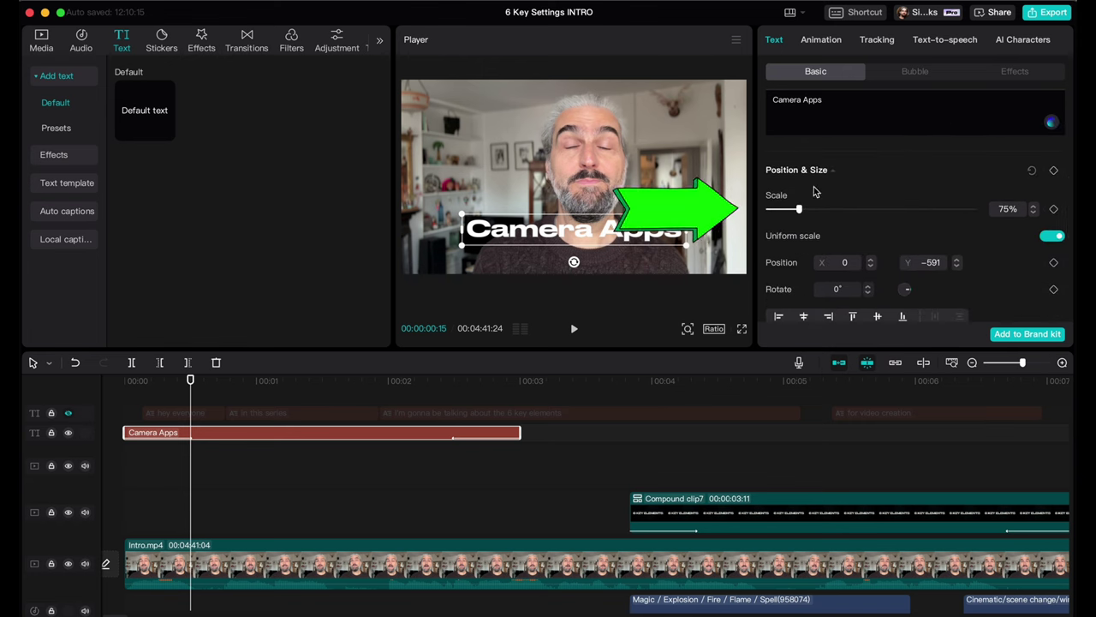
click(1055, 210)
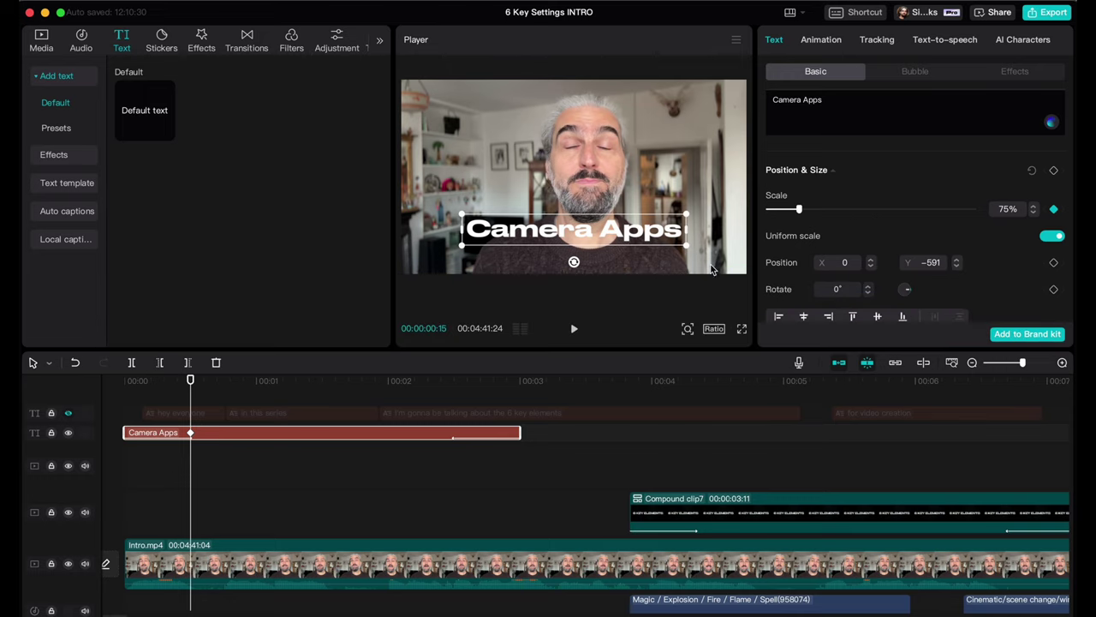
drag(190, 403, 287, 403)
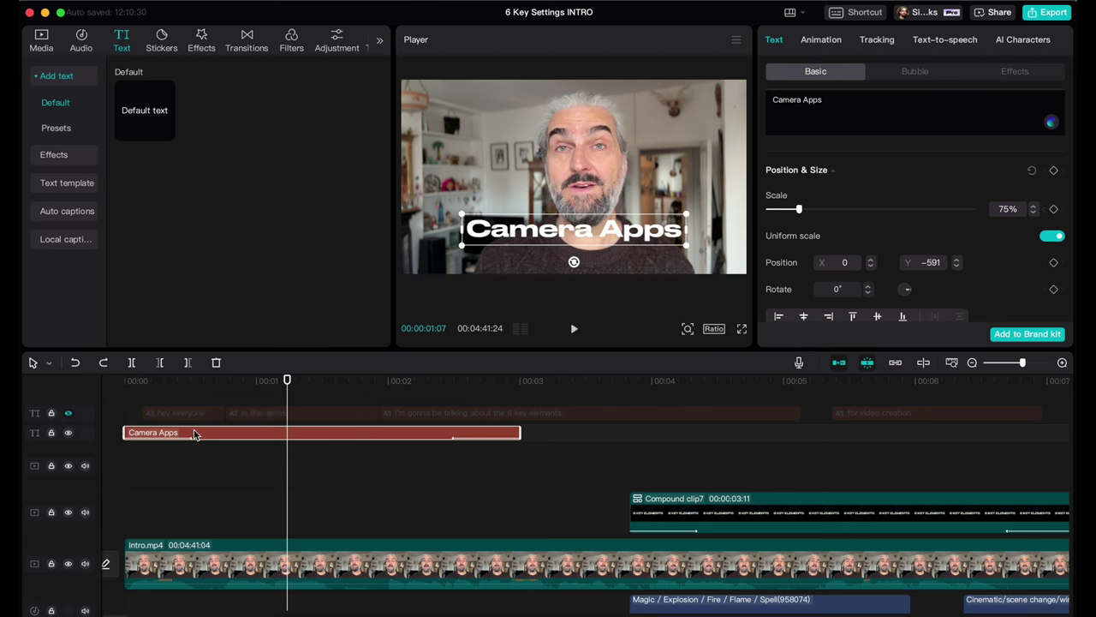
click(1054, 209)
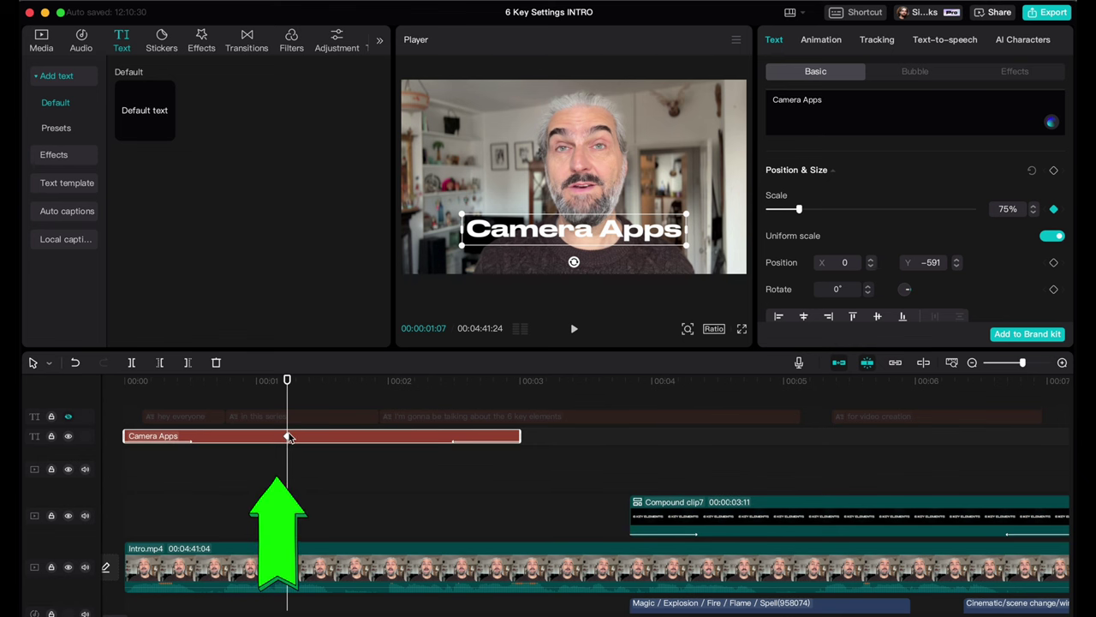
drag(290, 438, 125, 435)
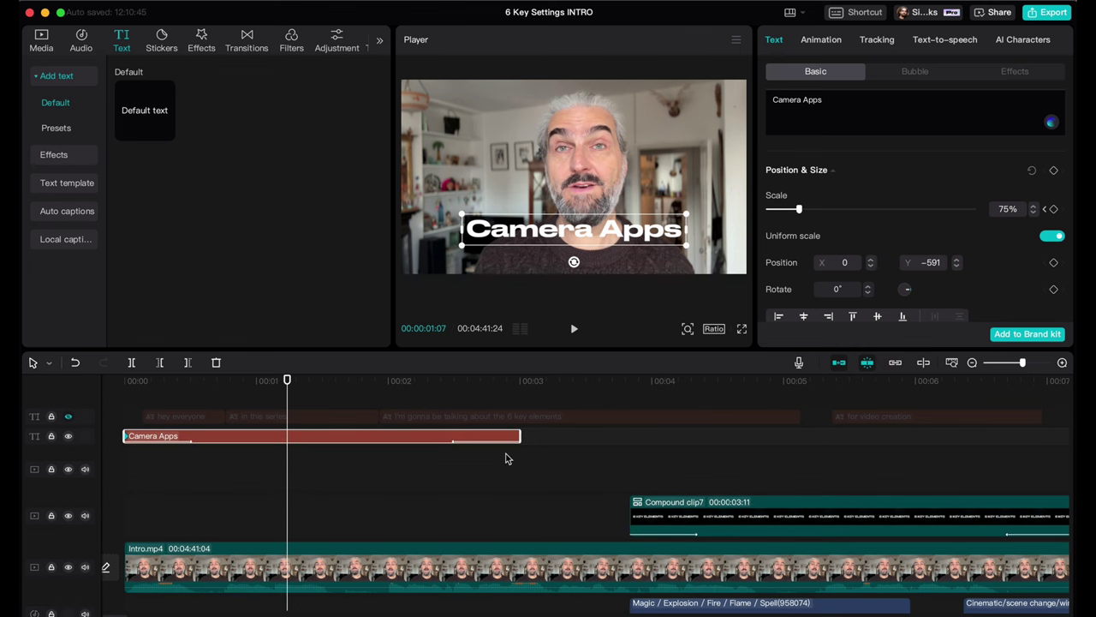
- Add an 83% scale keyframe at the end of the "Camera Apps" title clip and play the animation from the start
drag(800, 214, 801, 215)
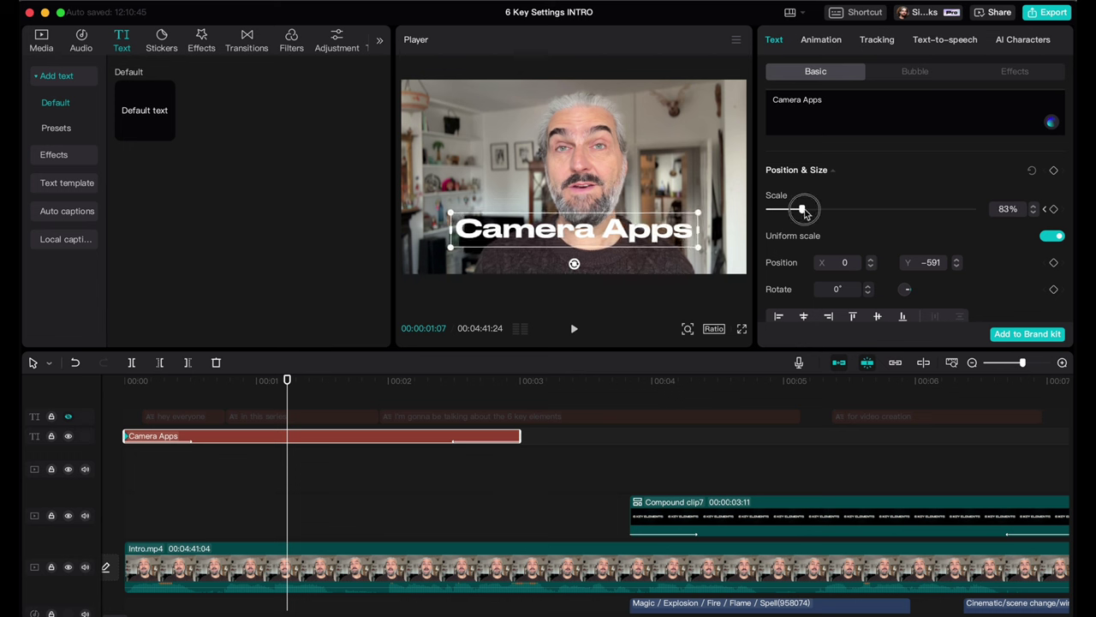
drag(287, 437, 539, 462)
click(199, 484)
drag(198, 385, 108, 384)
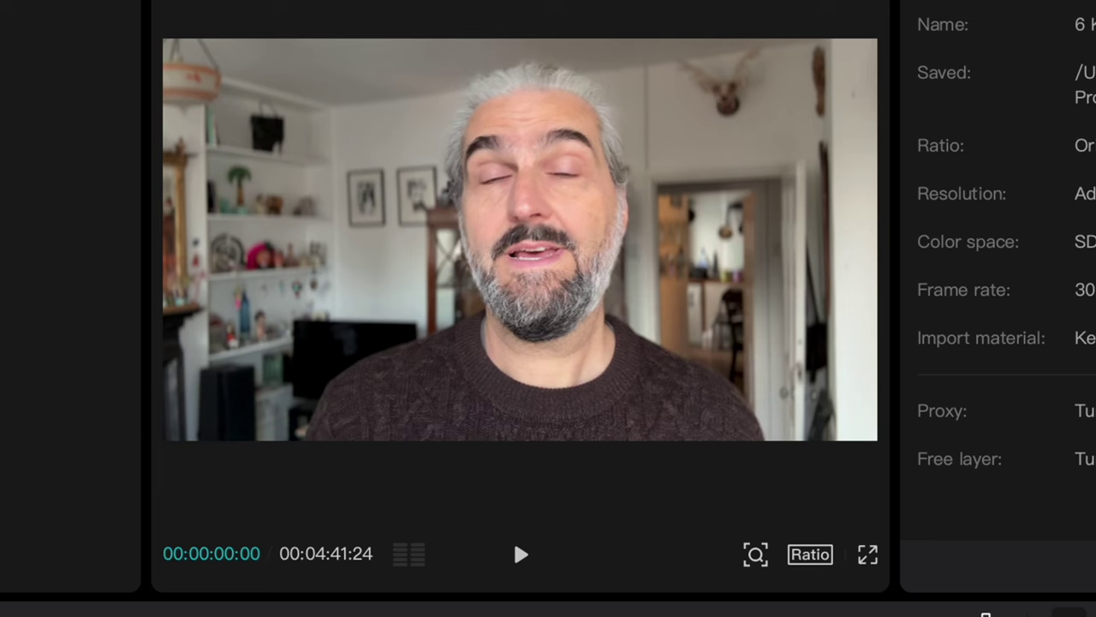
click(520, 554)
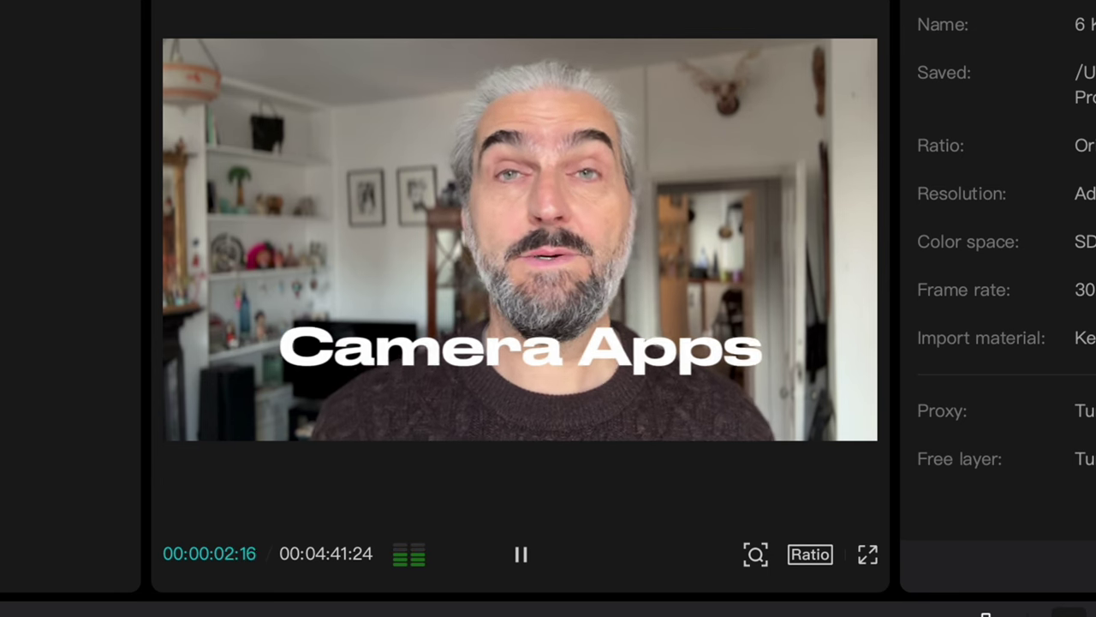
key(space)
- Browse the preset styles and text effects for the "Camera Apps" title and try the rainbow-coloured glow effect
scroll(920, 171, down, 2)
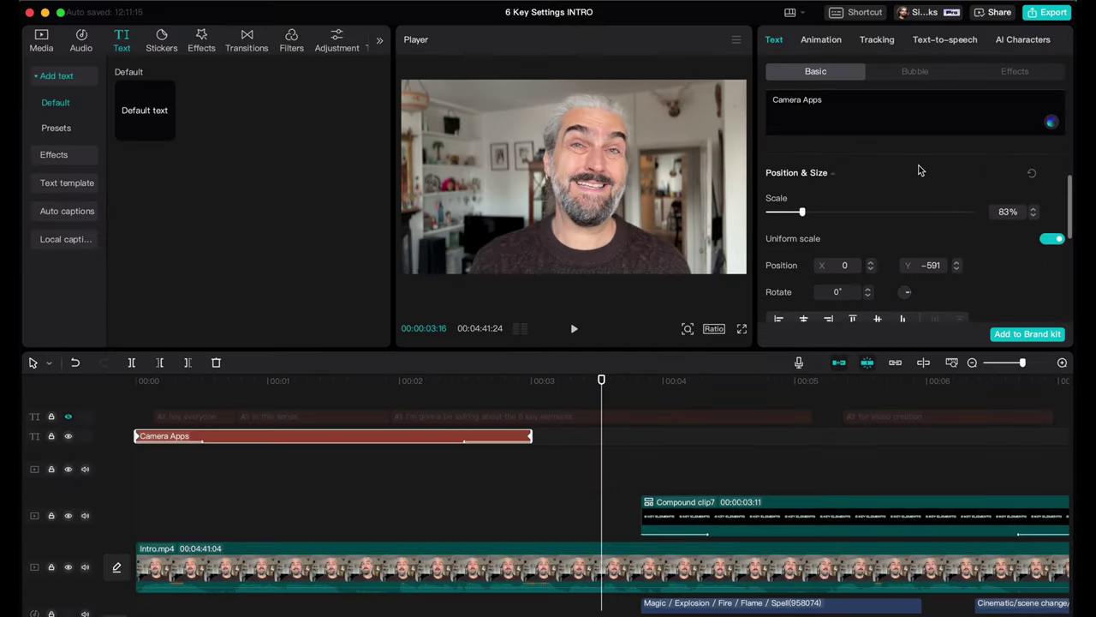
scroll(920, 170, up, 1)
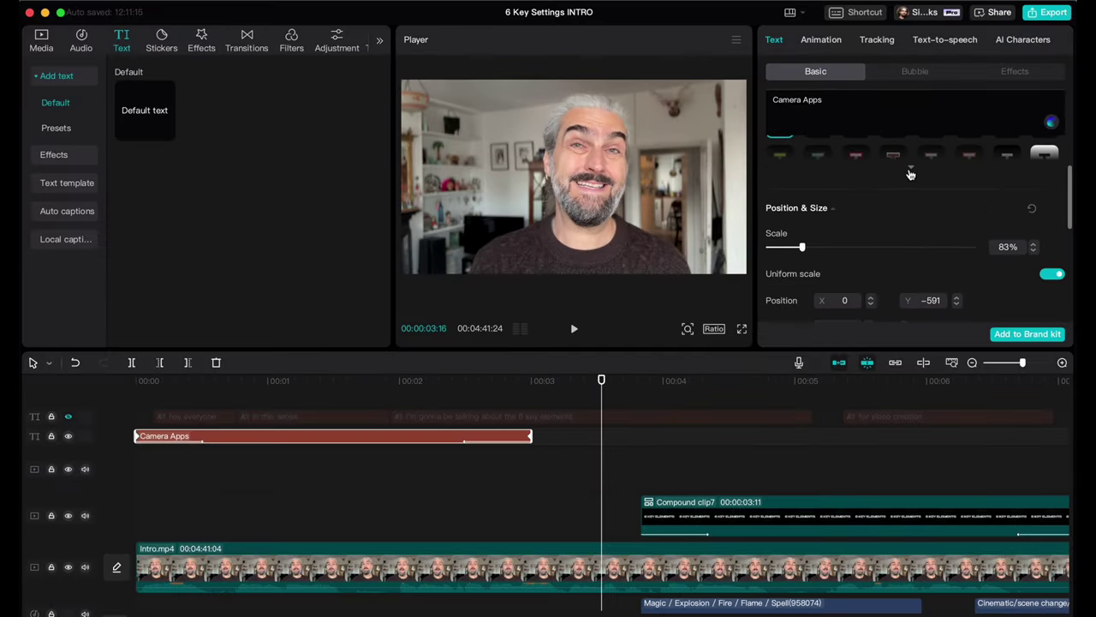
click(914, 170)
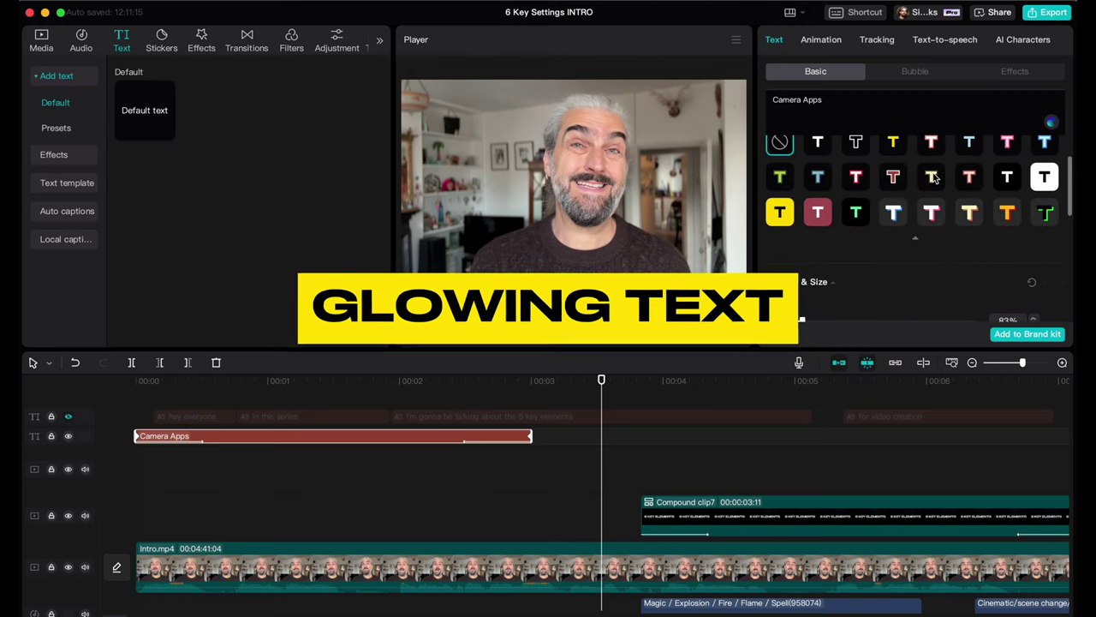
click(1019, 73)
scroll(1052, 186, down, 5)
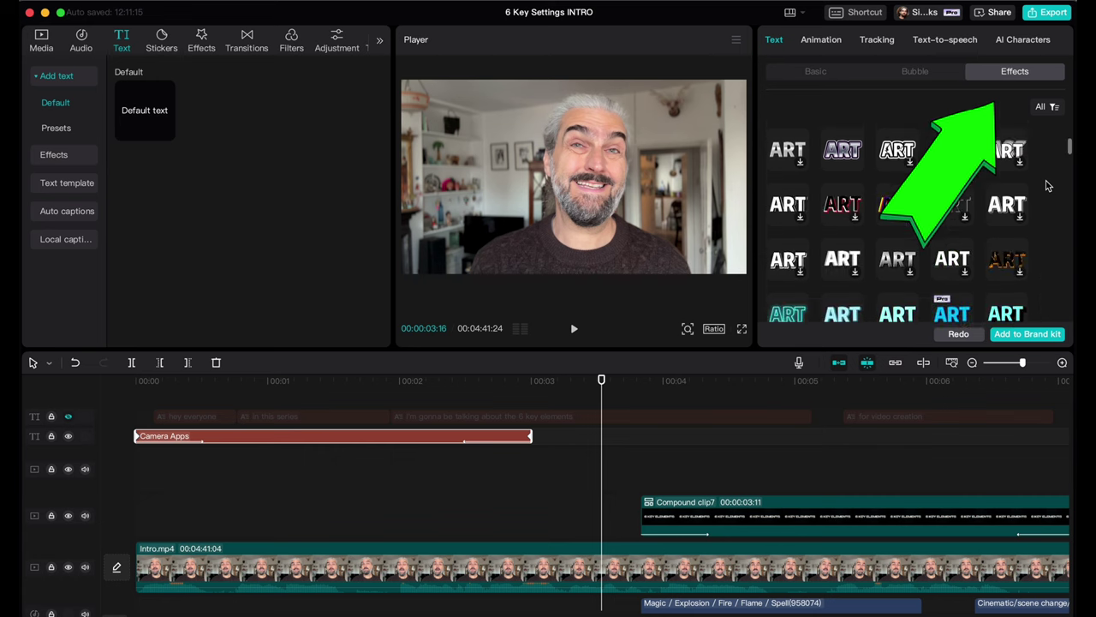
scroll(1027, 214, down, 2)
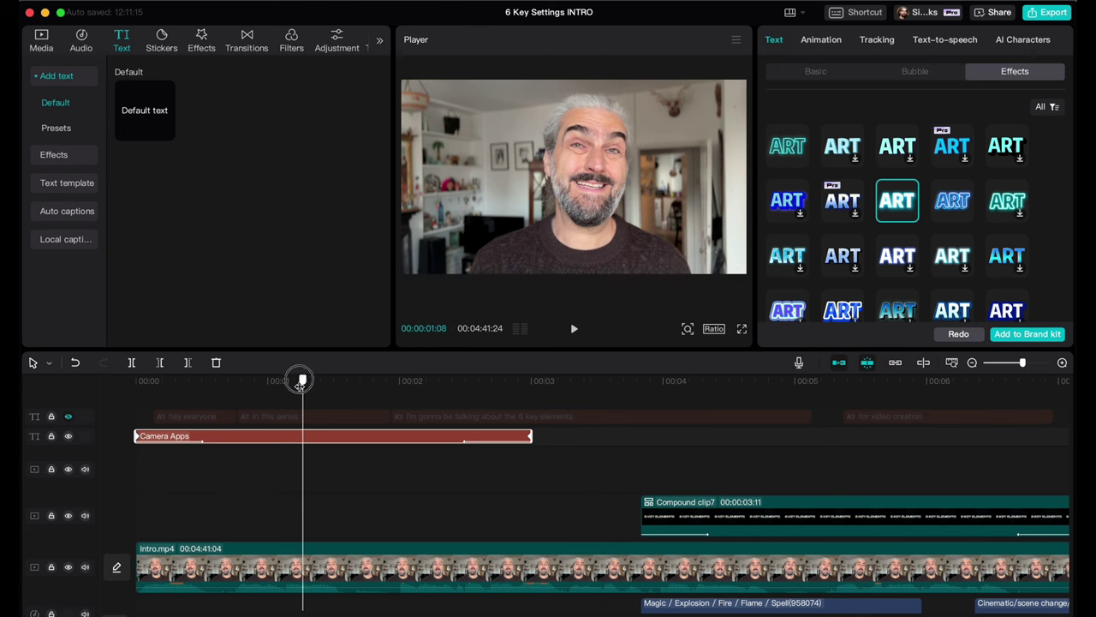
drag(306, 382, 299, 381)
scroll(898, 171, down, 2)
click(898, 162)
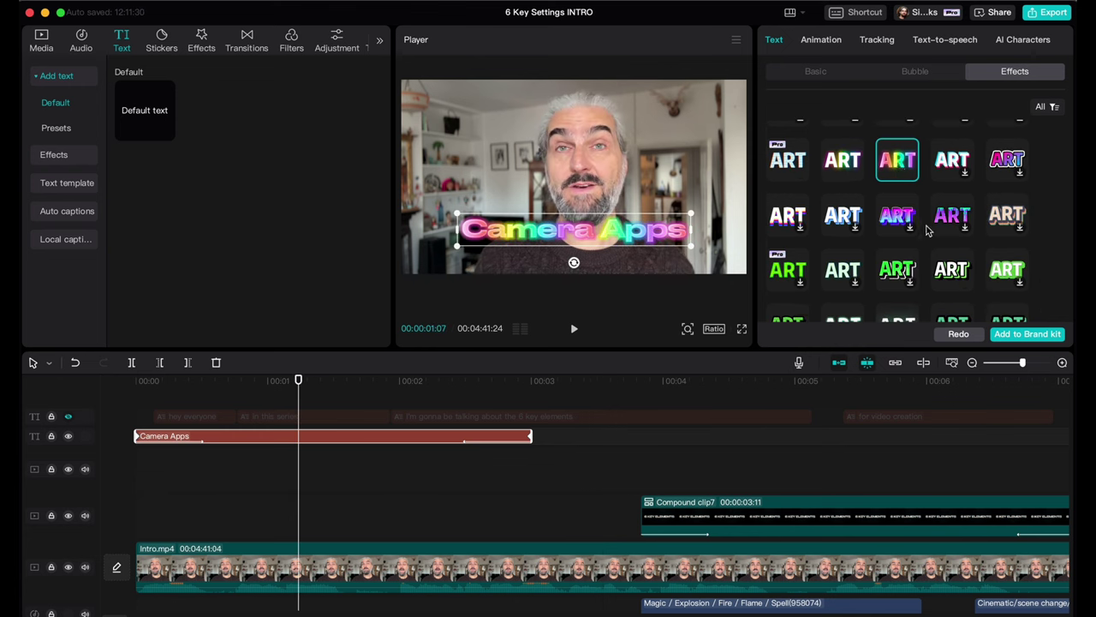
- Apply the white text effect with a pale blue glow to the "Camera Apps" title and preview it
scroll(897, 248, down, 5)
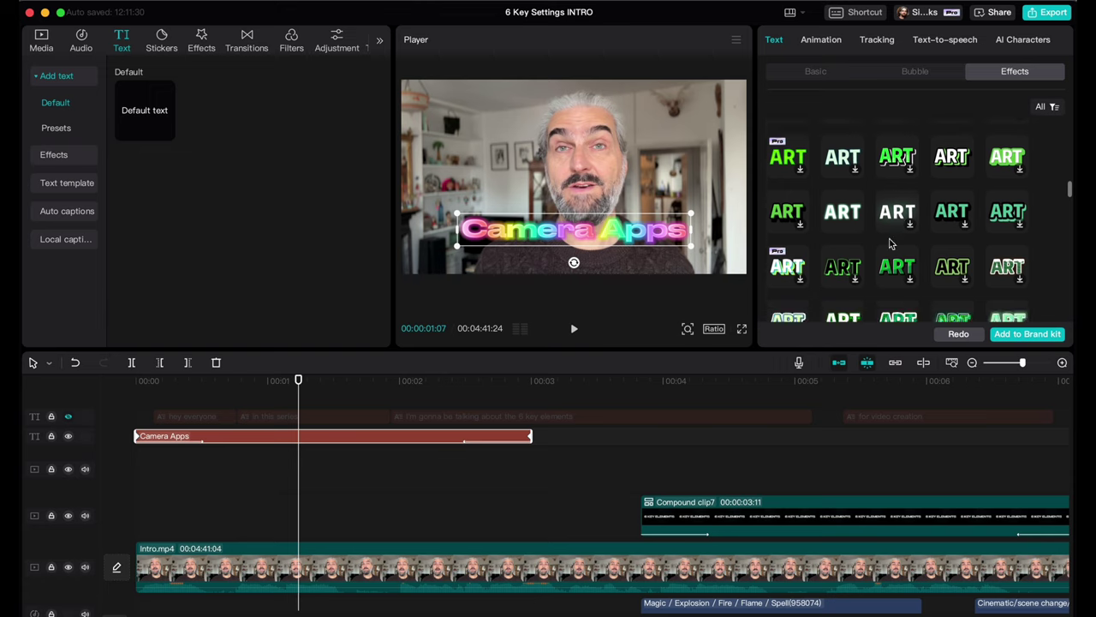
click(854, 279)
click(573, 328)
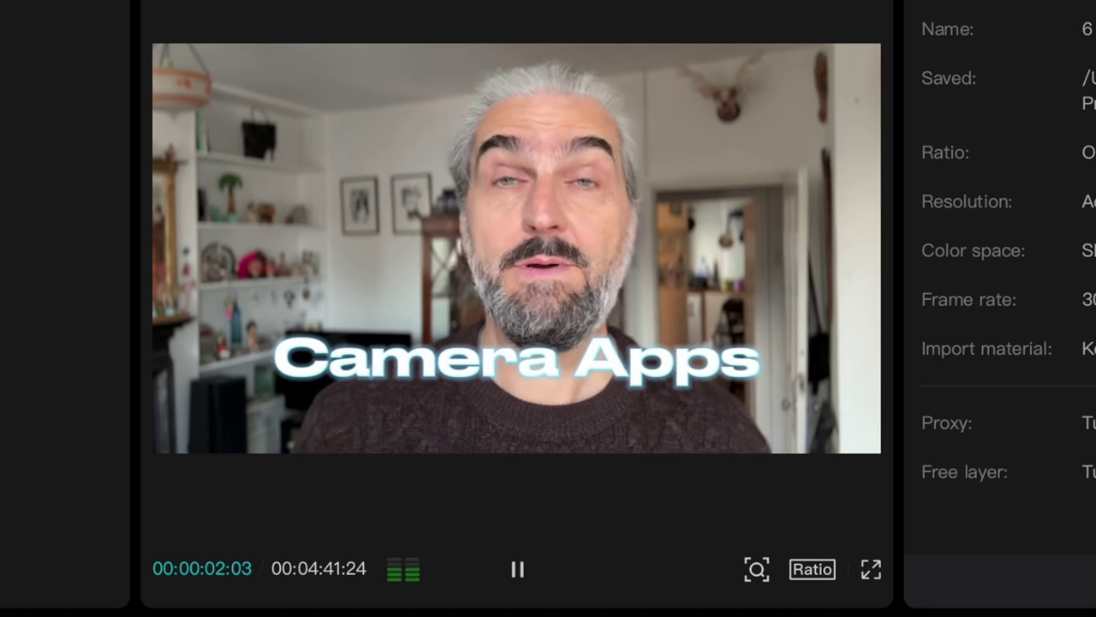
click(514, 566)
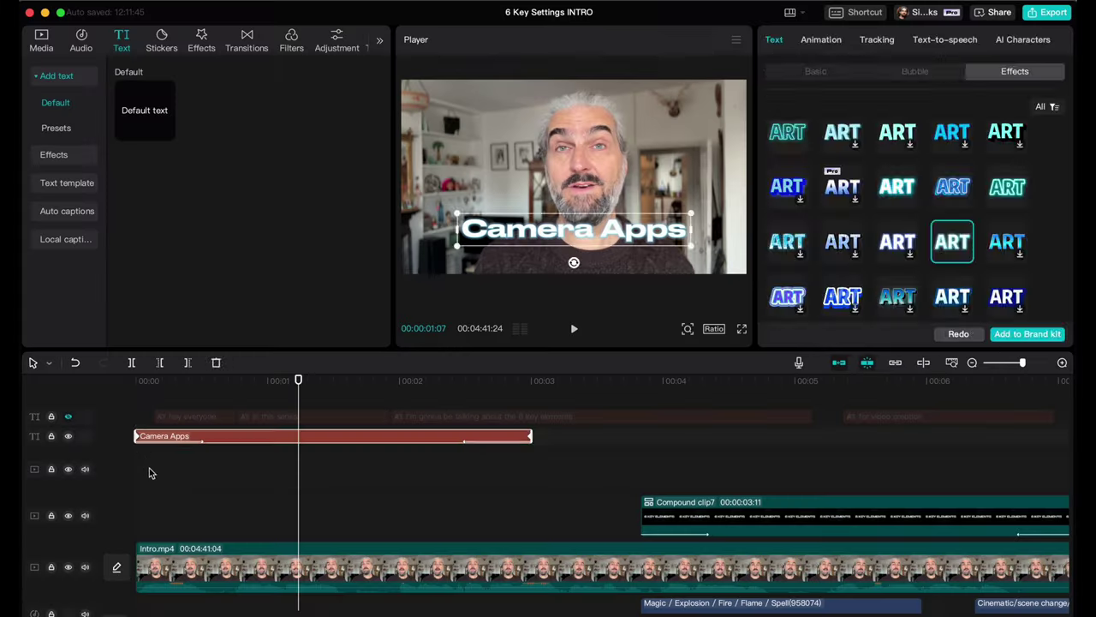
click(151, 472)
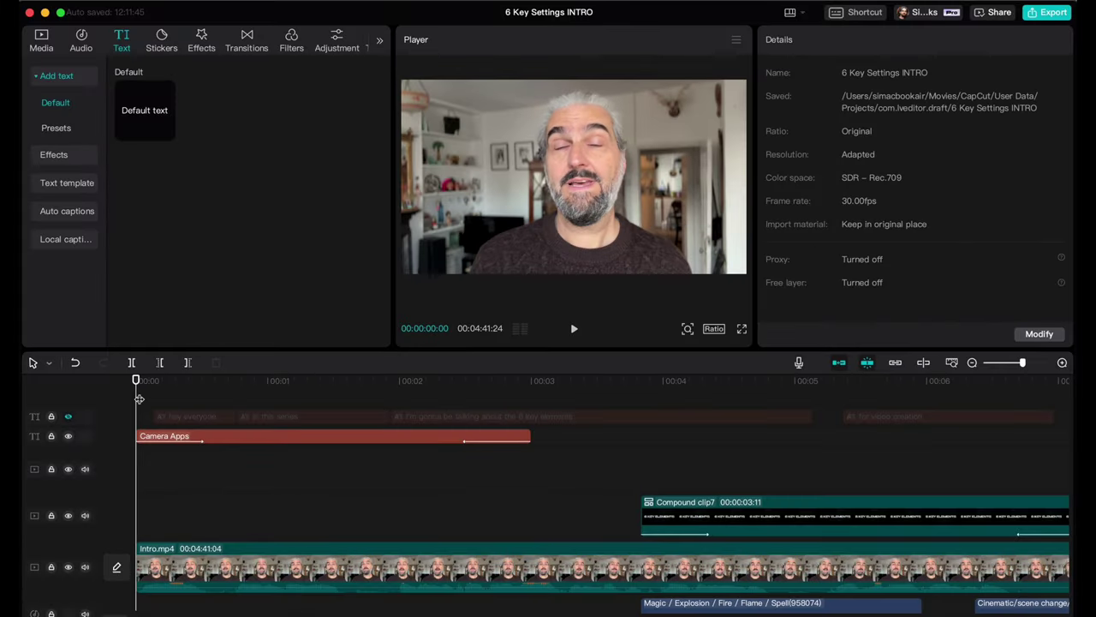
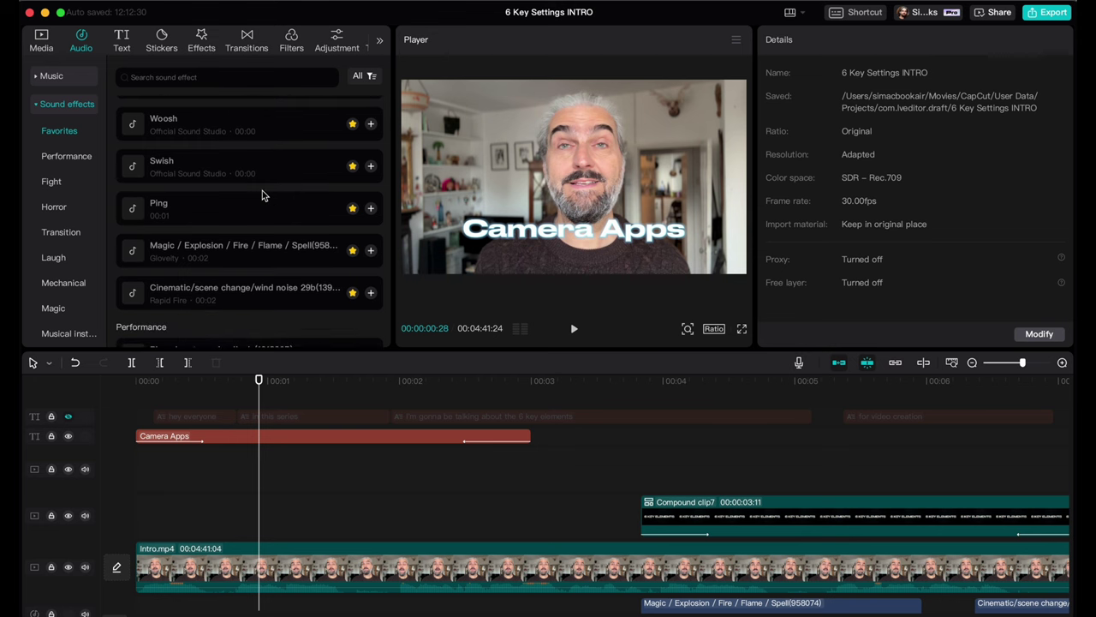
- Add the Ping sound effect at 00:00:00:05, as the "Camera Apps" title enters
scroll(193, 287, up, 1)
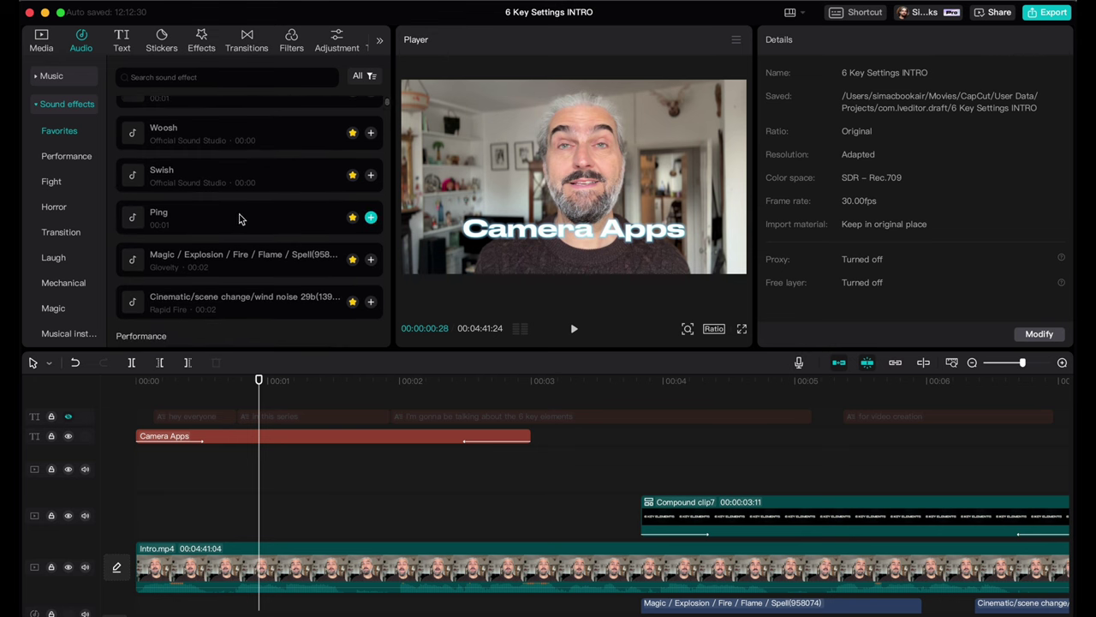
click(254, 435)
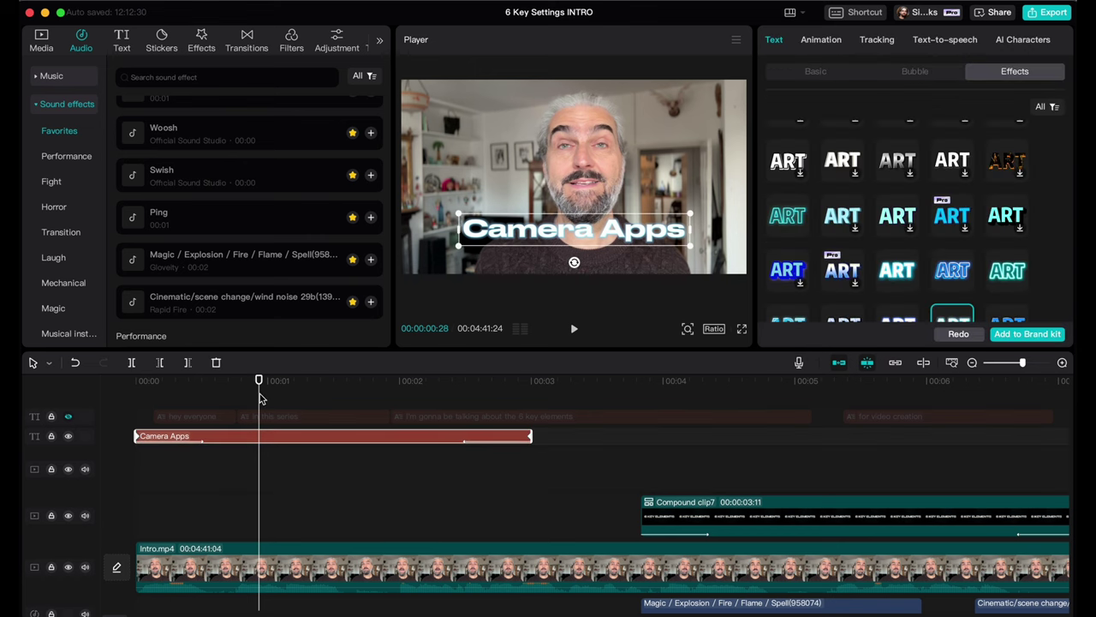
drag(263, 400, 156, 400)
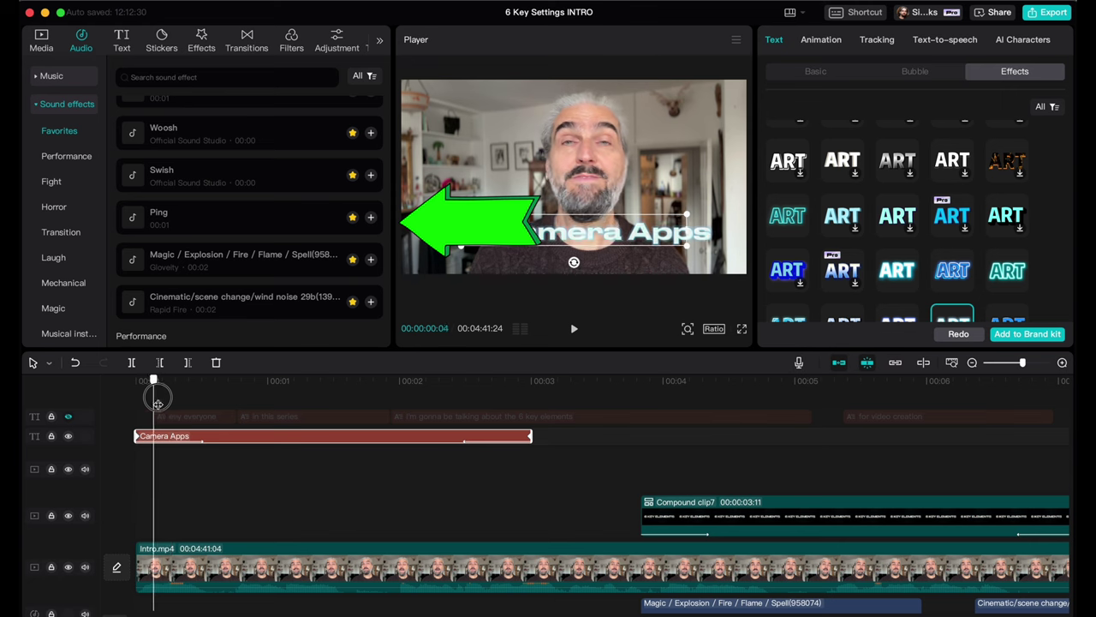
click(371, 219)
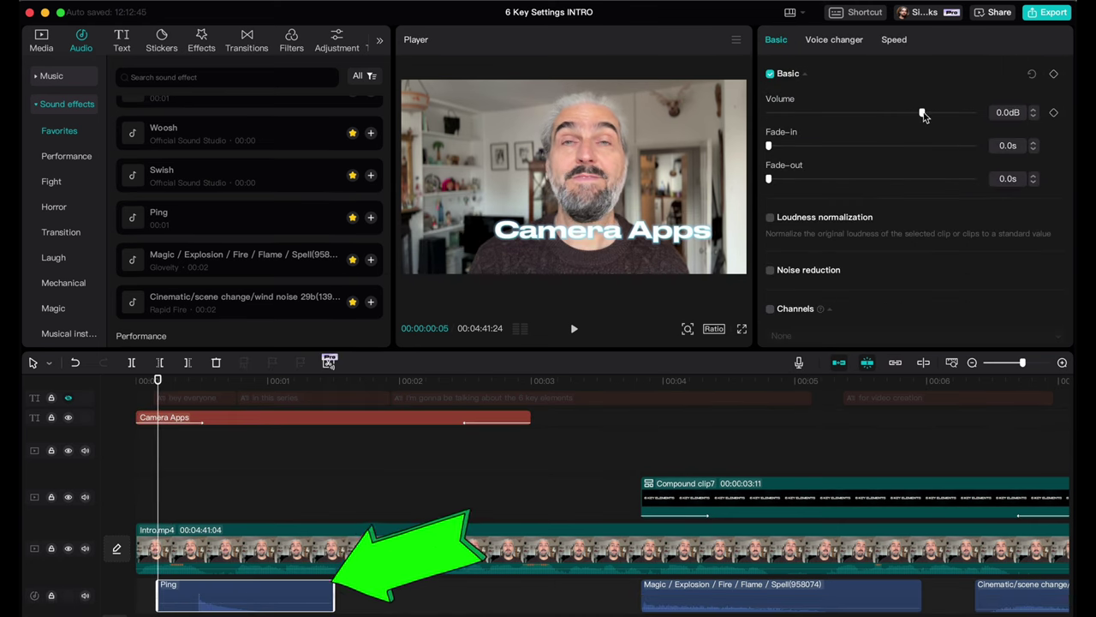
- Lower the Ping sound's volume to -14.2 dB and try trimming the start and end of its clip
click(917, 114)
mouse_move(898, 118)
mouse_down()
mouse_move(886, 112)
mouse_move(915, 115)
mouse_move(904, 120)
mouse_up()
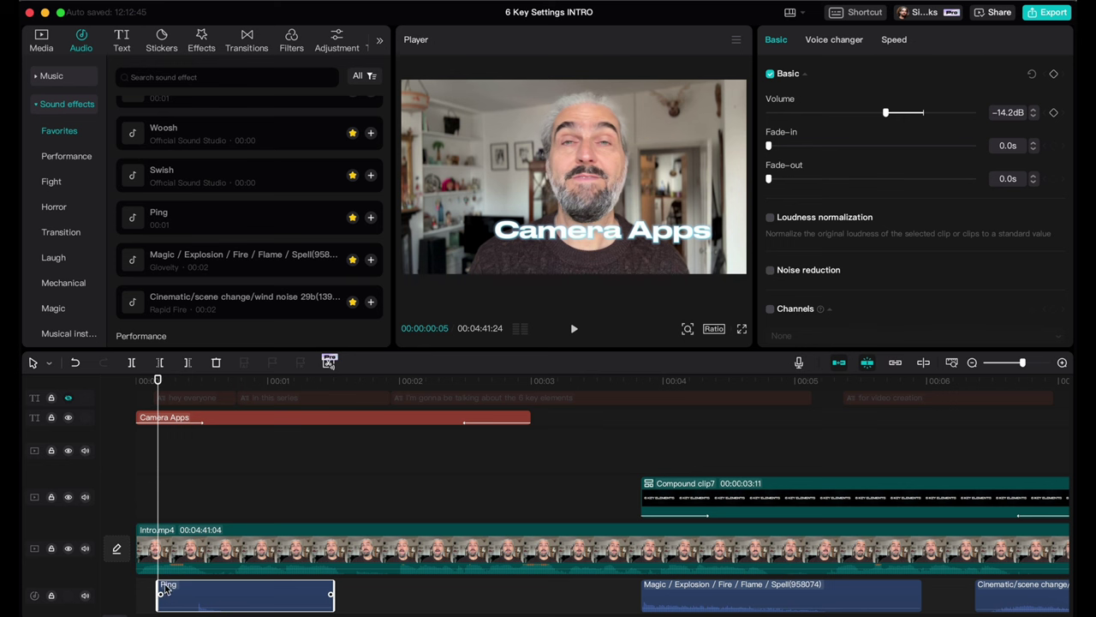
drag(159, 587, 212, 595)
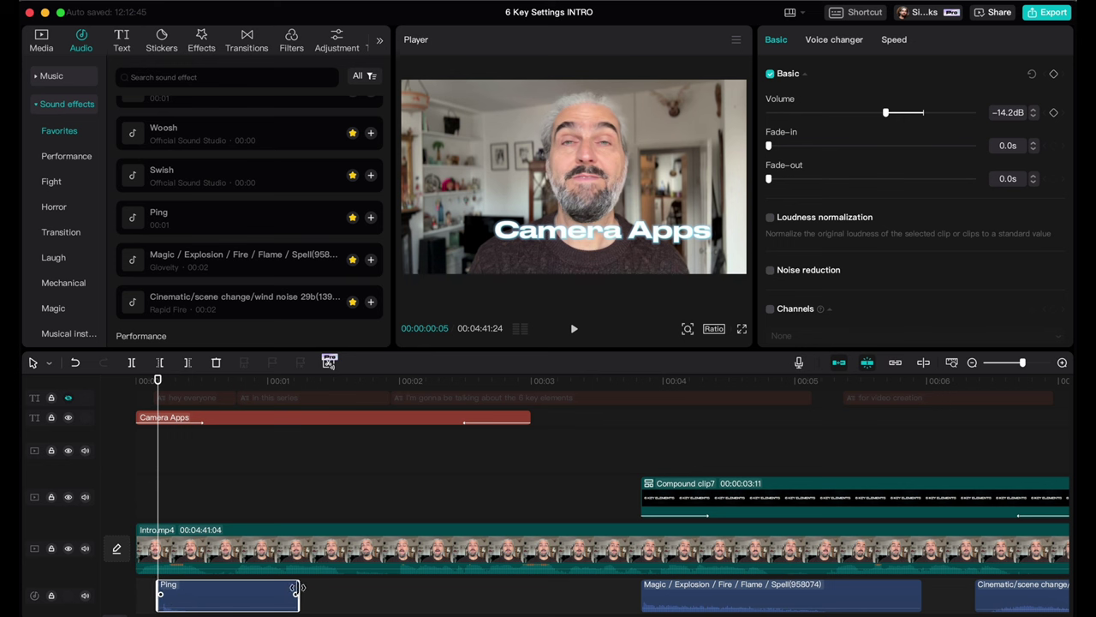
drag(297, 586, 339, 590)
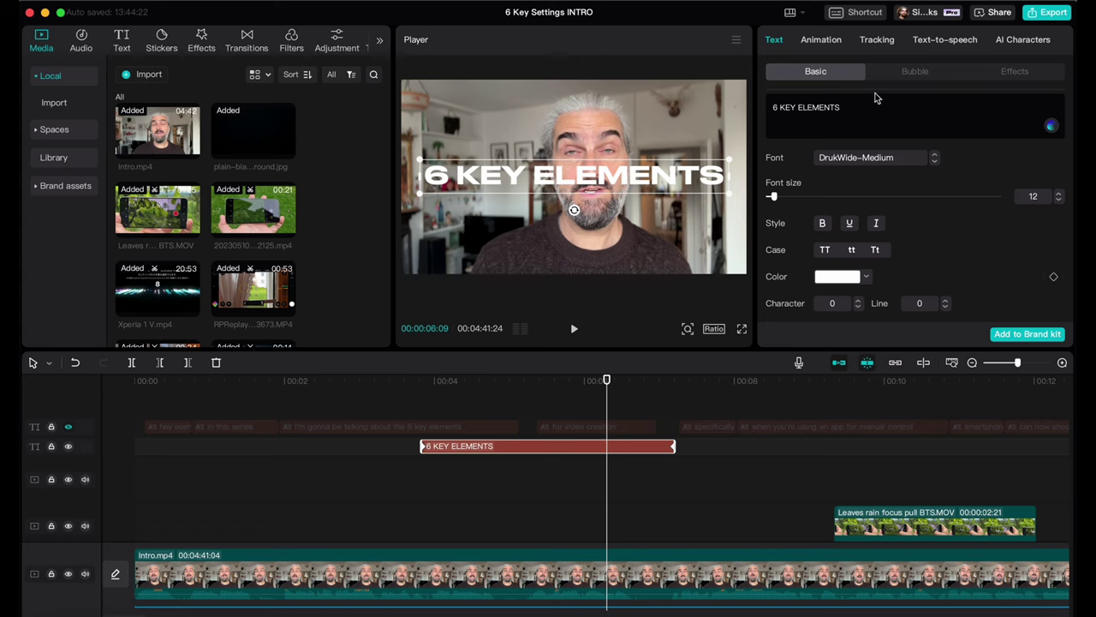
- Browse the fonts for the "6 KEY ELEMENTS" title and keep DrukWide
click(858, 159)
scroll(888, 171, down, 5)
scroll(888, 176, up, 8)
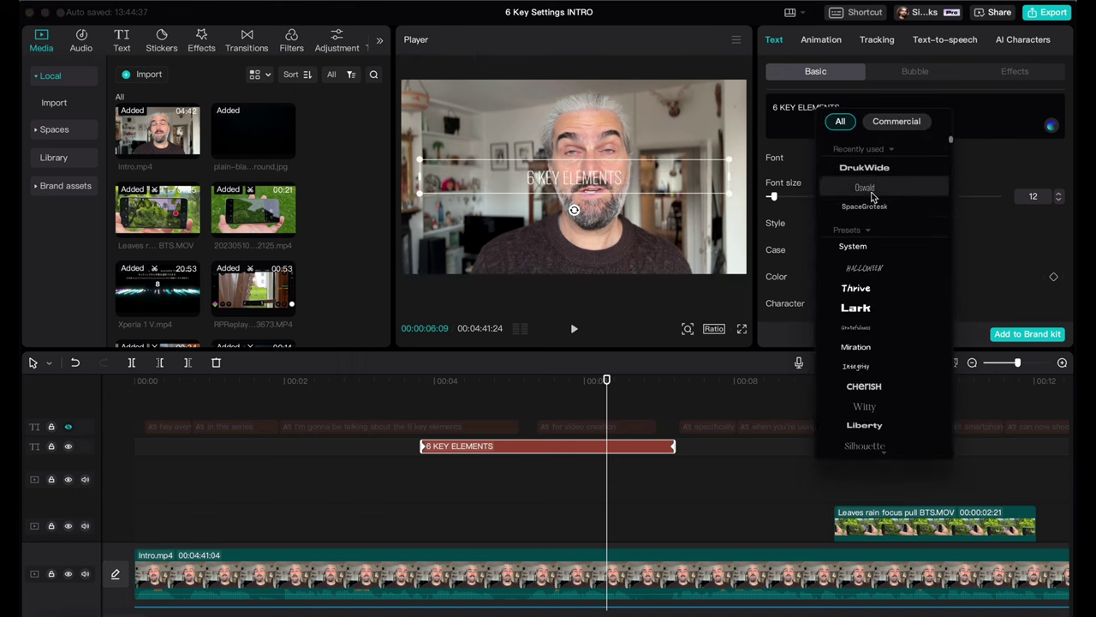
click(874, 170)
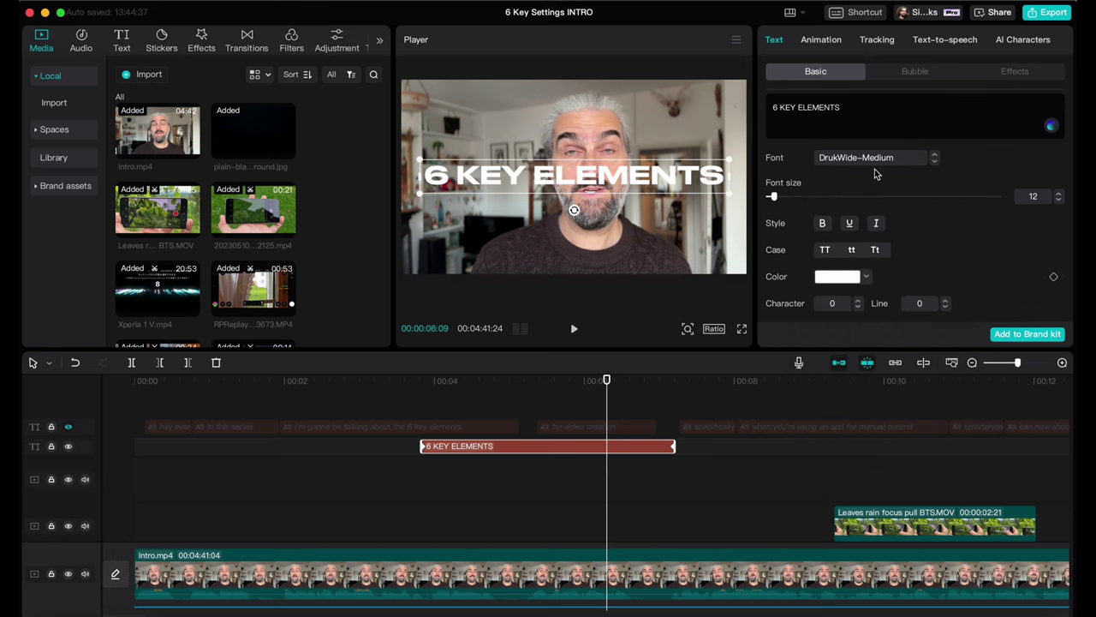
- Apply a silver-grey text effect with light blue edges to the "6 KEY ELEMENTS" title
click(1015, 71)
scroll(818, 228, down, 2)
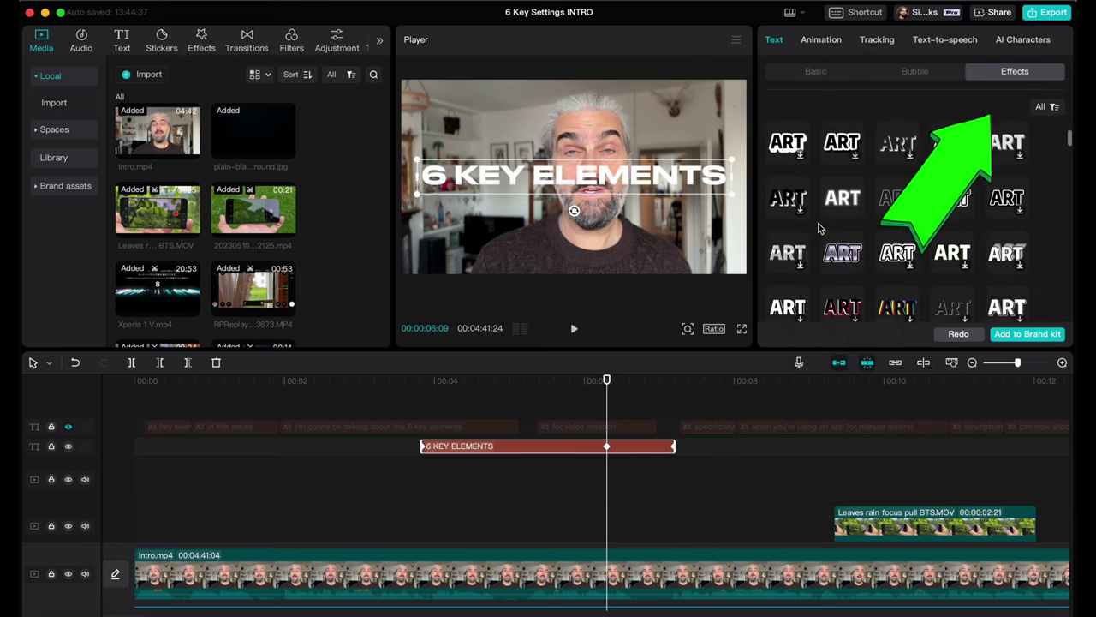
scroll(818, 228, down, 6)
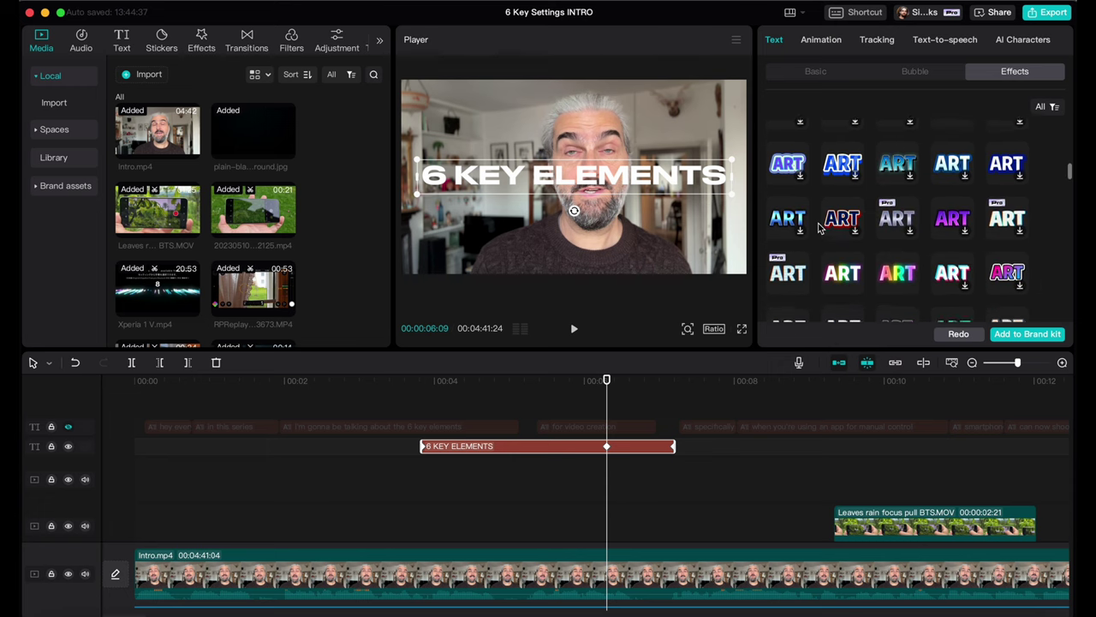
scroll(818, 228, down, 3)
click(786, 185)
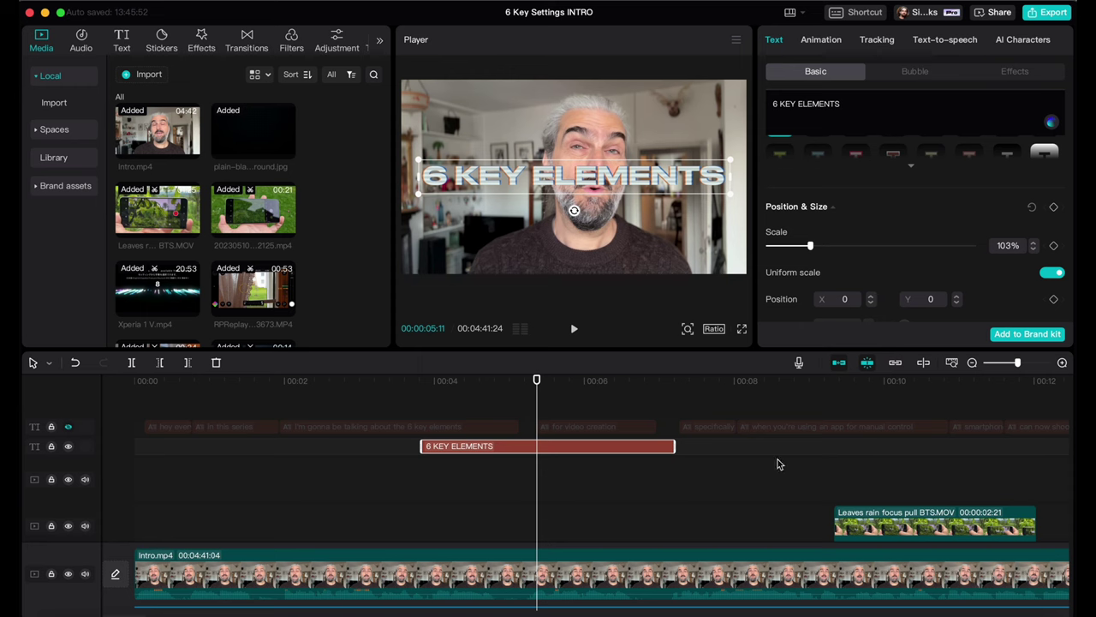
- Animate the "6 KEY ELEMENTS" title's scale from a keyframe at the clip's start to a 108% keyframe, and preview the growth
click(1054, 245)
drag(810, 248, 809, 249)
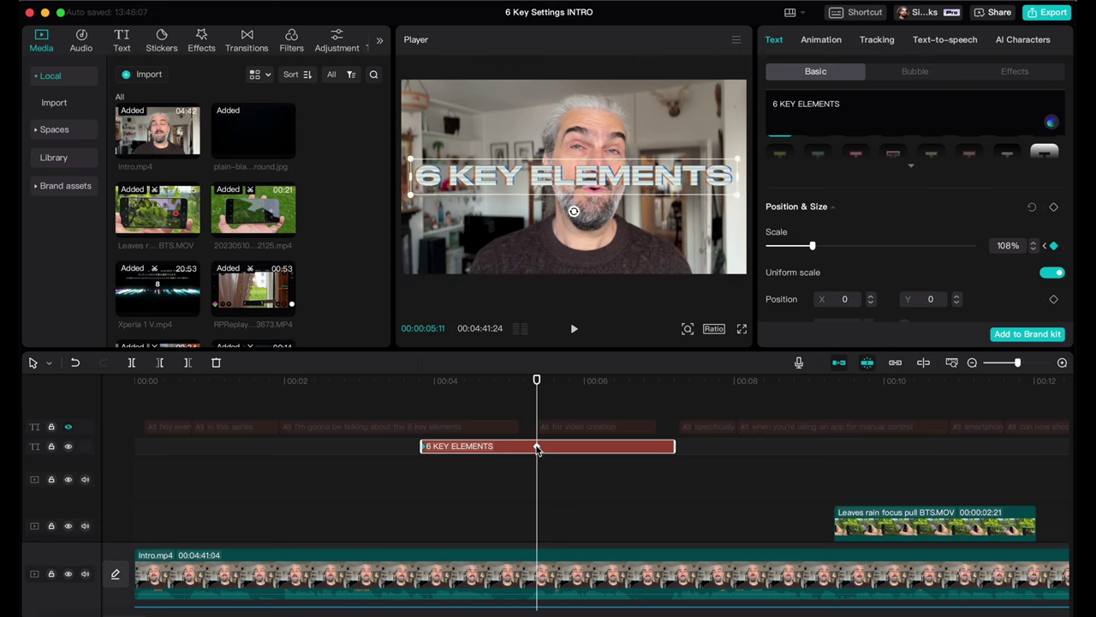
click(421, 400)
key(space)
key(space)
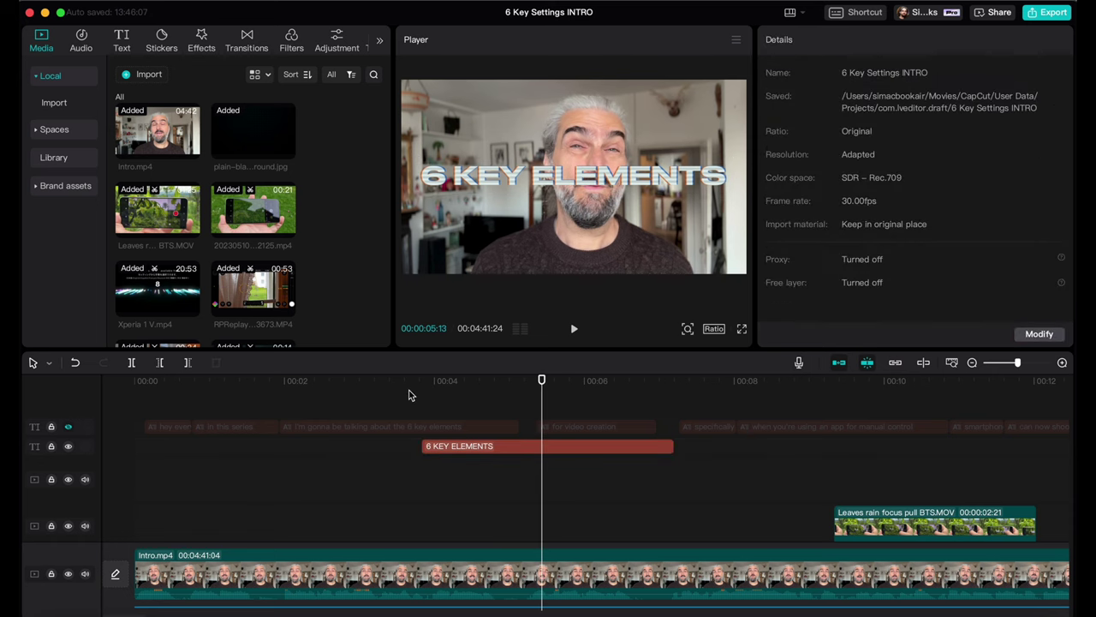
click(588, 446)
click(609, 386)
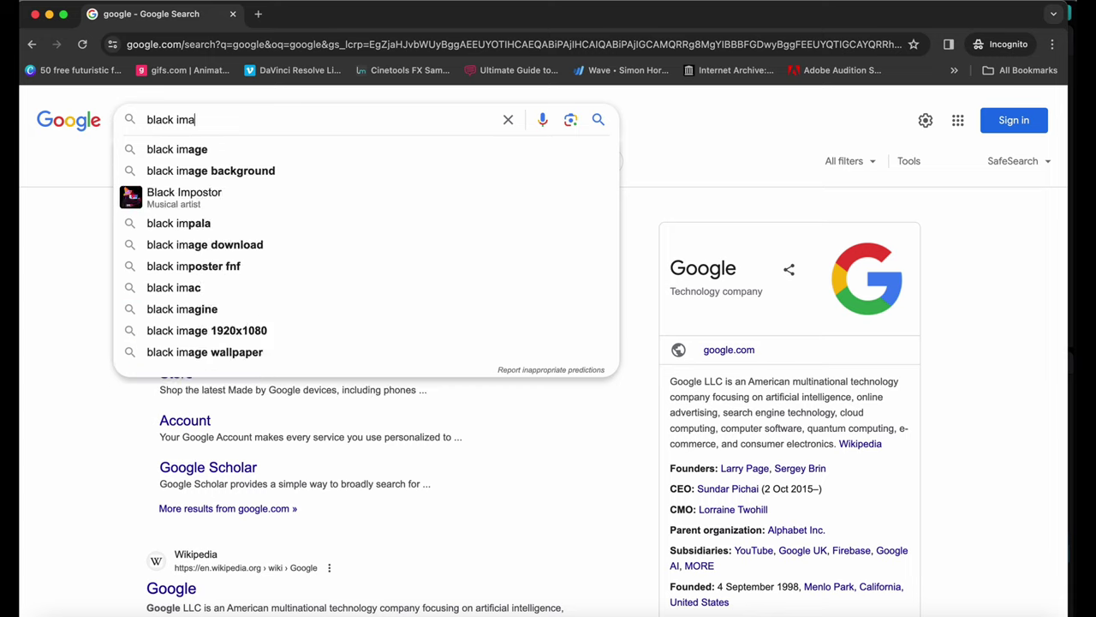
- Search Google in the browser for "black image" and show the image results
text(e)
key(Return)
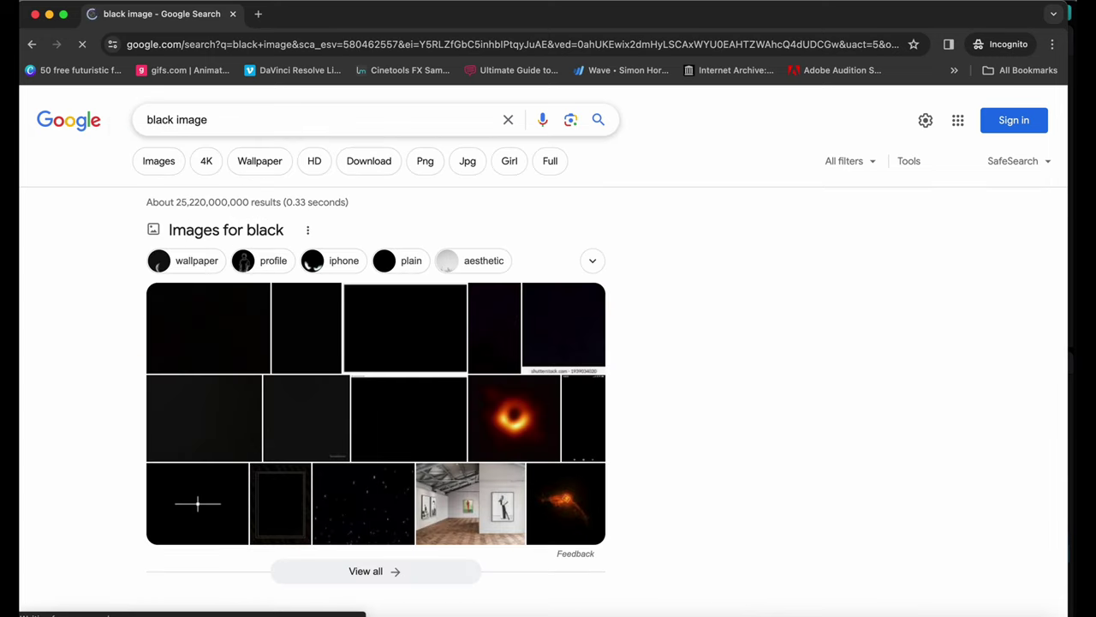
click(168, 166)
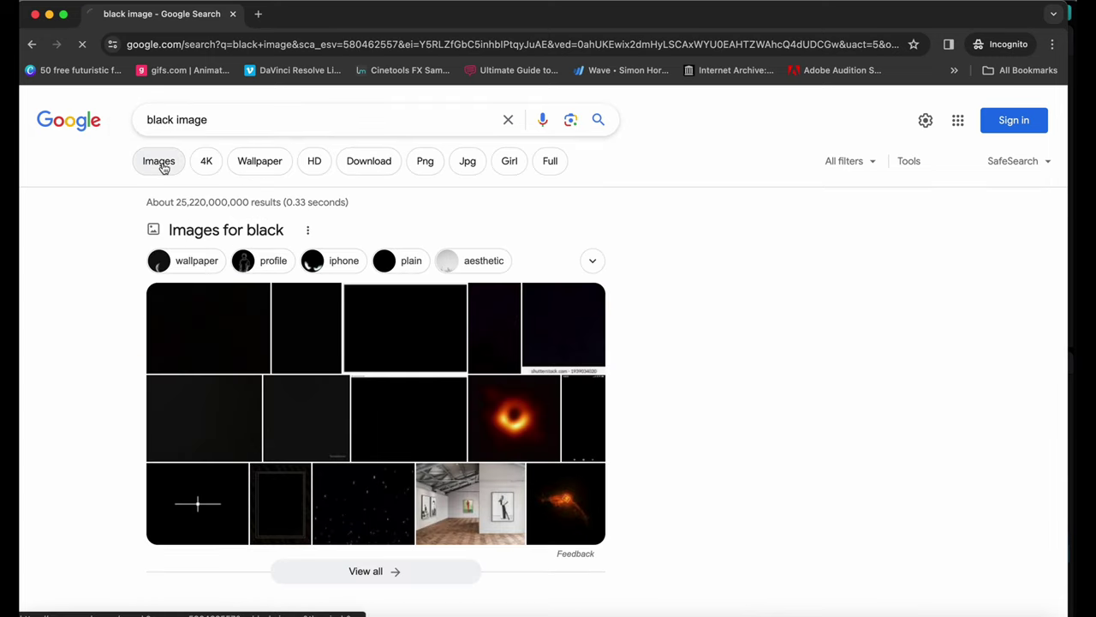
scroll(470, 363, down, 2)
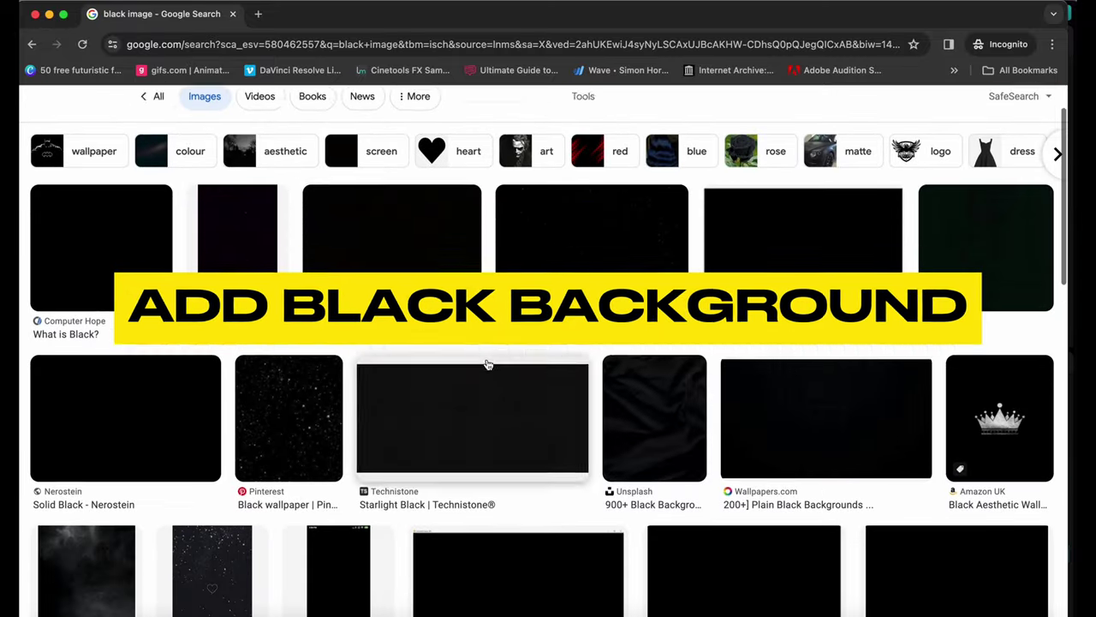
- Save the Wikimedia Commons black image to the Downloads folder as A_black_image
click(406, 234)
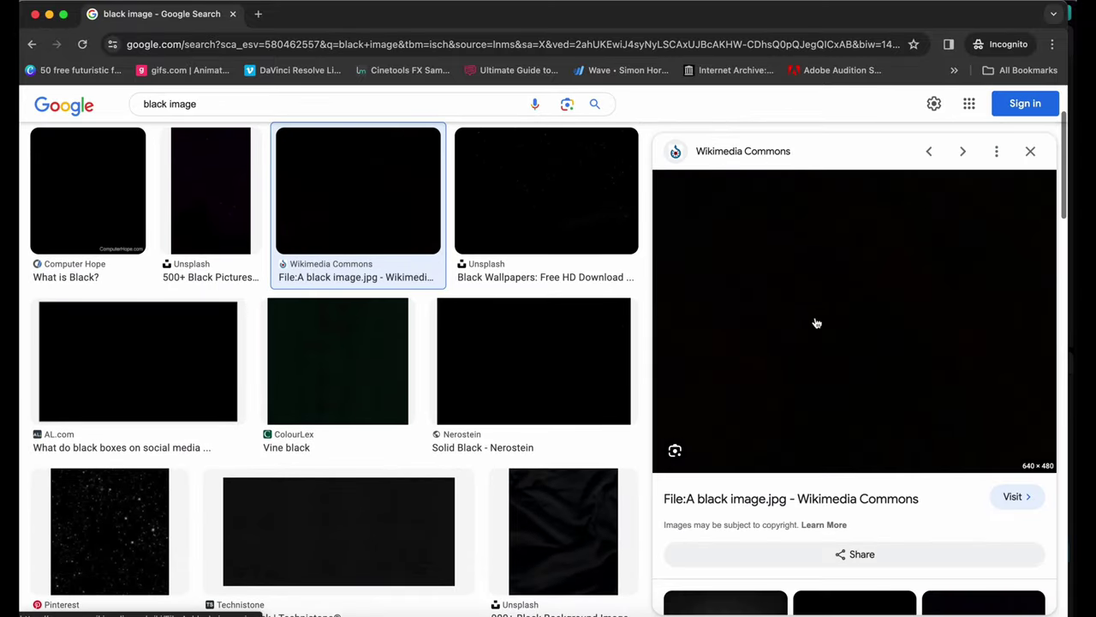
right_click(814, 316)
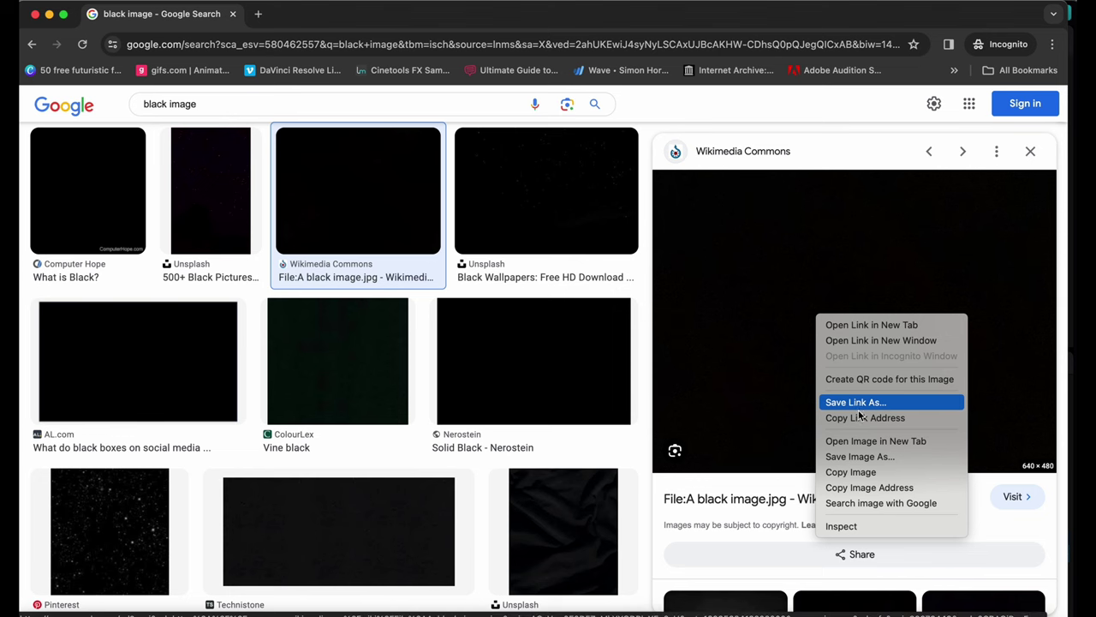
click(850, 456)
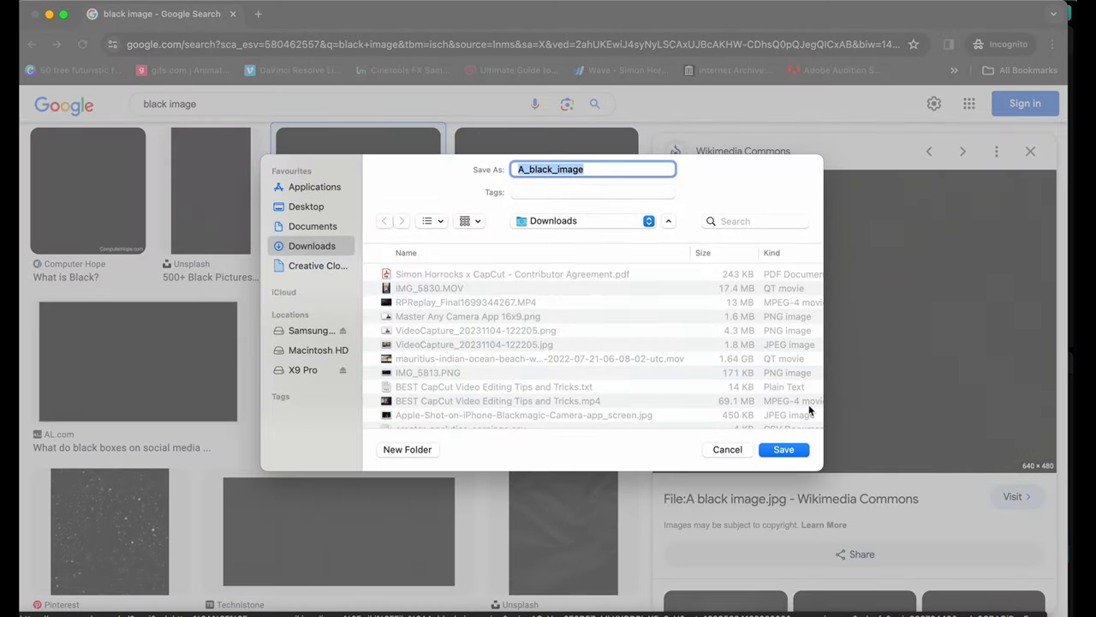
click(782, 451)
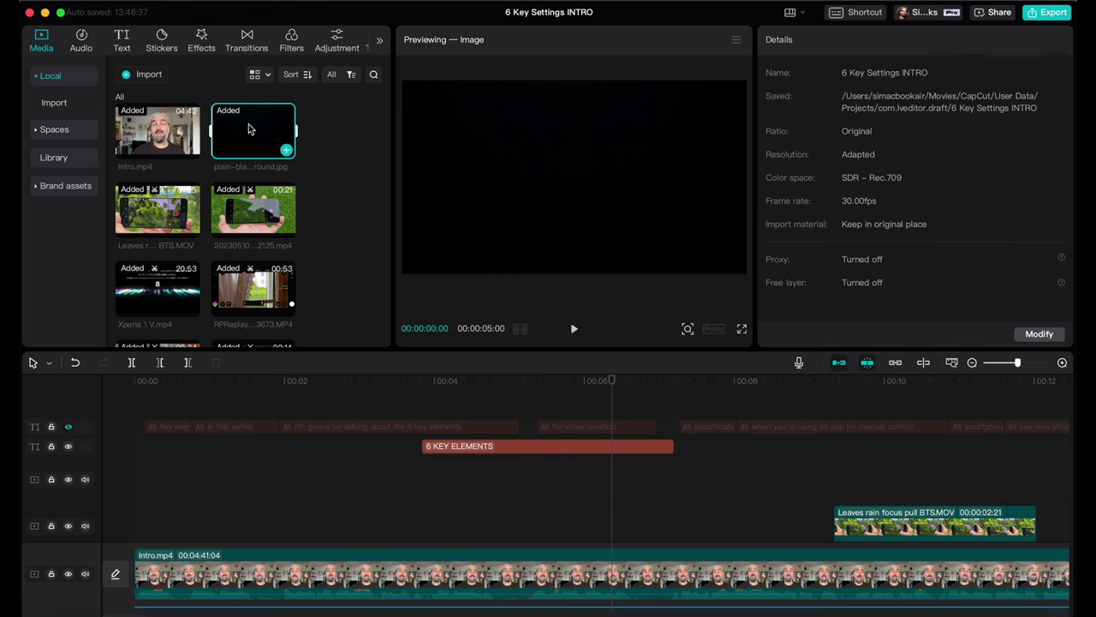
- Place plain-black-background.jpg on the track directly above Intro.mp4, beneath the "6 KEY ELEMENTS" title and trimmed to the title's length
drag(248, 128, 454, 482)
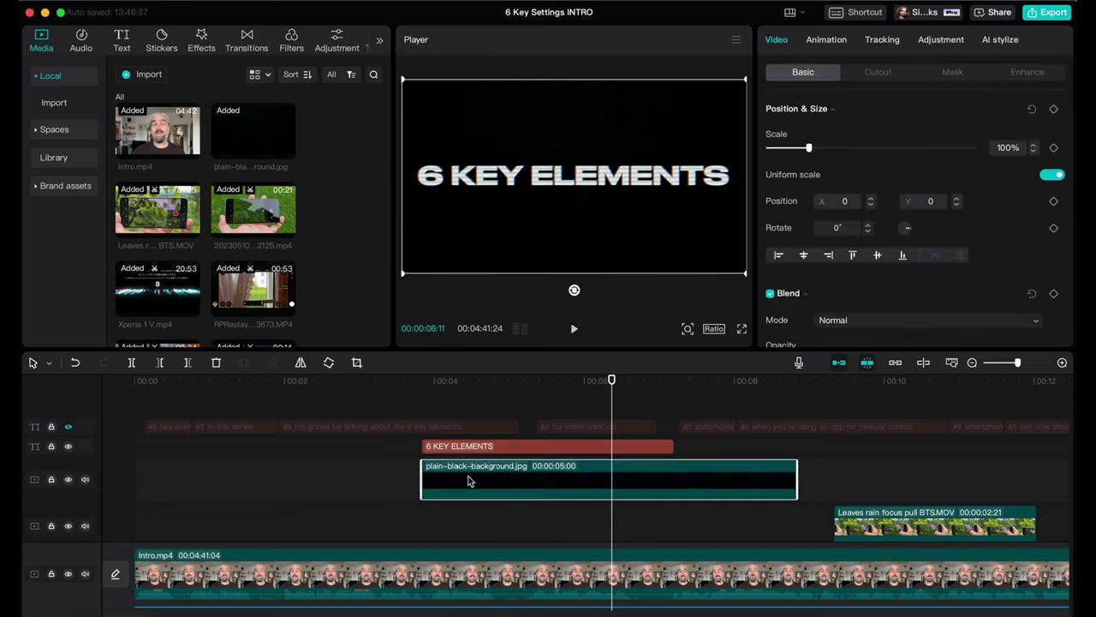
drag(796, 480, 675, 480)
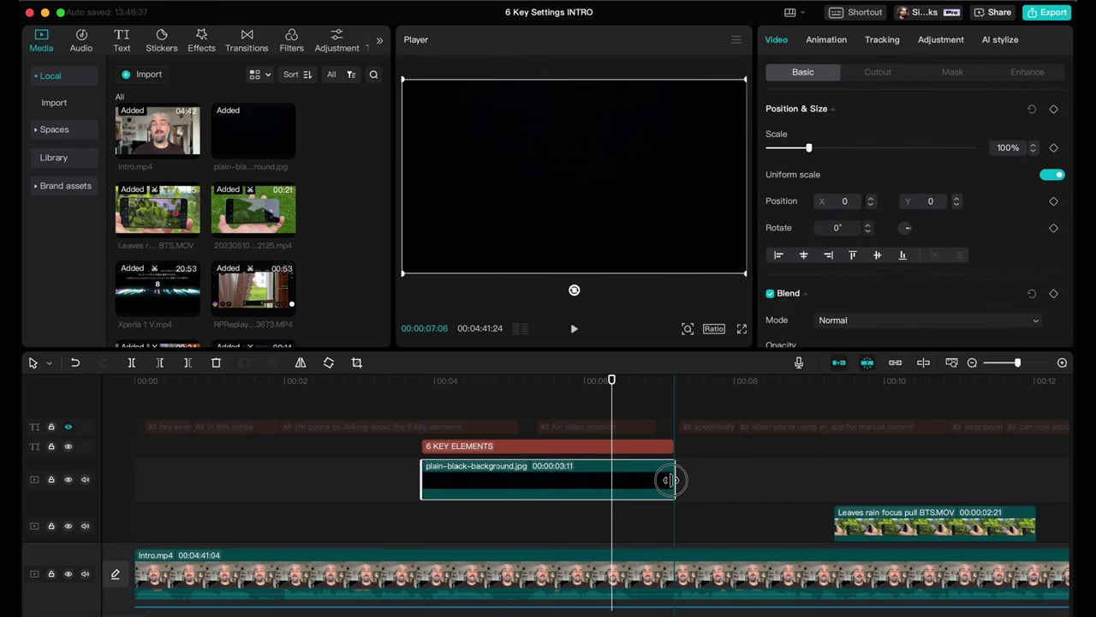
drag(503, 480, 501, 519)
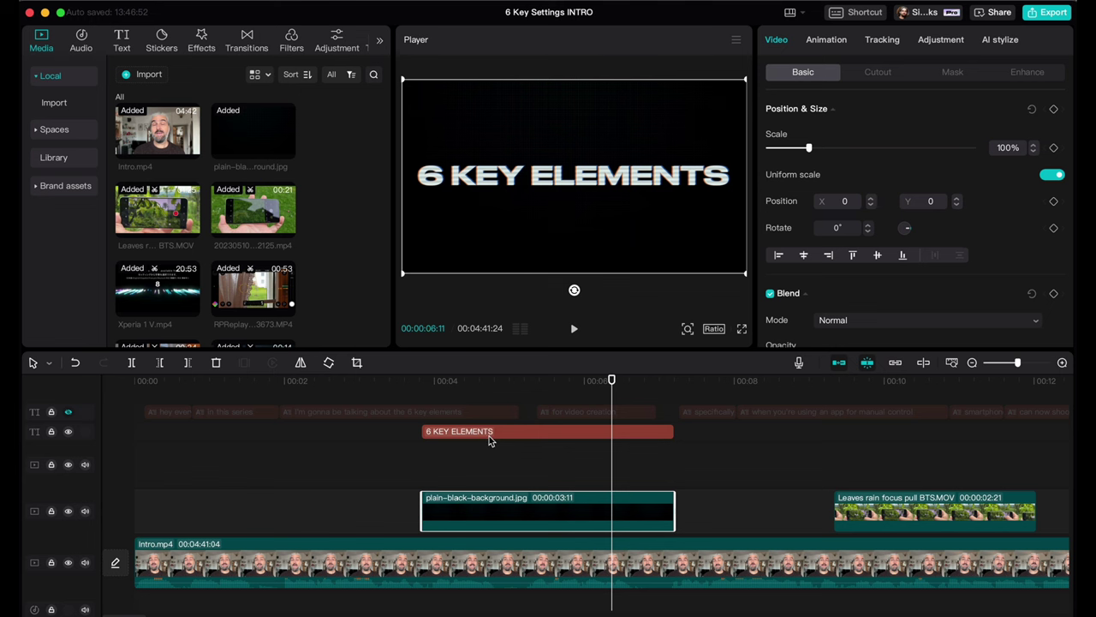
drag(493, 378, 590, 409)
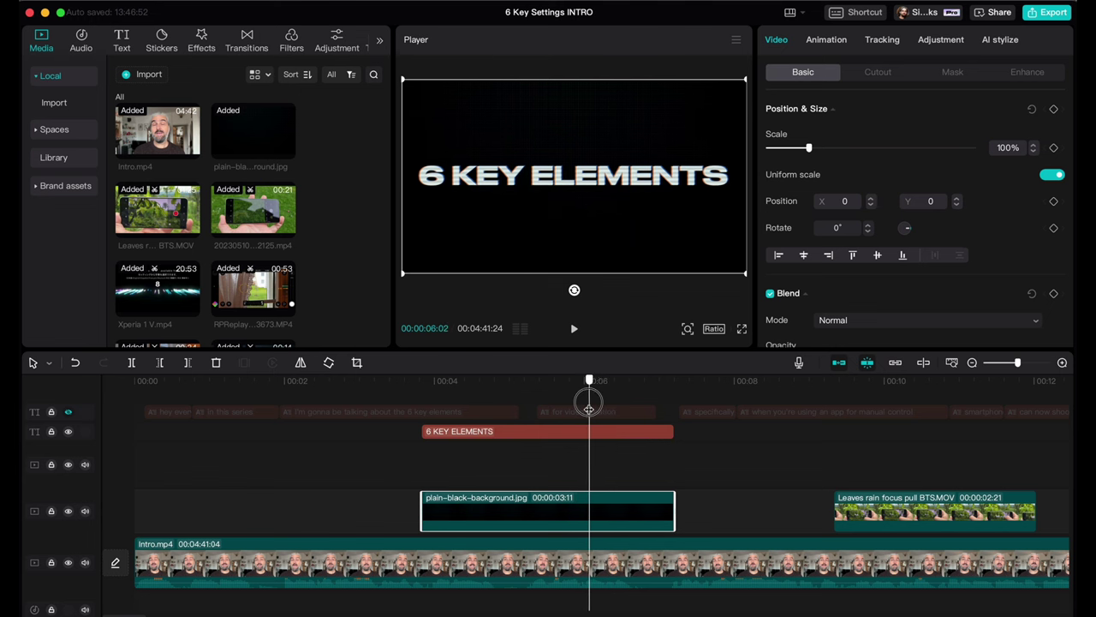
drag(668, 437, 673, 435)
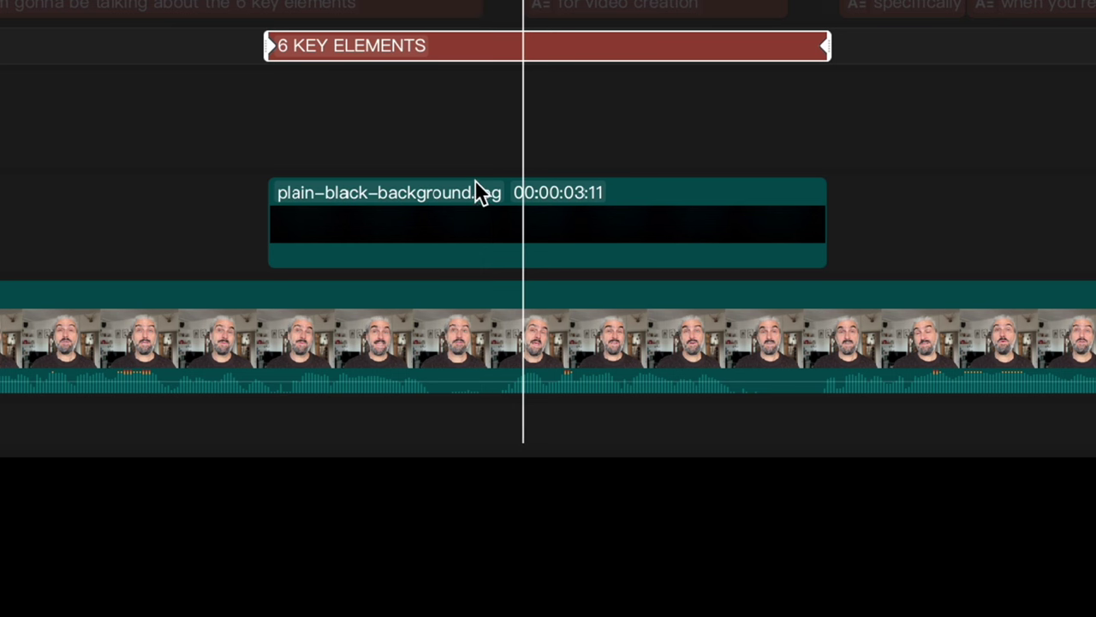
- Combine the "6 KEY ELEMENTS" title and the black background into one compound clip, and scrub through it to preview
click(464, 220)
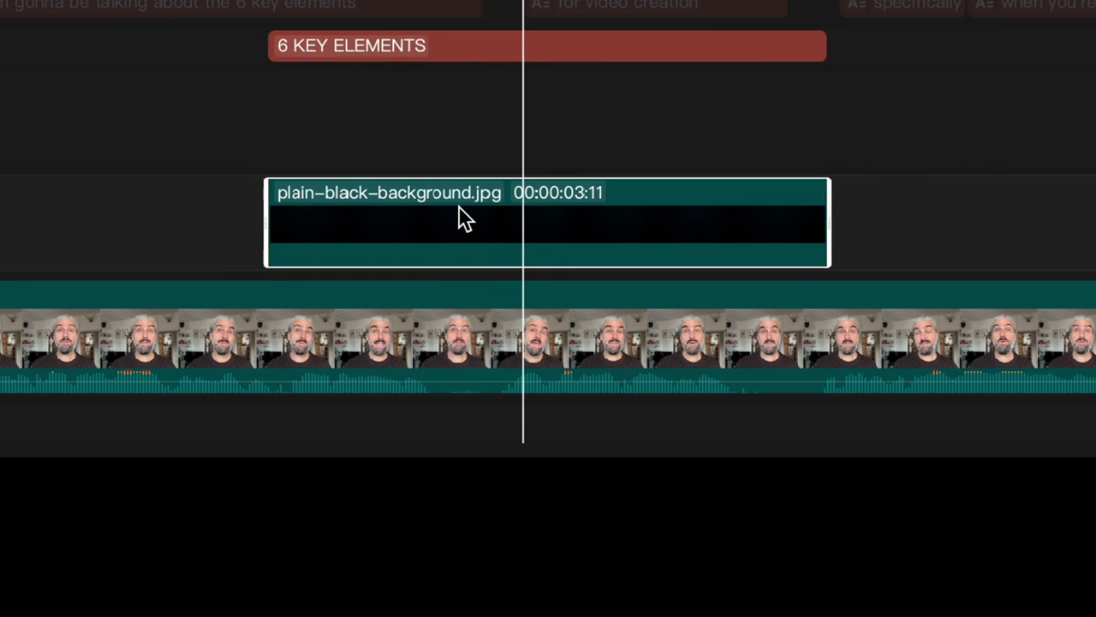
shift+click(460, 48)
right_click(461, 48)
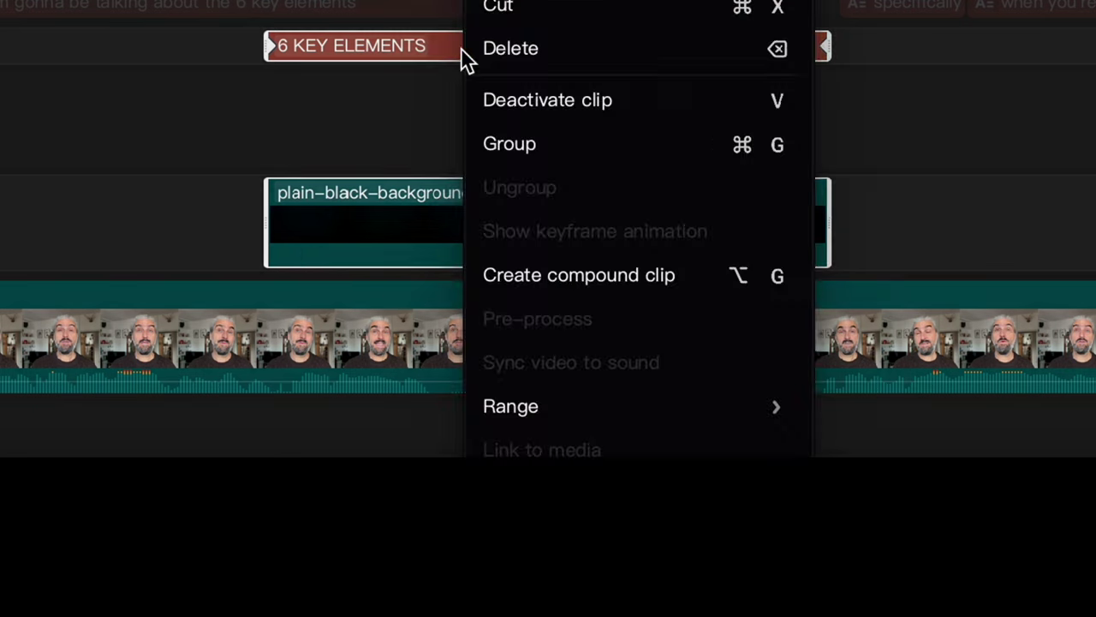
click(646, 275)
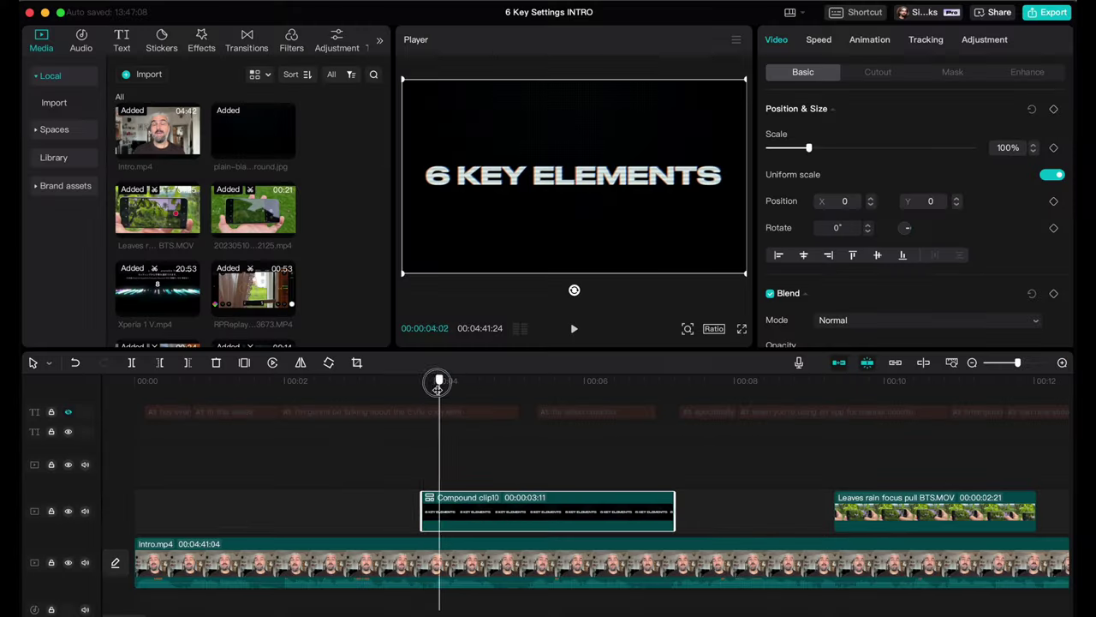
drag(437, 383, 627, 437)
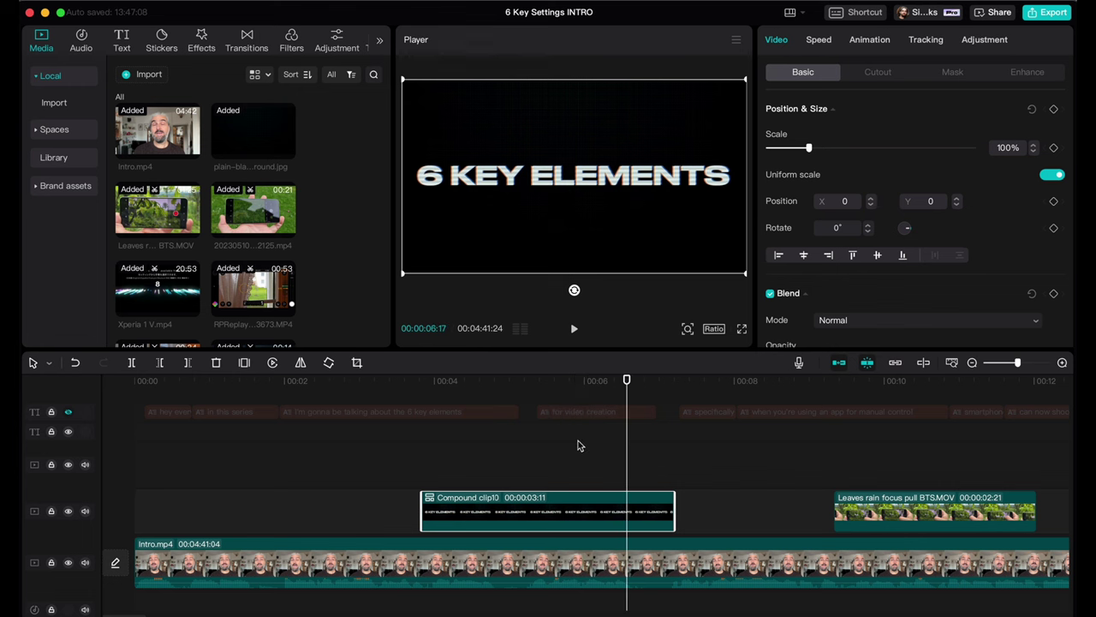
- Apply the Black Hole animation as both the In and Out animation of the "6 KEY ELEMENTS" compound clip
click(873, 44)
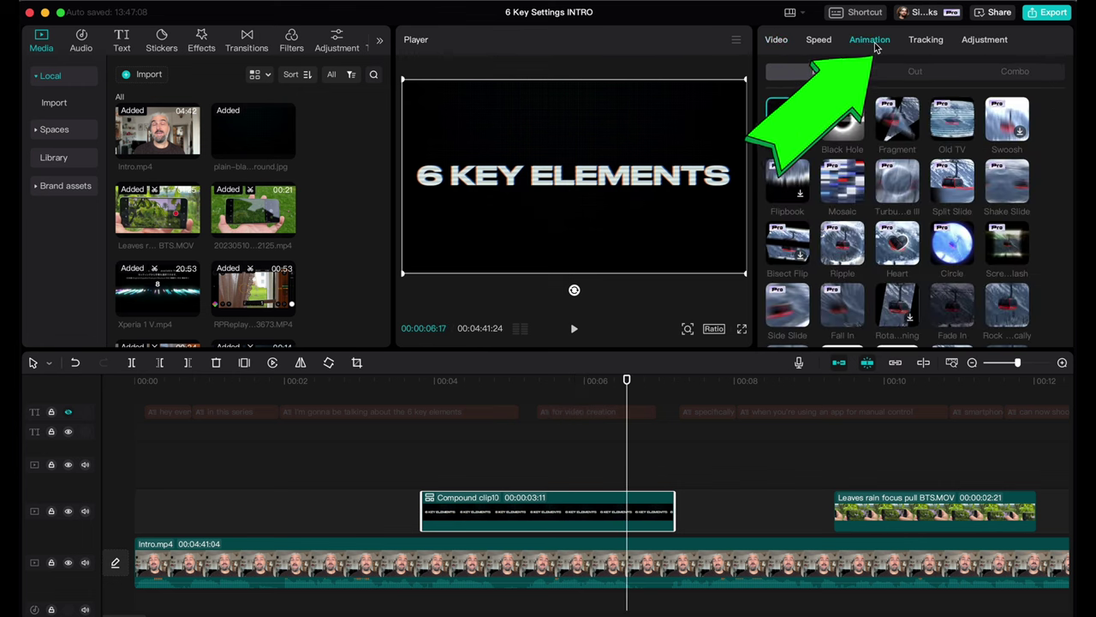
click(908, 72)
click(1015, 73)
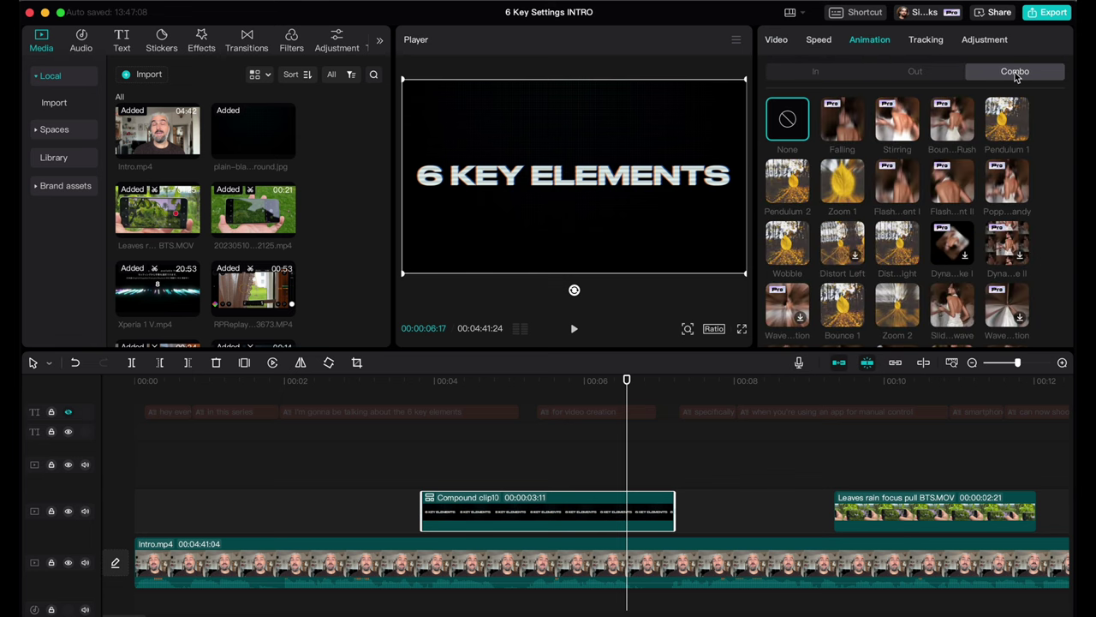
click(824, 74)
click(843, 127)
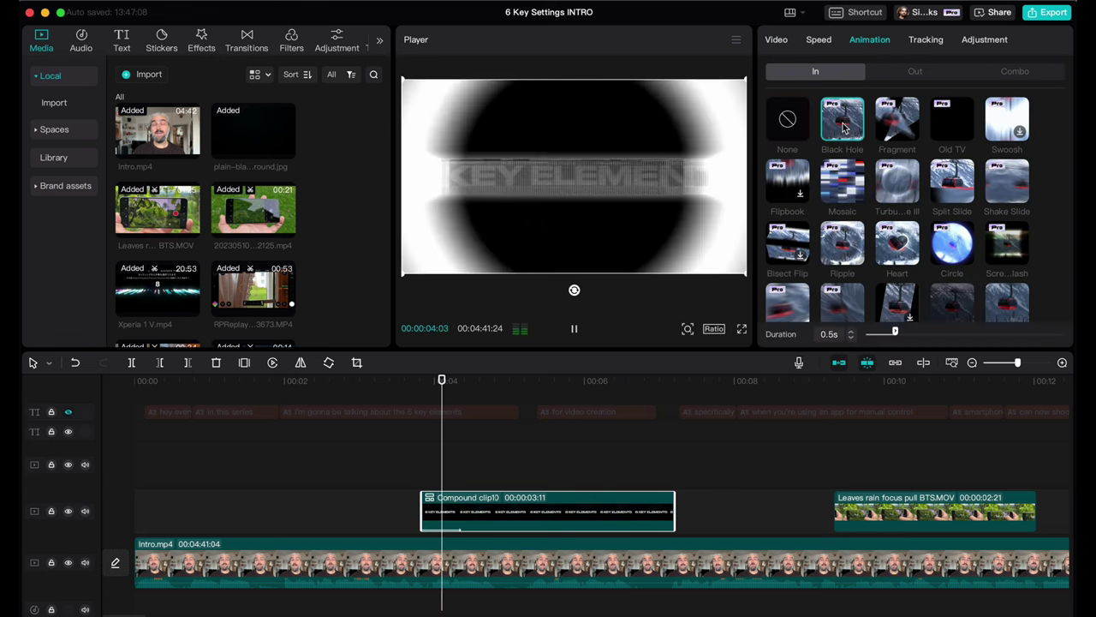
click(898, 74)
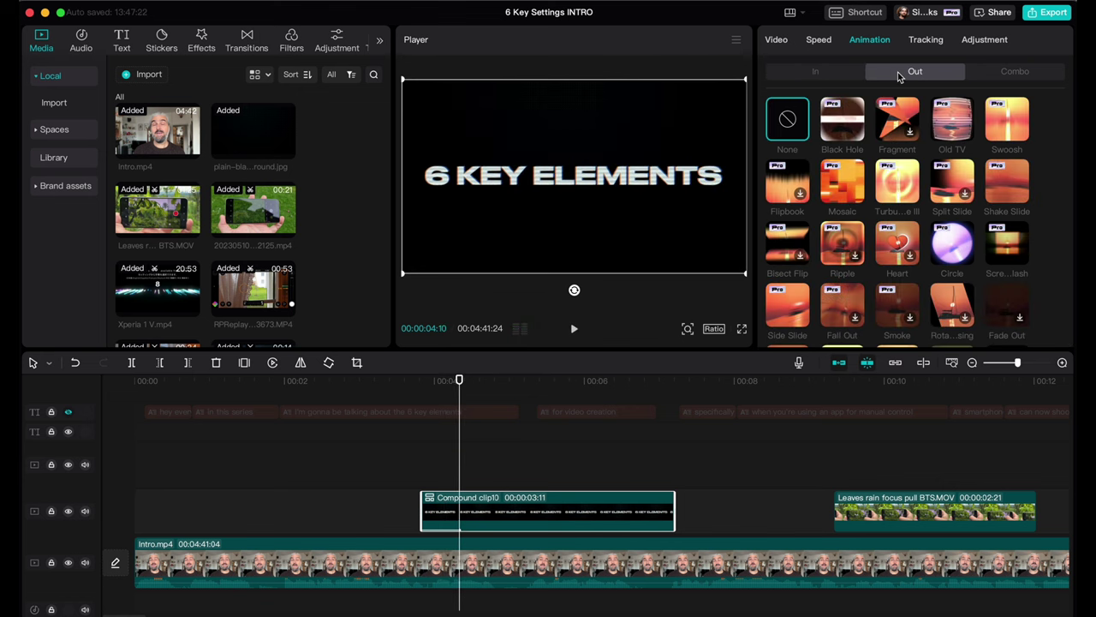
click(841, 118)
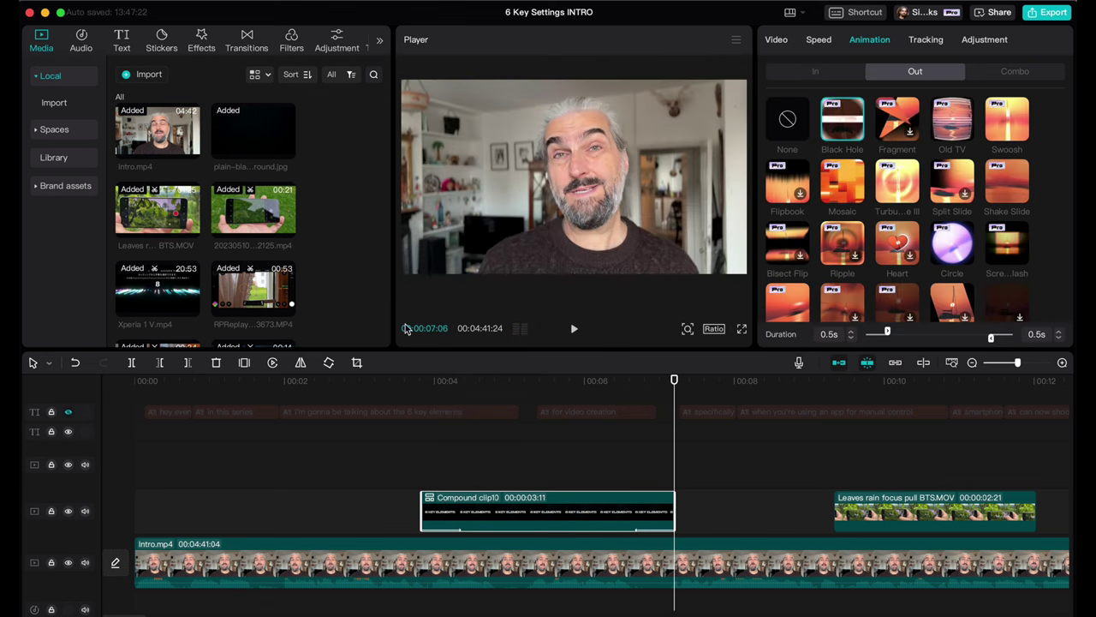
- Add the Magic / Explosion / Fire / Flame / Spell sound effect at the "6 KEY ELEMENTS" clip's start and lower its volume
click(81, 41)
click(67, 104)
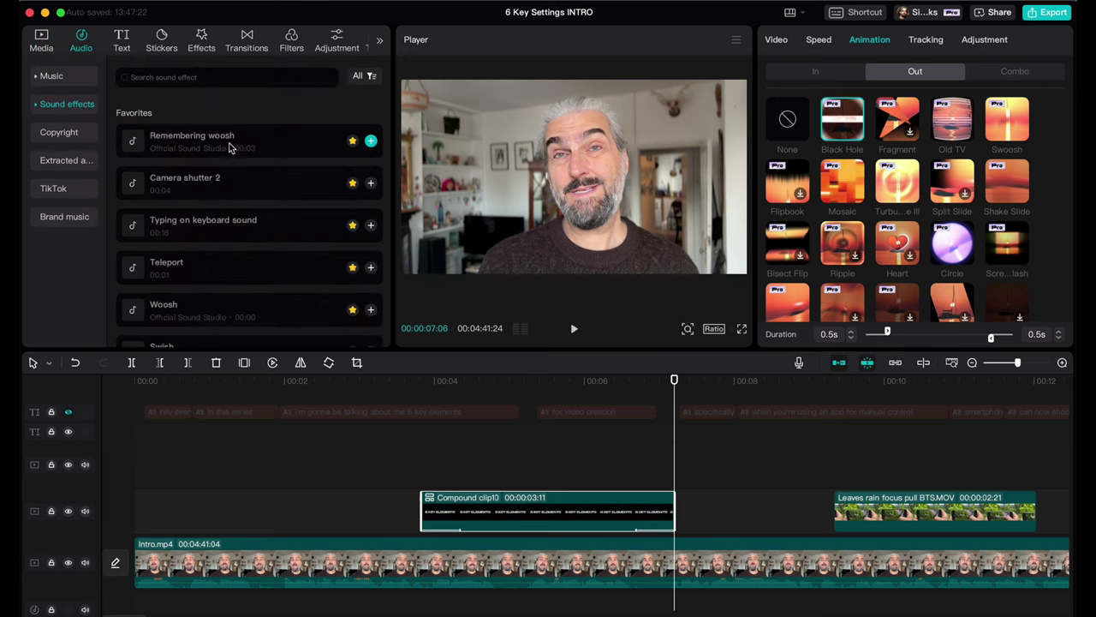
scroll(245, 166, down, 5)
click(371, 216)
drag(825, 597, 572, 597)
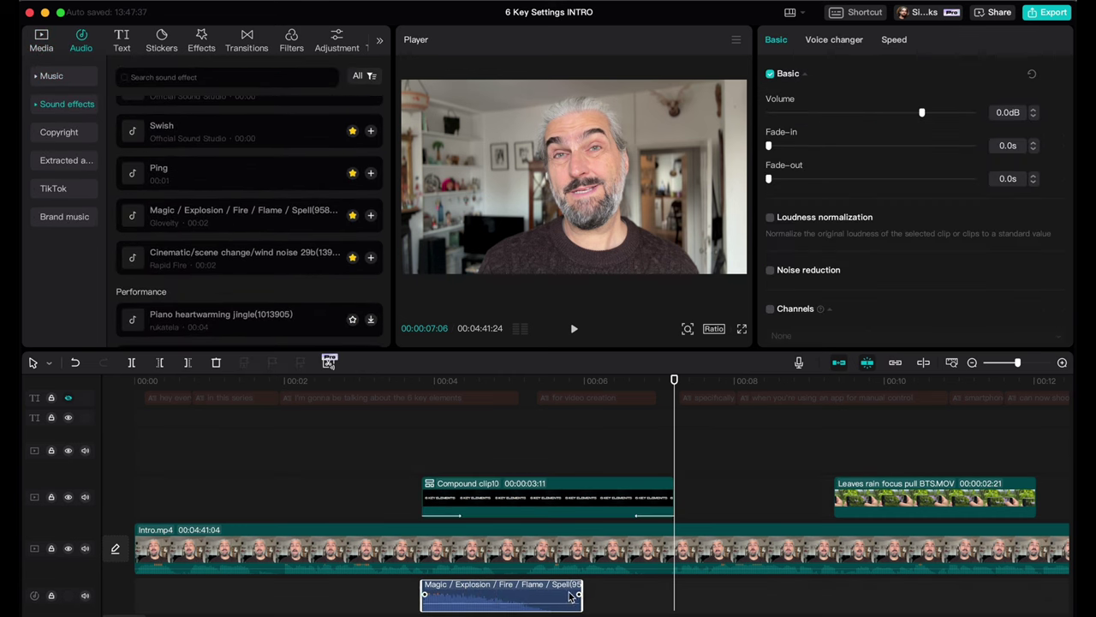
drag(915, 113, 884, 113)
- Add the Cinematic/scene change/wind noise sound effect near the "6 KEY ELEMENTS" clip's end at about -12.6 dB, and play it back
drag(410, 383, 614, 385)
click(371, 257)
drag(916, 113, 890, 113)
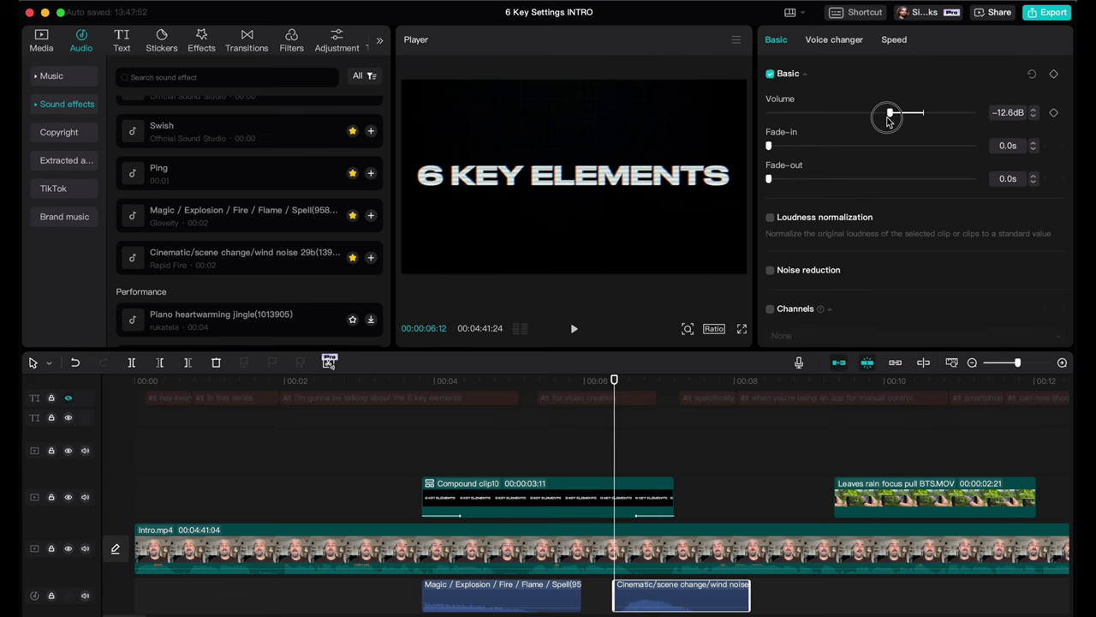
drag(681, 599, 696, 600)
key(space)
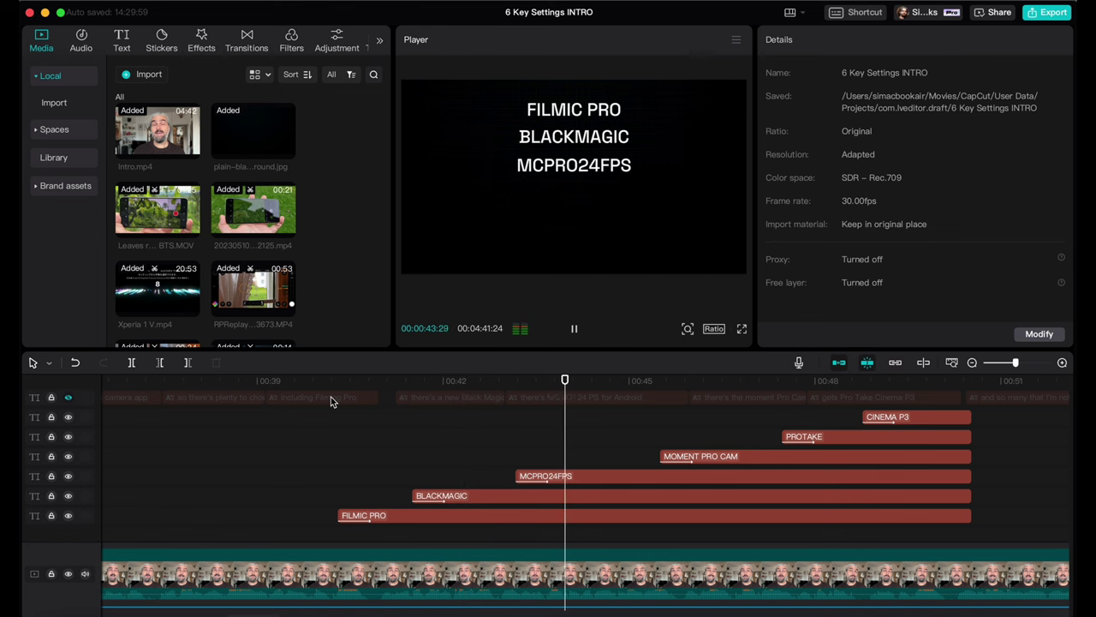
- Combine the six staggered app-name titles, FILMIC PRO through CINEMA P3, into one compound clip and scrub through it
scroll(428, 442, right, 1)
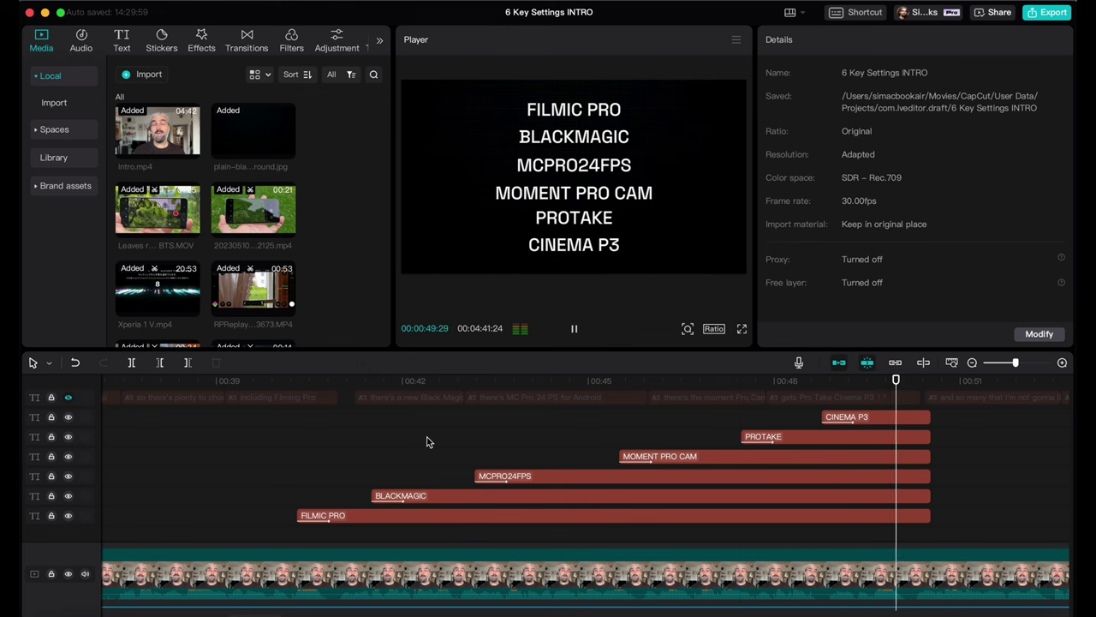
key(space)
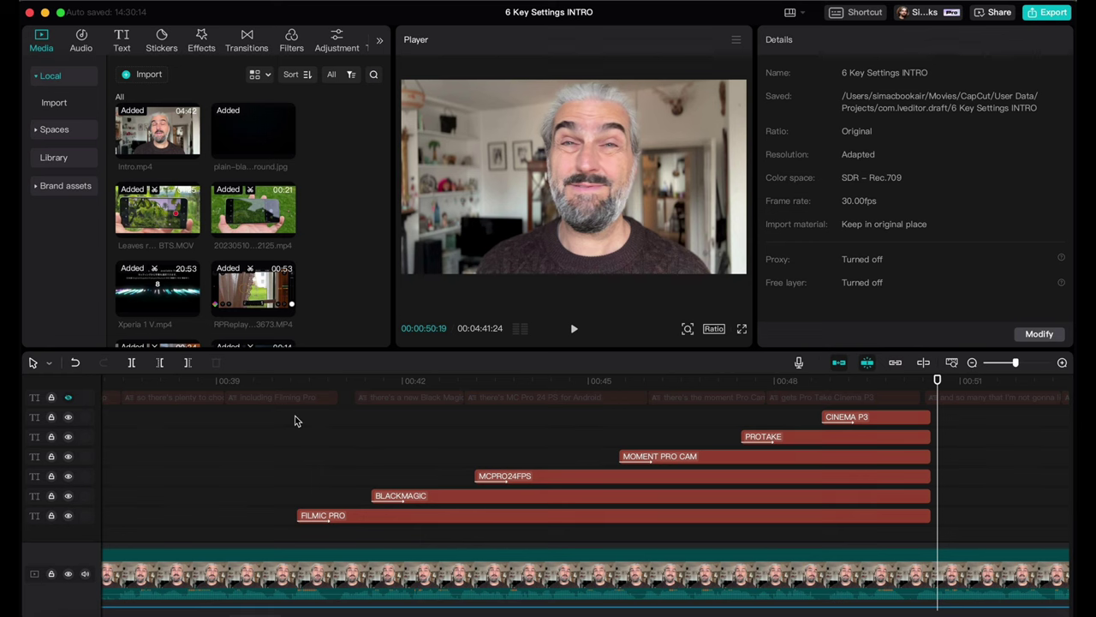
drag(276, 417, 1000, 530)
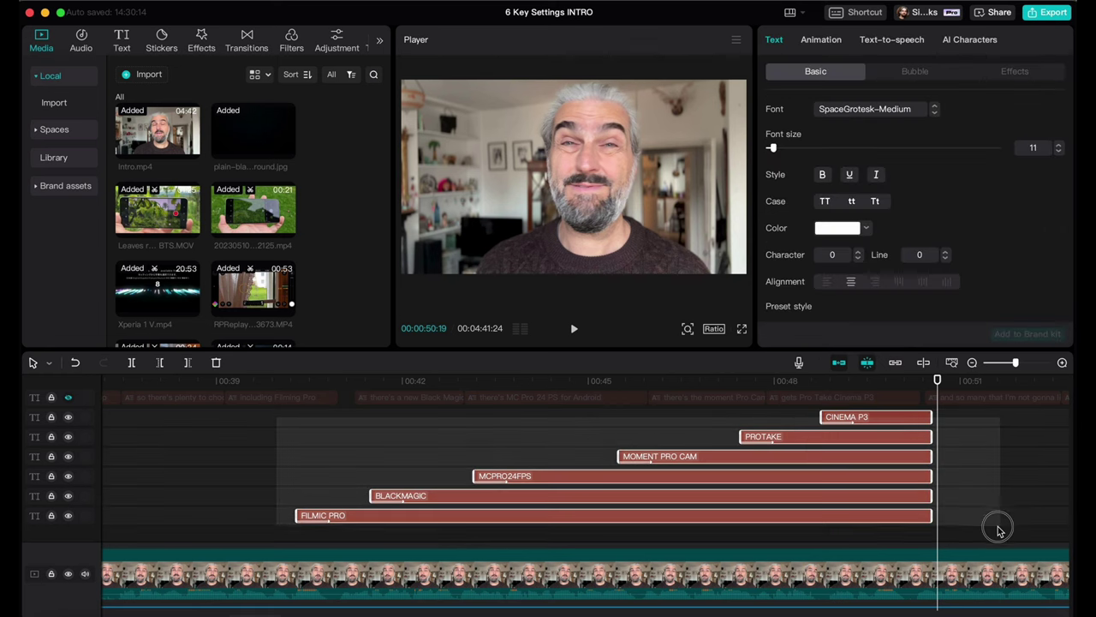
right_click(576, 382)
click(617, 535)
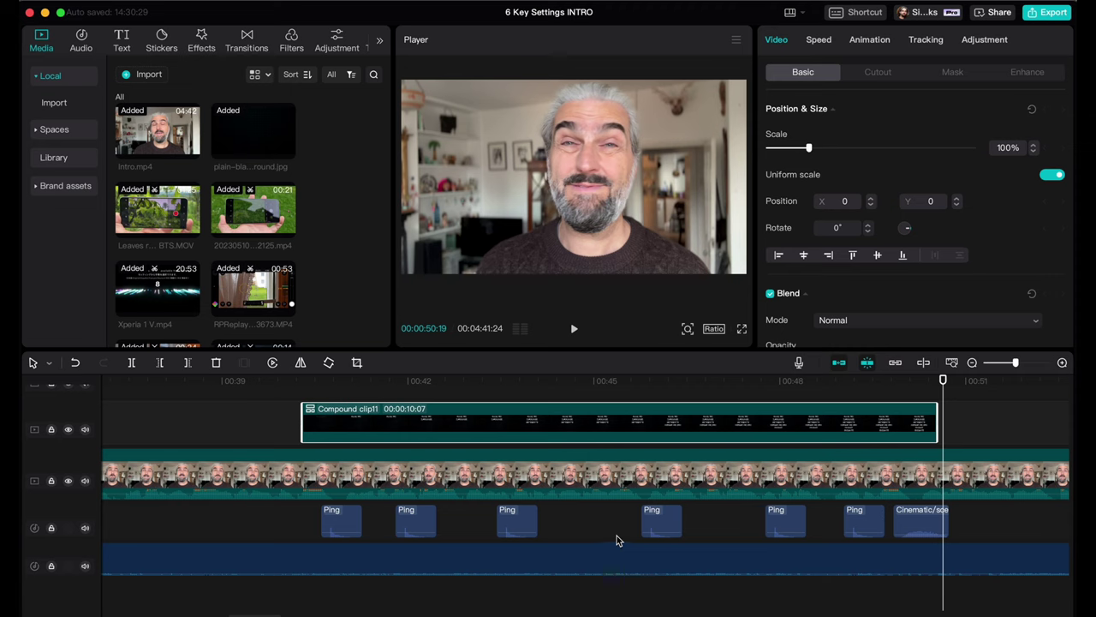
scroll(569, 447, up, 5)
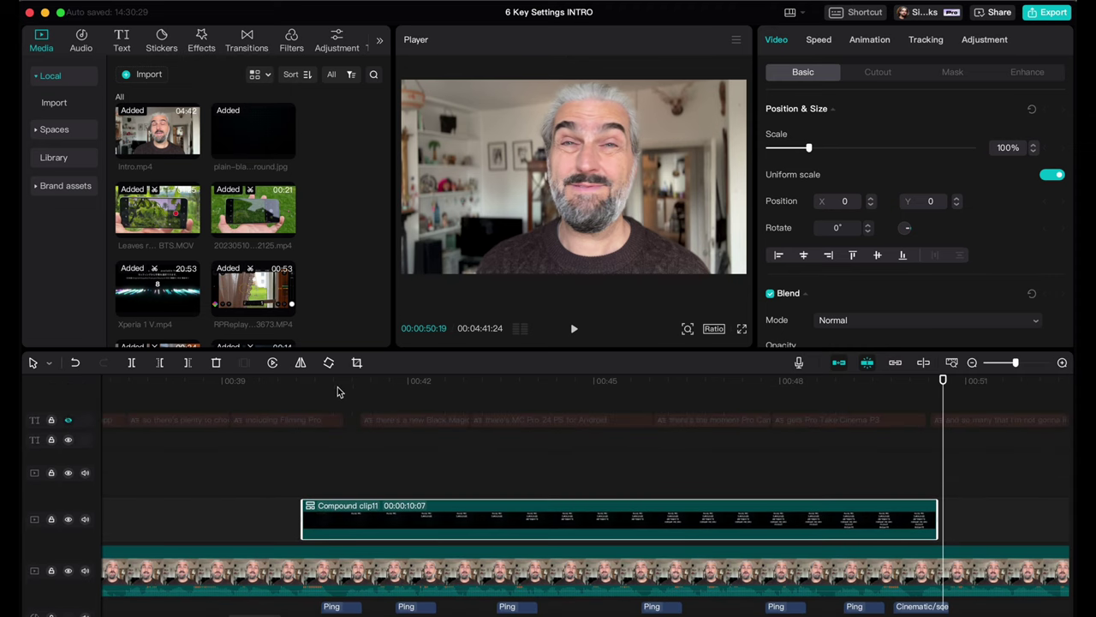
drag(306, 381, 654, 412)
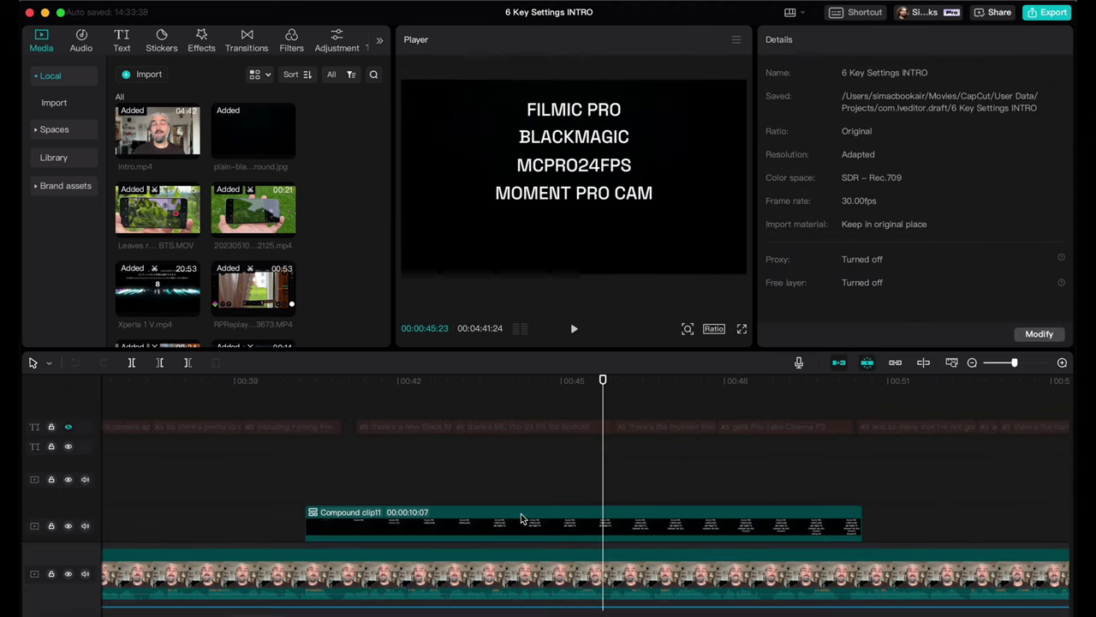
- Undo the compound clip that holds the six app-name titles
click(549, 524)
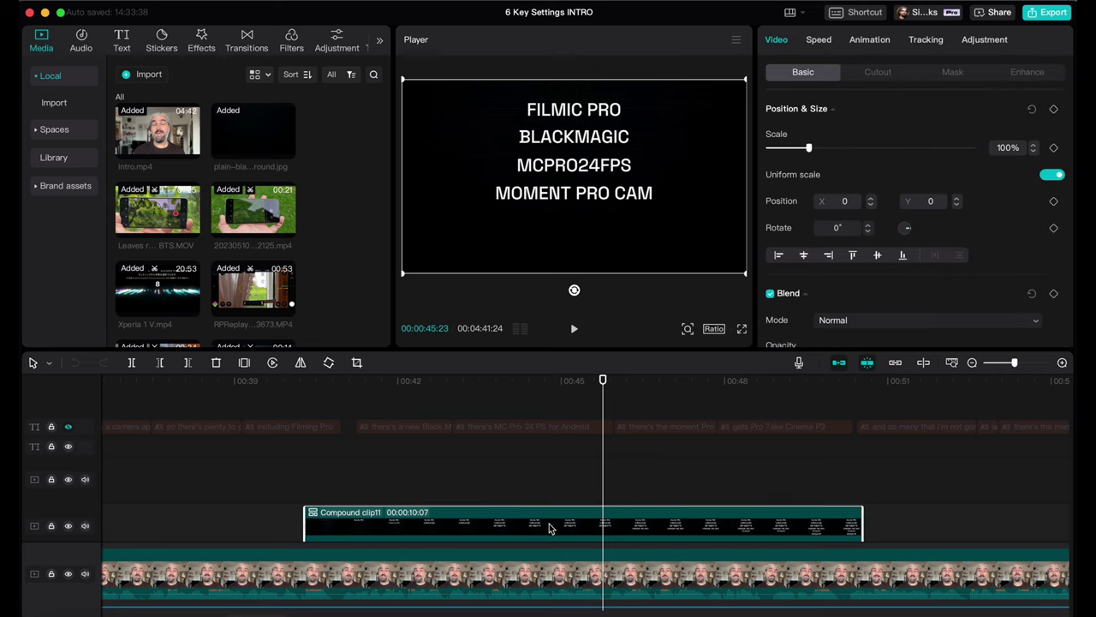
right_click(550, 525)
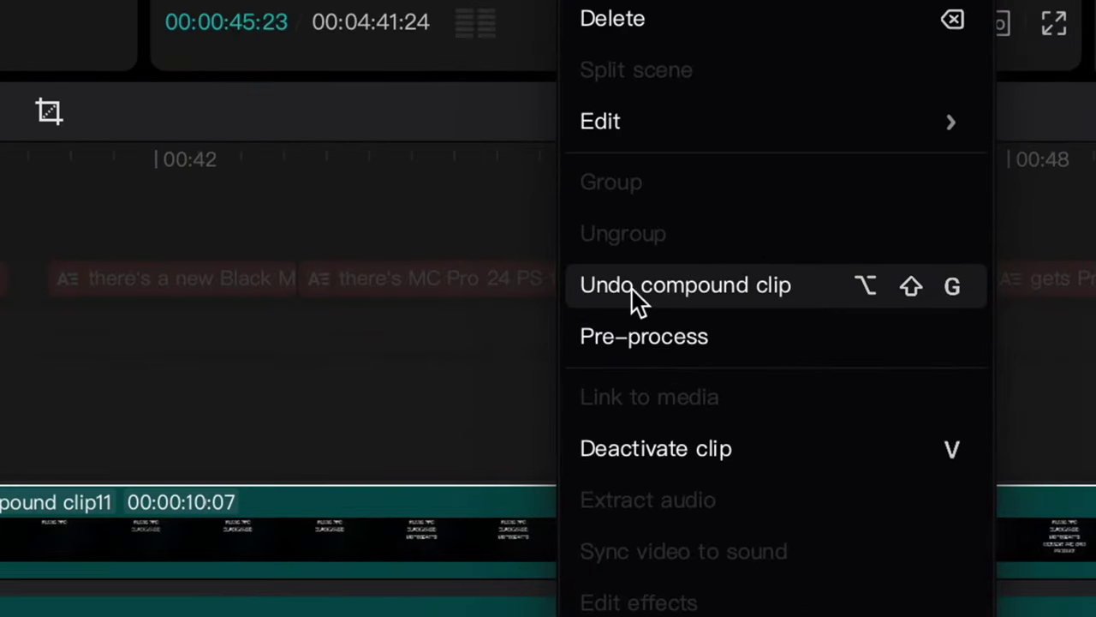
click(689, 291)
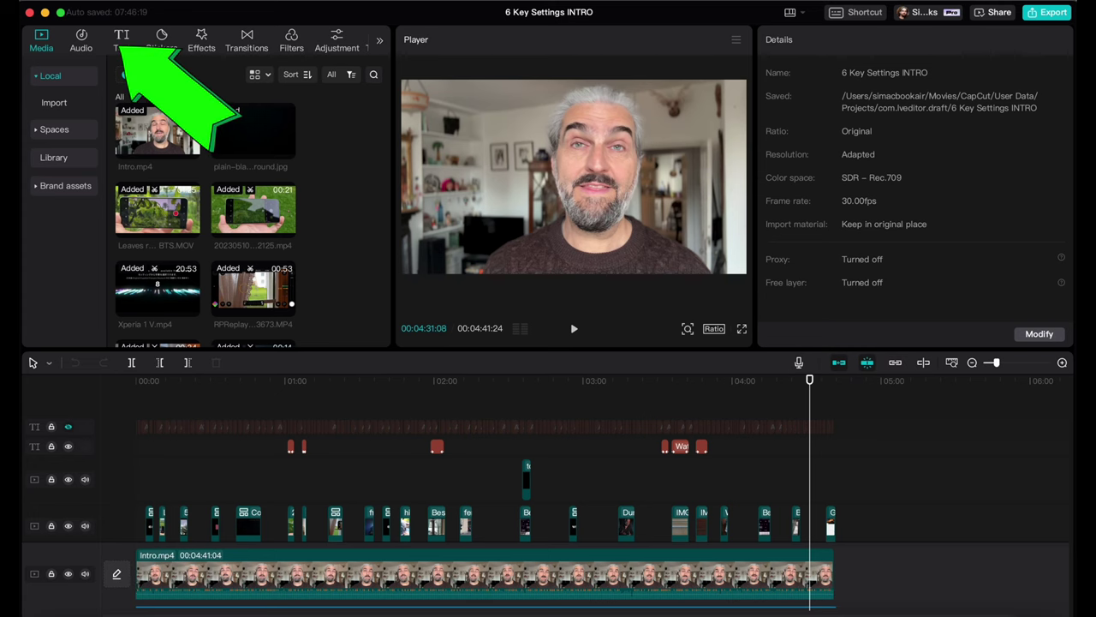
- Browse the Trending text templates for a suitable title design
click(123, 40)
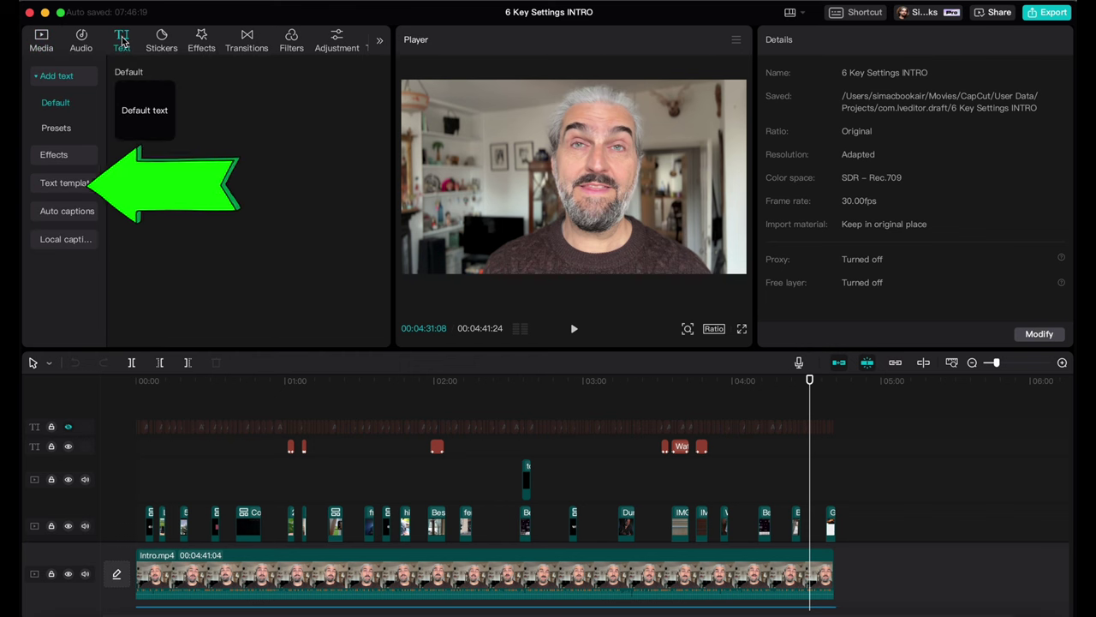
click(50, 186)
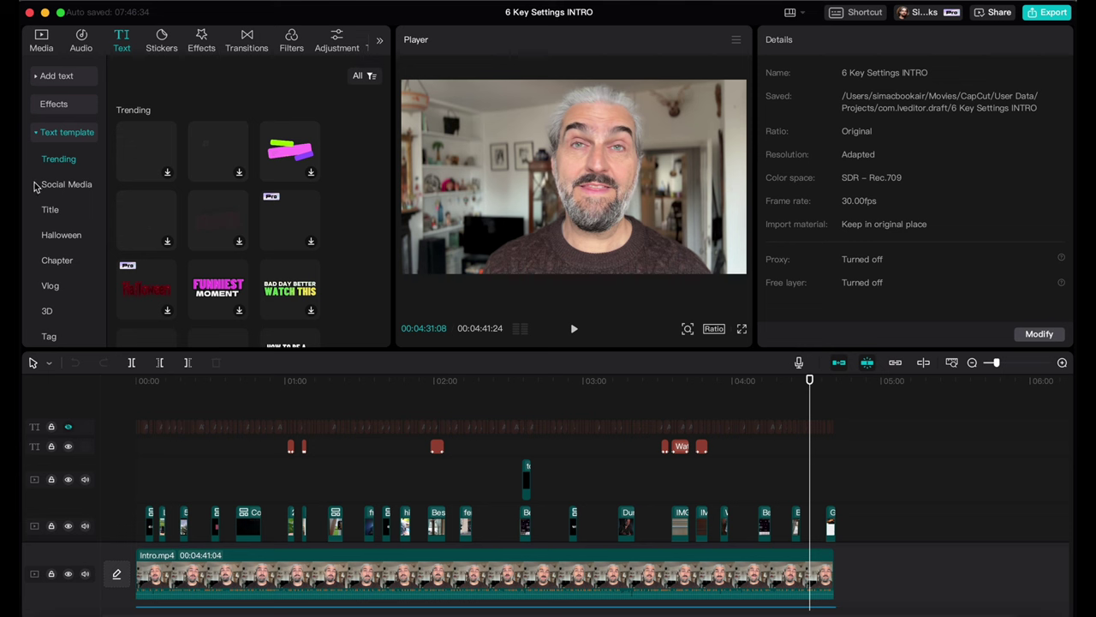
scroll(142, 201, down, 2)
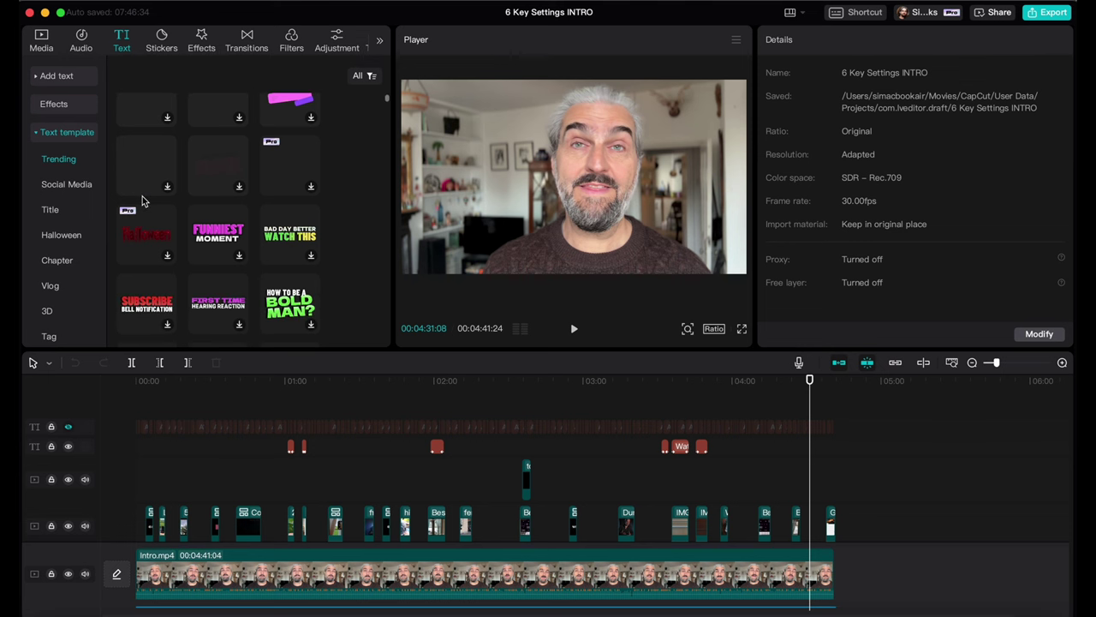
scroll(167, 208, down, 10)
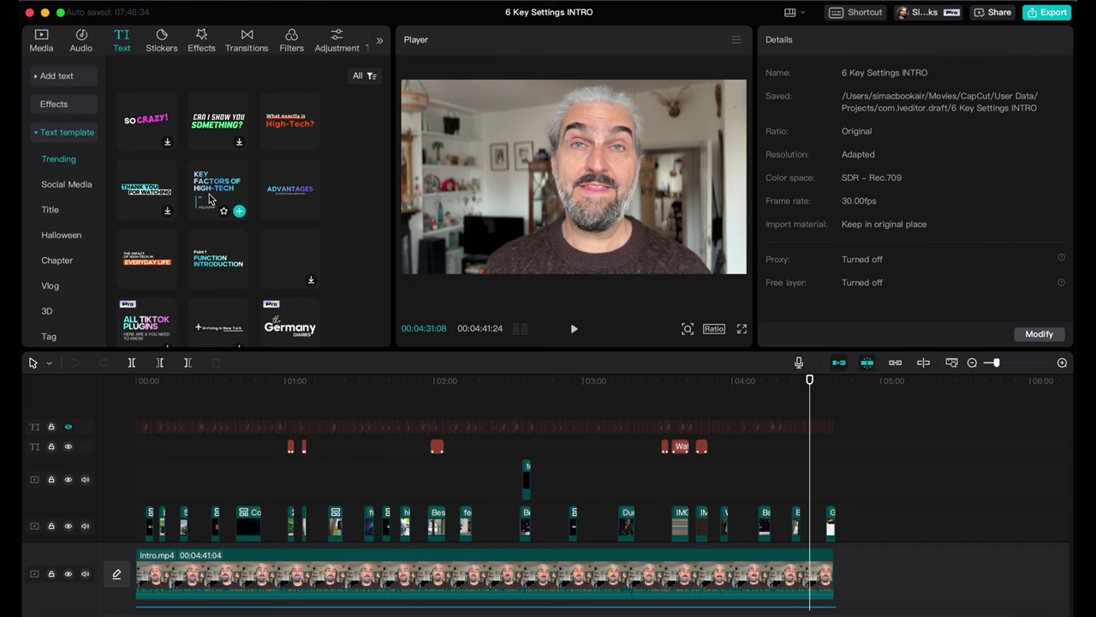
scroll(274, 208, down, 2)
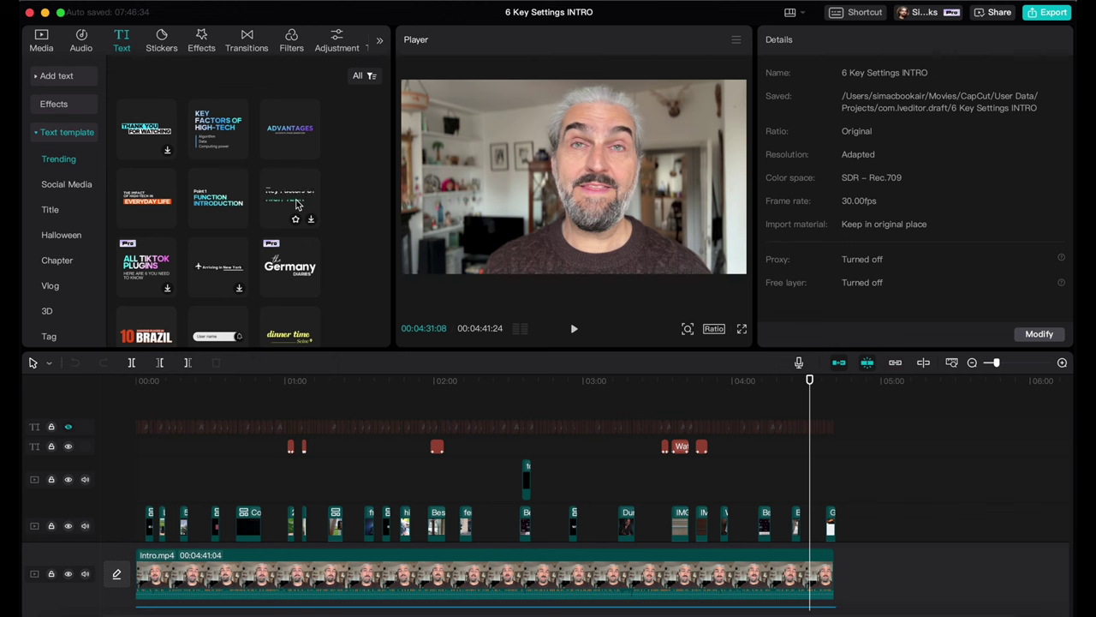
scroll(297, 203, down, 3)
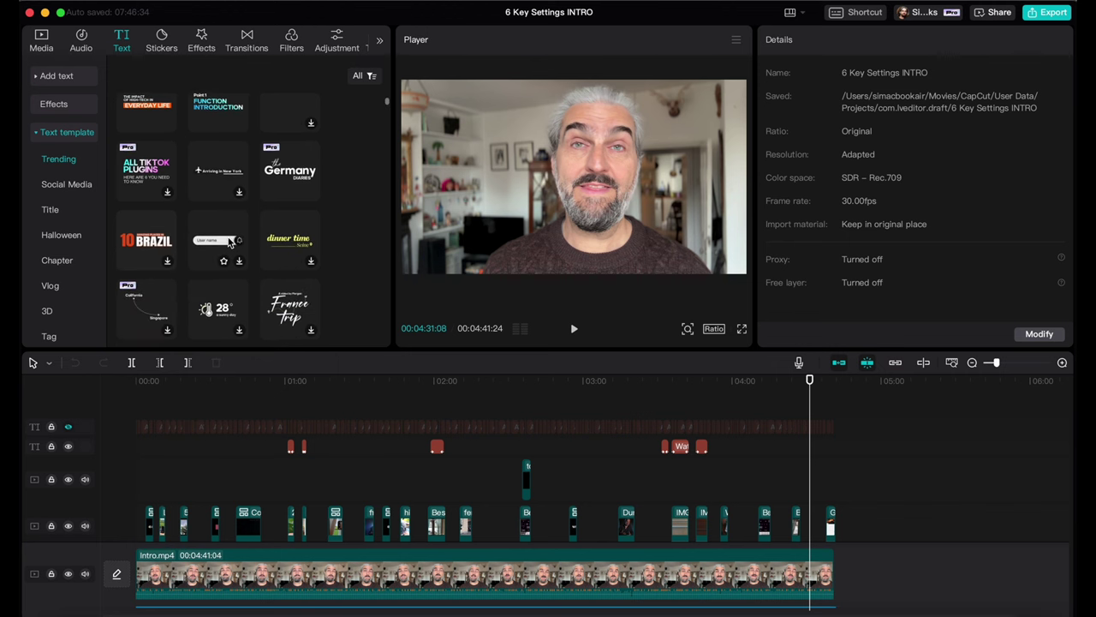
scroll(152, 241, down, 8)
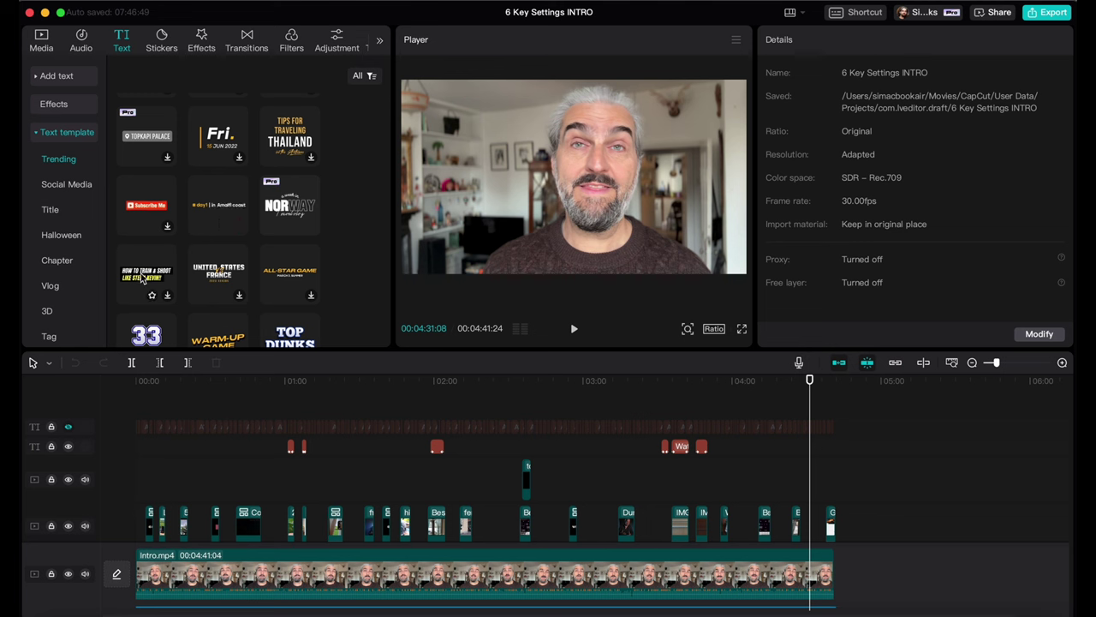
scroll(137, 282, down, 2)
scroll(65, 213, down, 5)
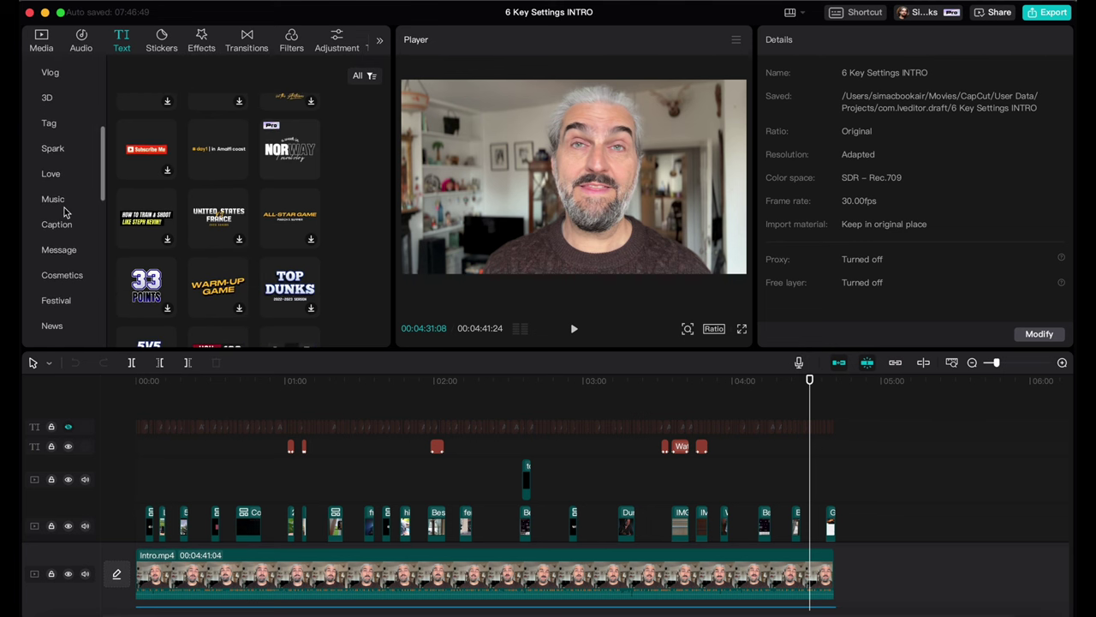
- Add the Technology text template "THE EFFECT OF HIGH-TECH / Point 2" at 00:04:31:08 on the timeline
scroll(64, 212, down, 6)
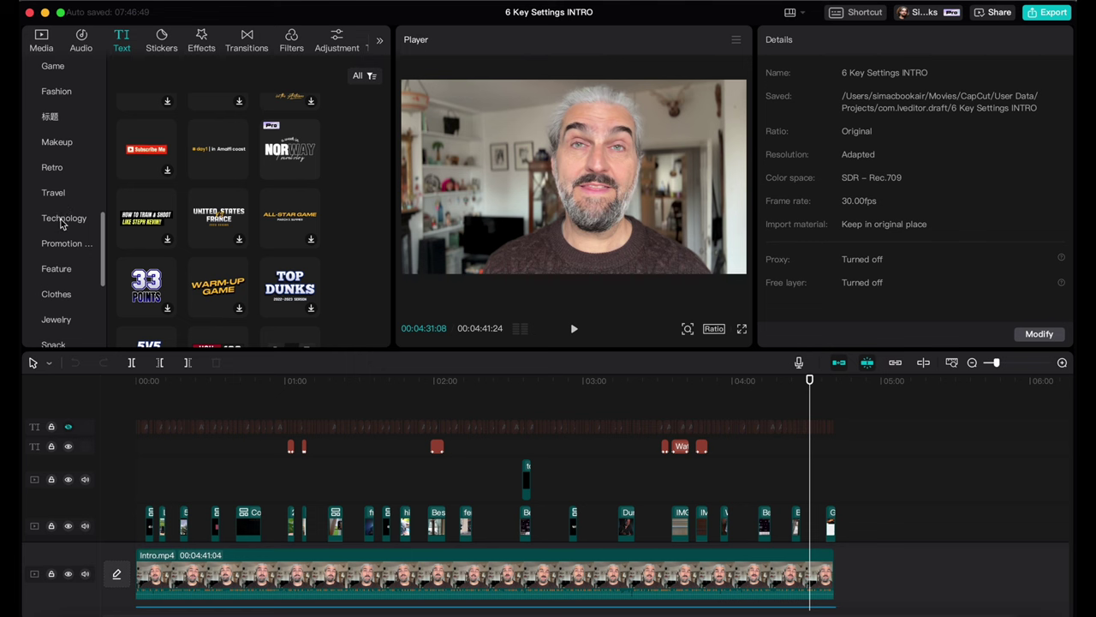
click(63, 220)
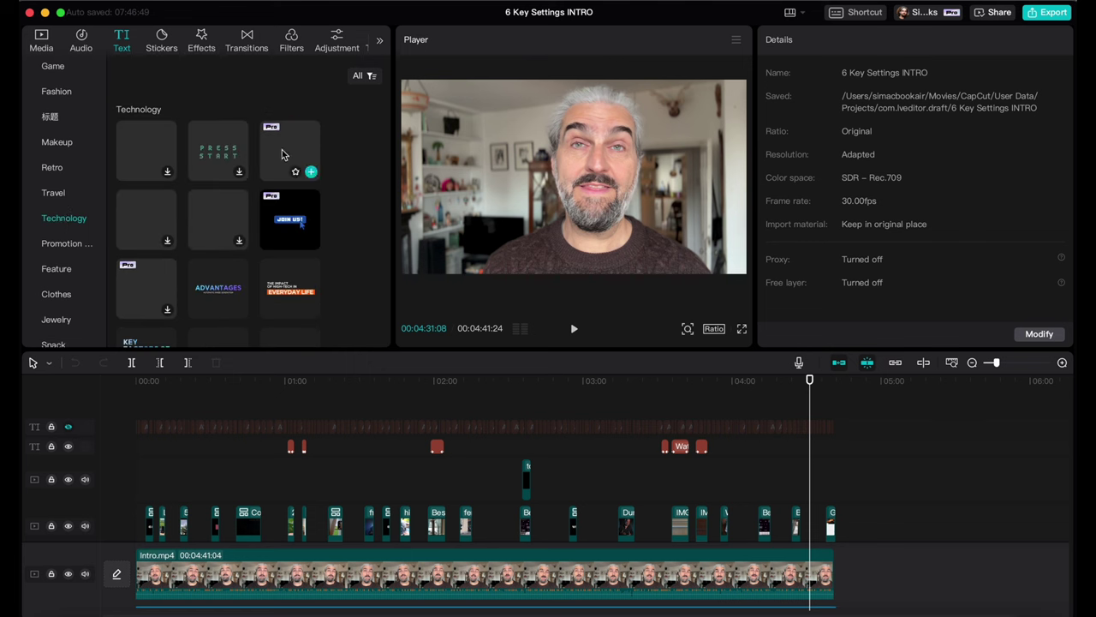
click(308, 168)
drag(1004, 365, 1018, 364)
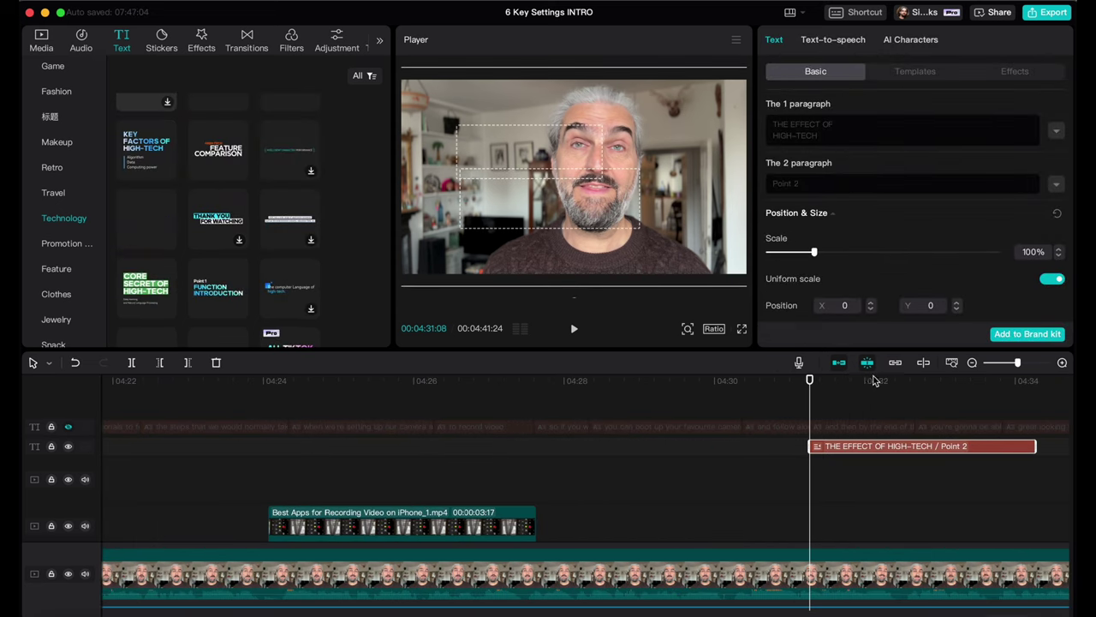
- Change the template's second paragraph to "Next up..." and its first paragraph to "Resolution & Bitrate"
click(870, 383)
click(829, 136)
key(Tab)
text(Next up...)
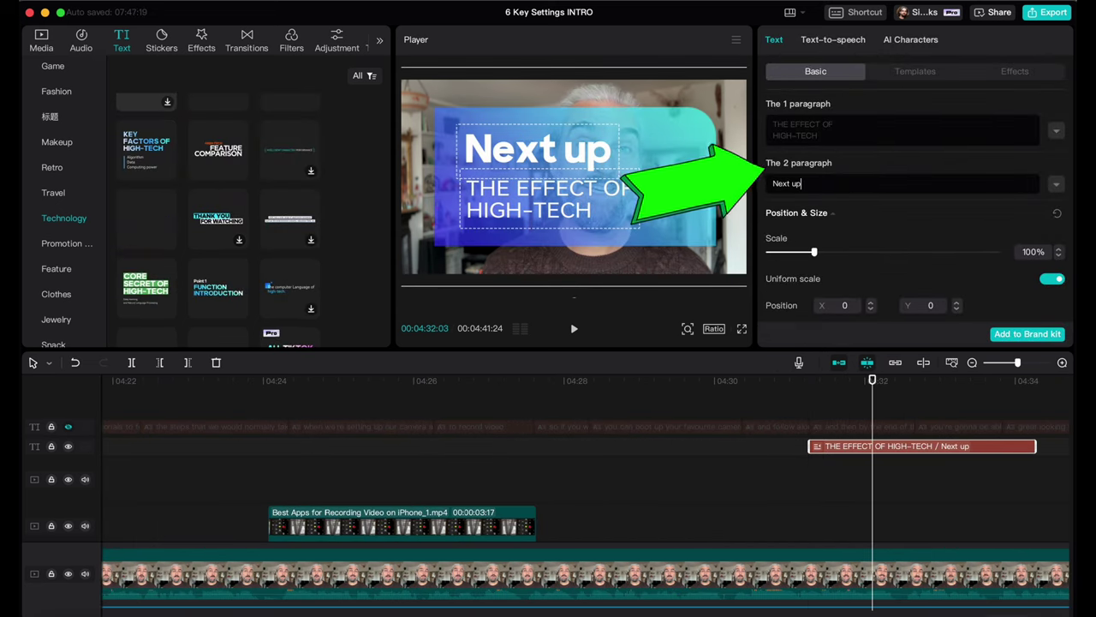
click(832, 136)
text(Resolution)
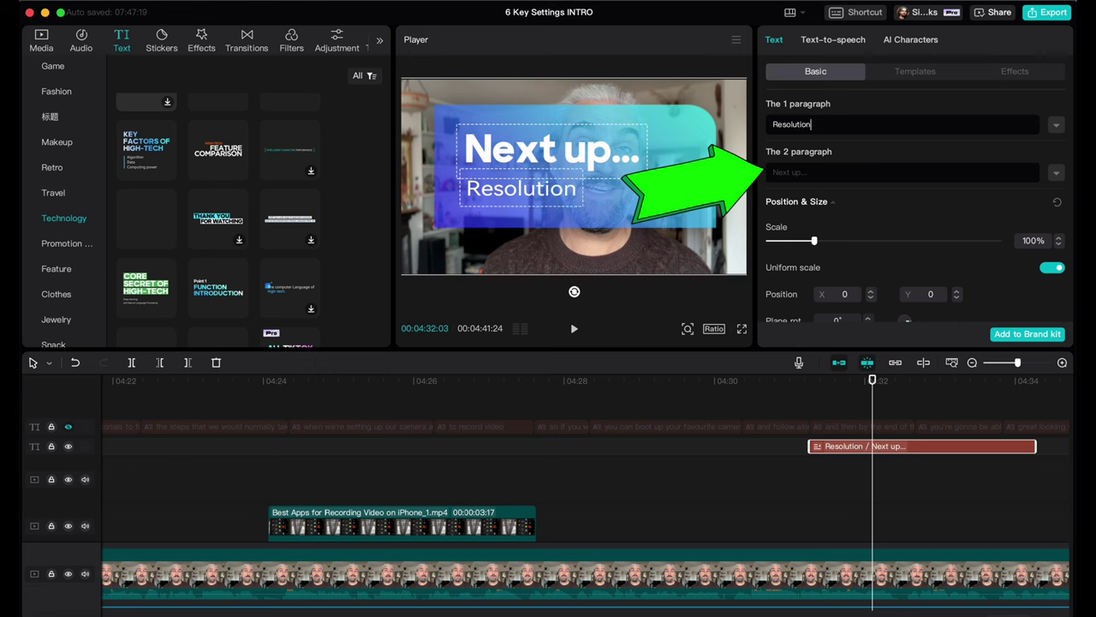
text( & Bitrate)
- Scale the "Next up..." template to 41% and place it in the lower-left corner of the video frame
drag(814, 240, 787, 245)
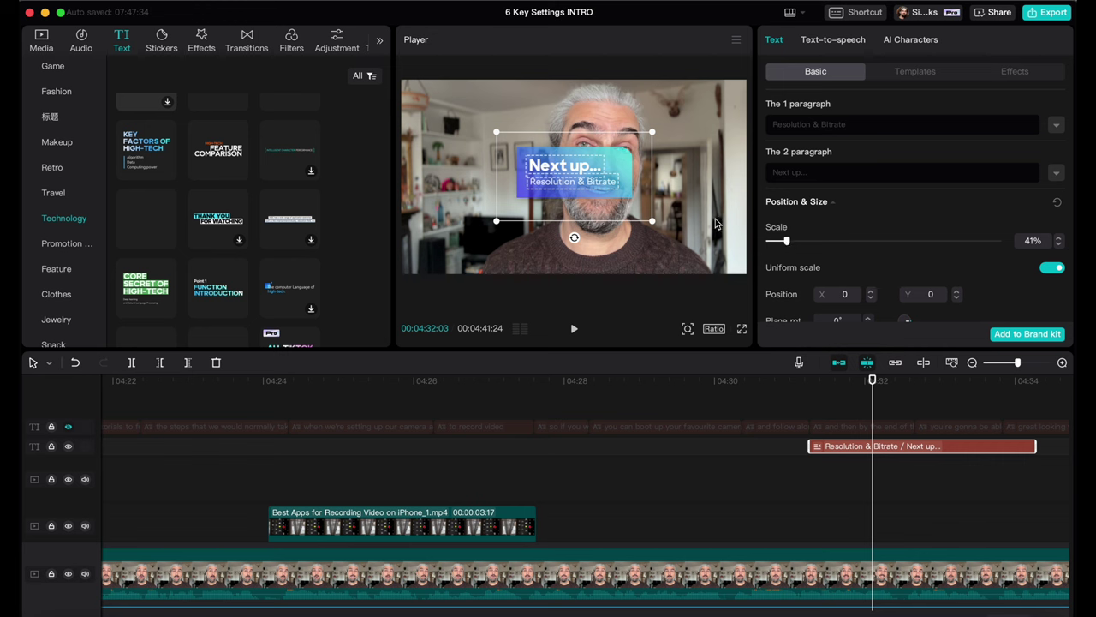
drag(636, 210, 522, 287)
scroll(917, 292, down, 1)
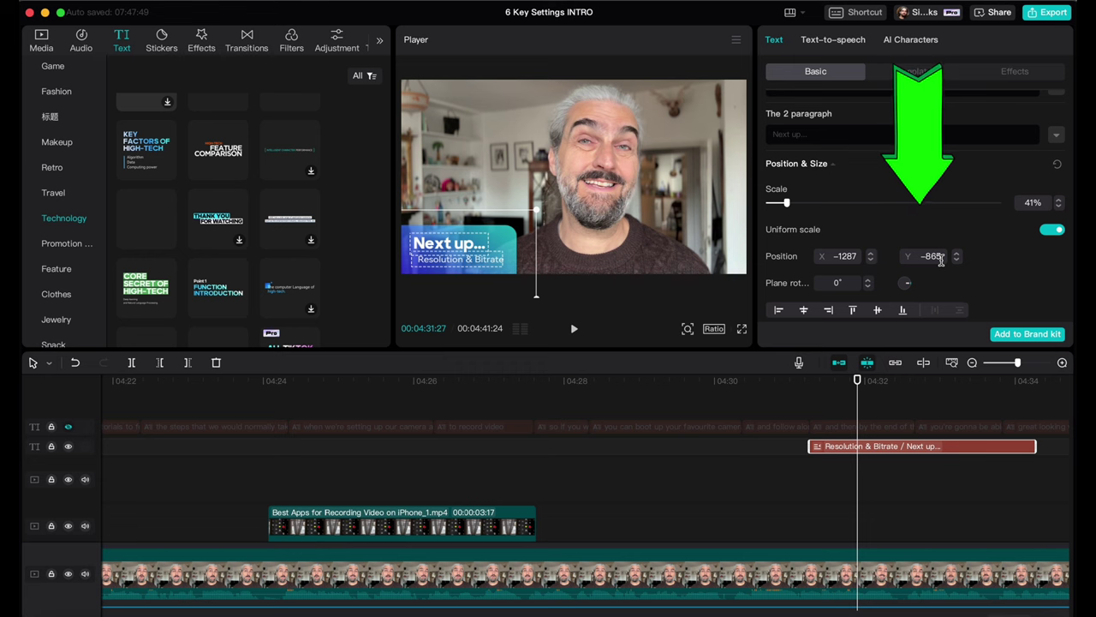
- Try tilting the template in mid-frame, and return it level to the frame's lower-left corner at 43% scale, X -1247, Y -833
drag(917, 291, 649, 266)
drag(480, 244, 533, 224)
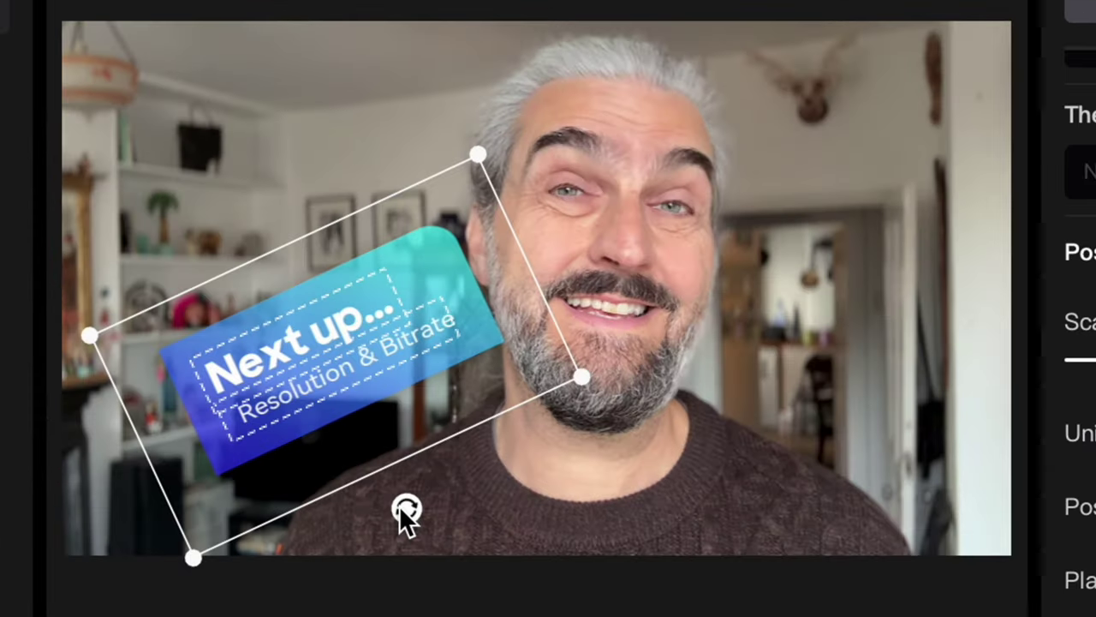
drag(411, 514, 496, 473)
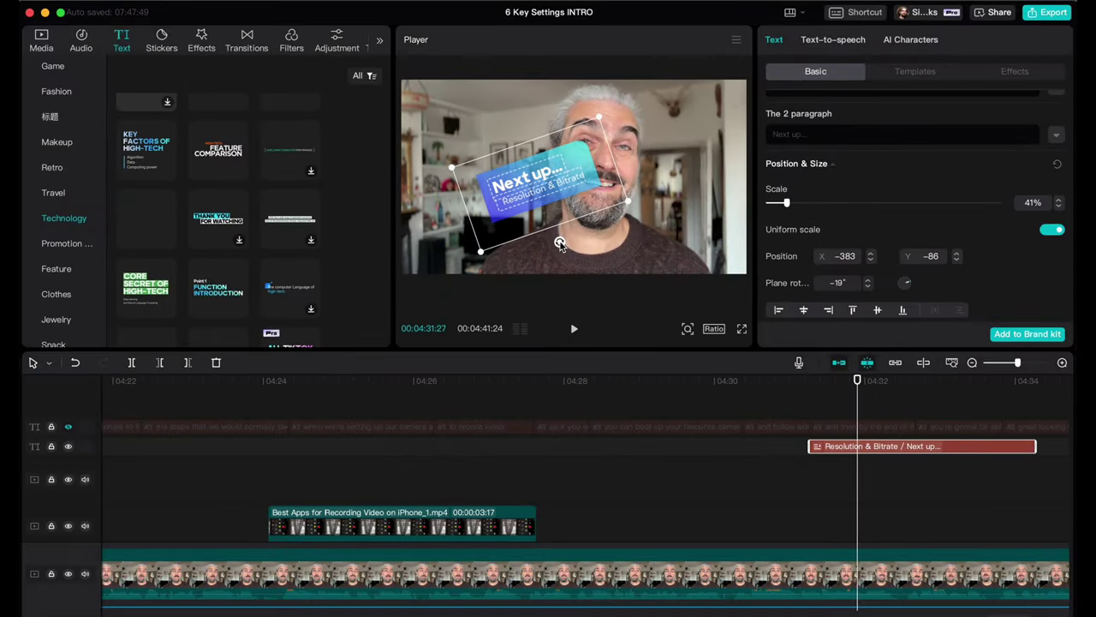
drag(560, 244, 491, 288)
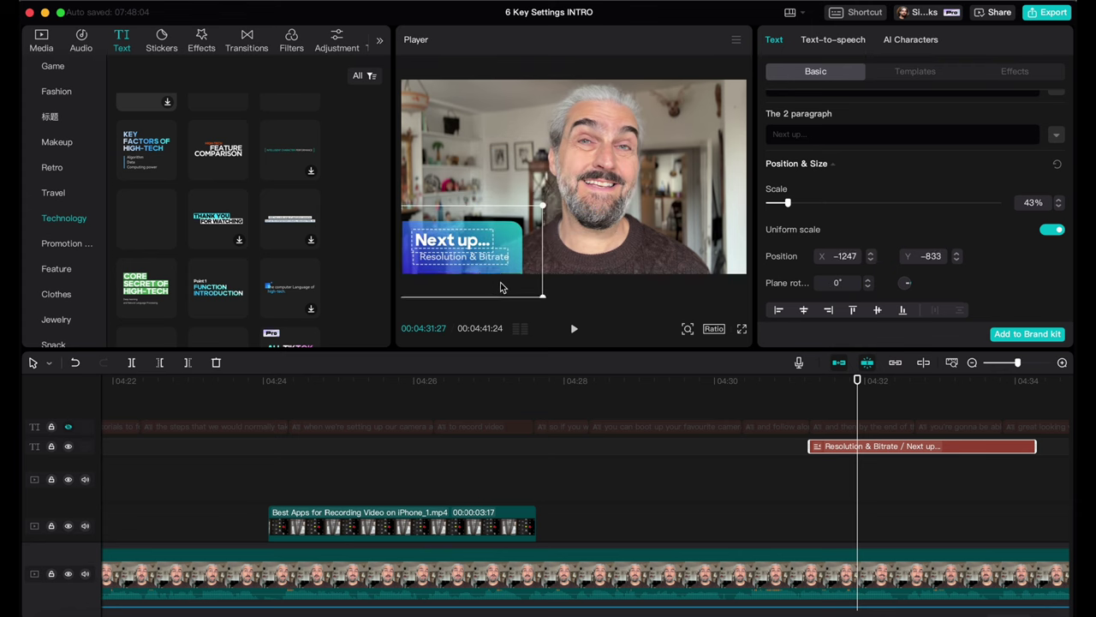
- Play back the "Resolution & Bitrate" title from its start to check its animation
click(815, 478)
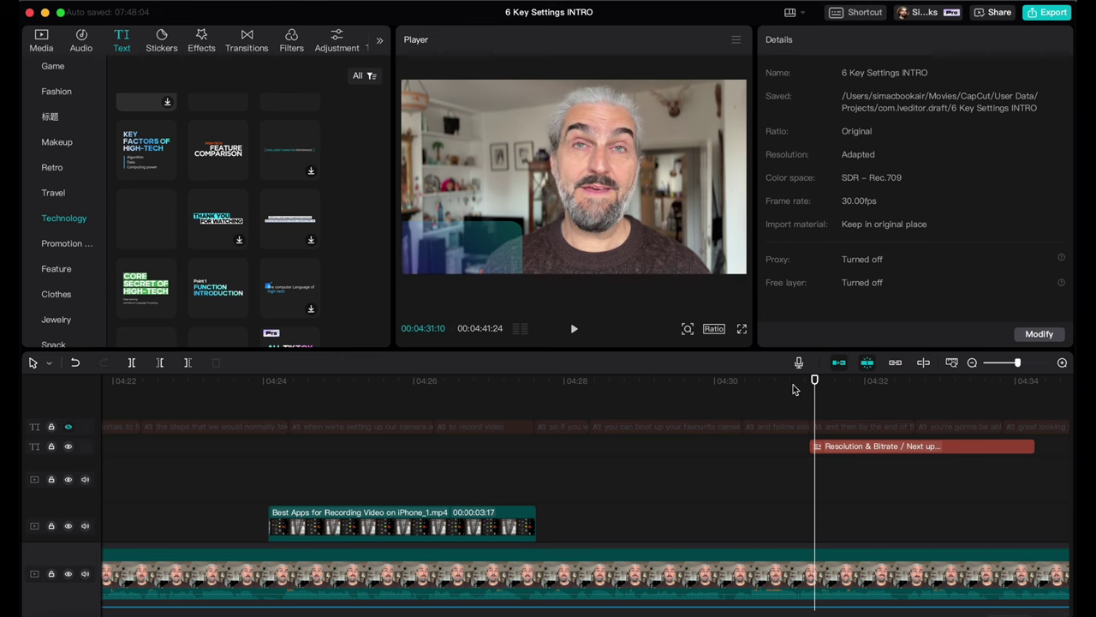
key(space)
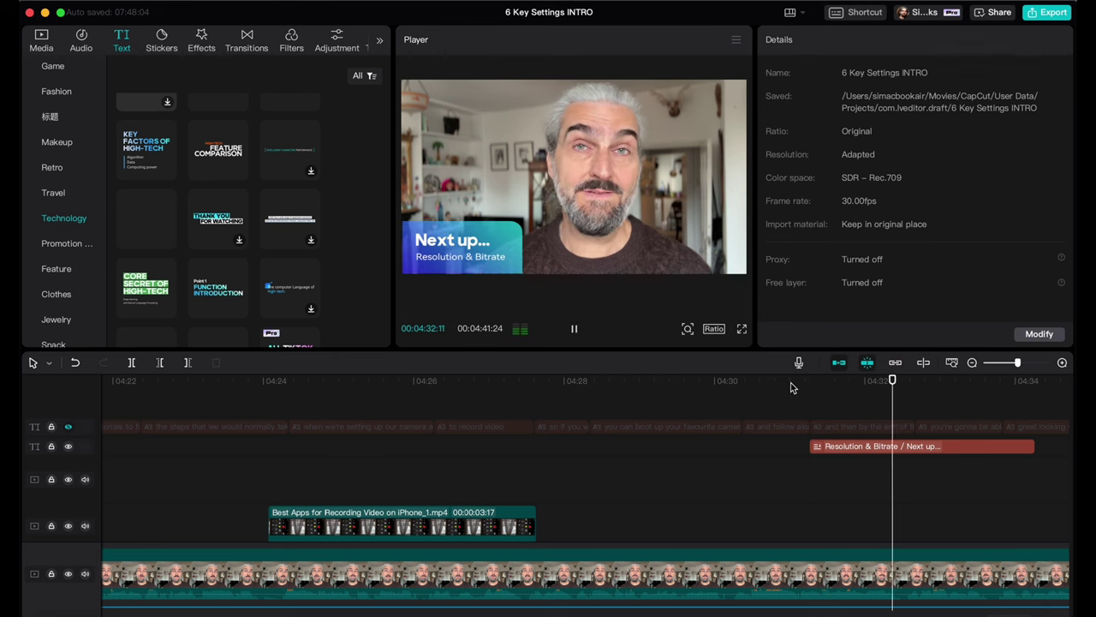
key(space)
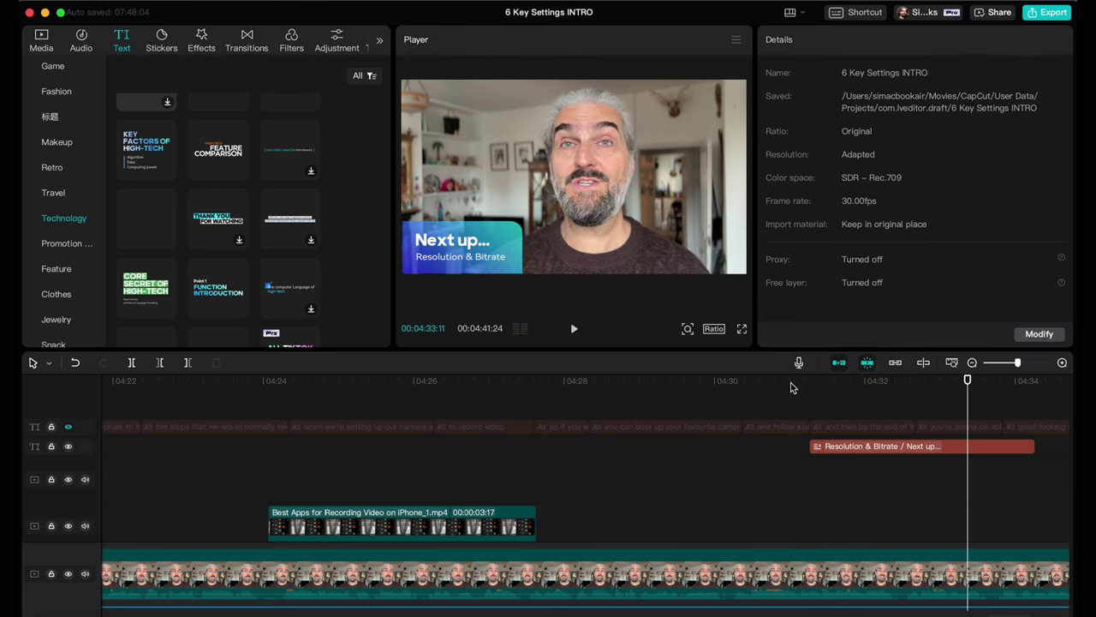
- Examine further Technology text templates and the Promotion Price category
click(757, 463)
scroll(167, 193, down, 5)
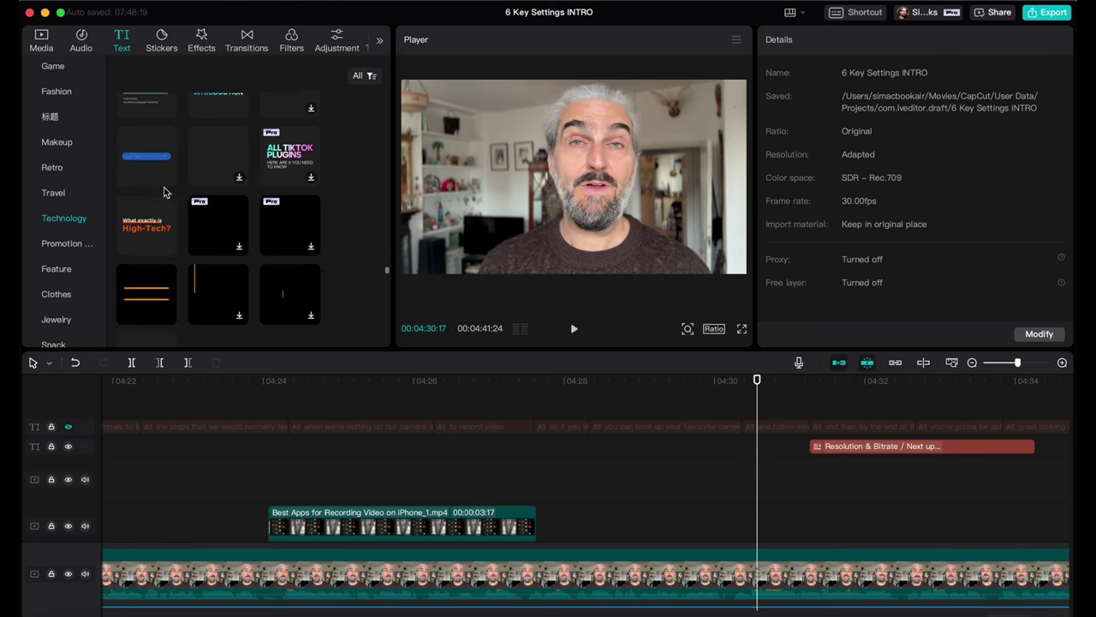
click(63, 245)
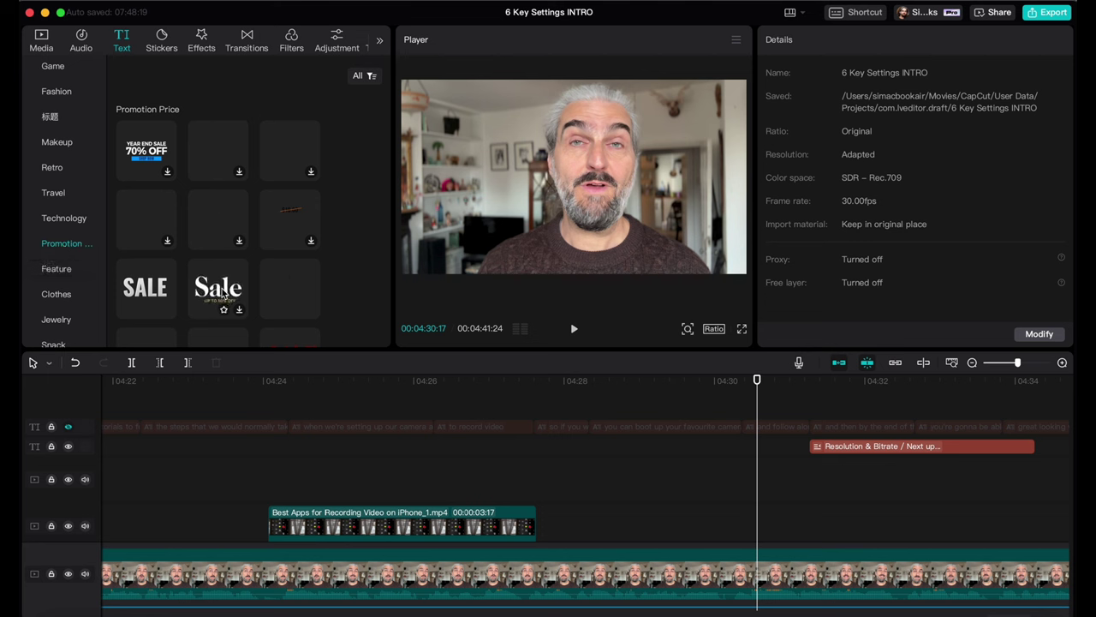
scroll(223, 291, down, 3)
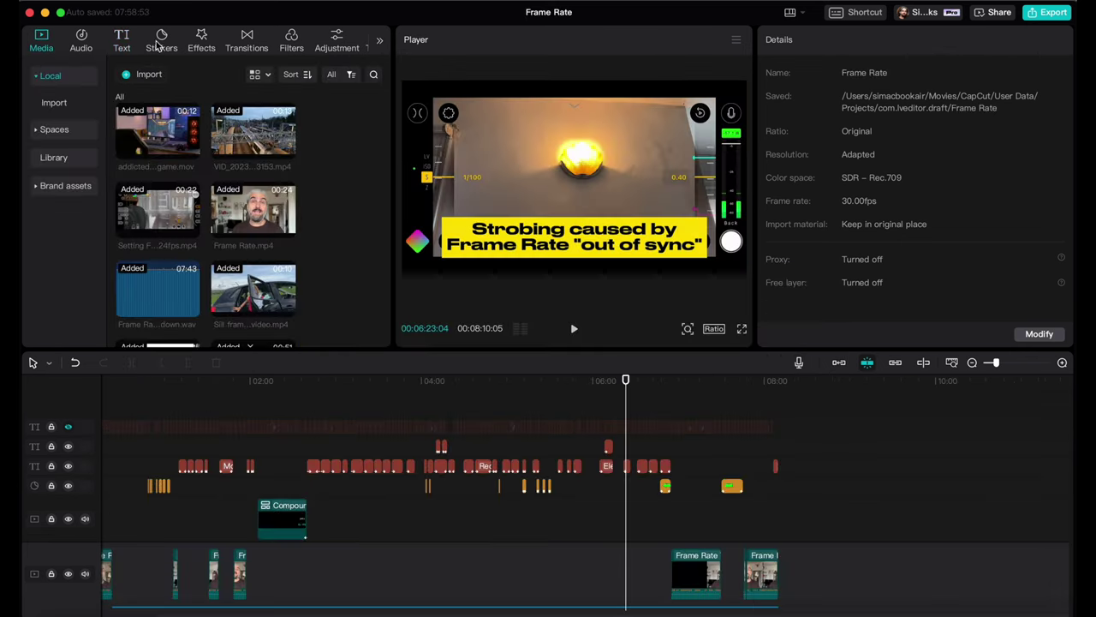
- Browse the Trending stickers in the Frame Rate project
click(159, 38)
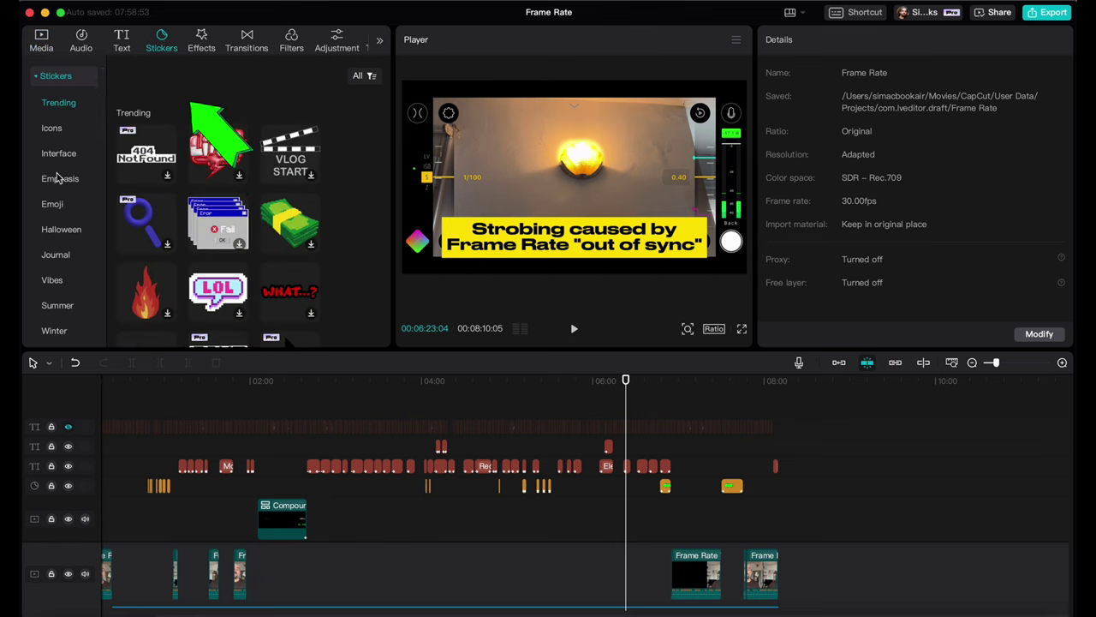
scroll(56, 178, down, 1)
scroll(239, 177, down, 5)
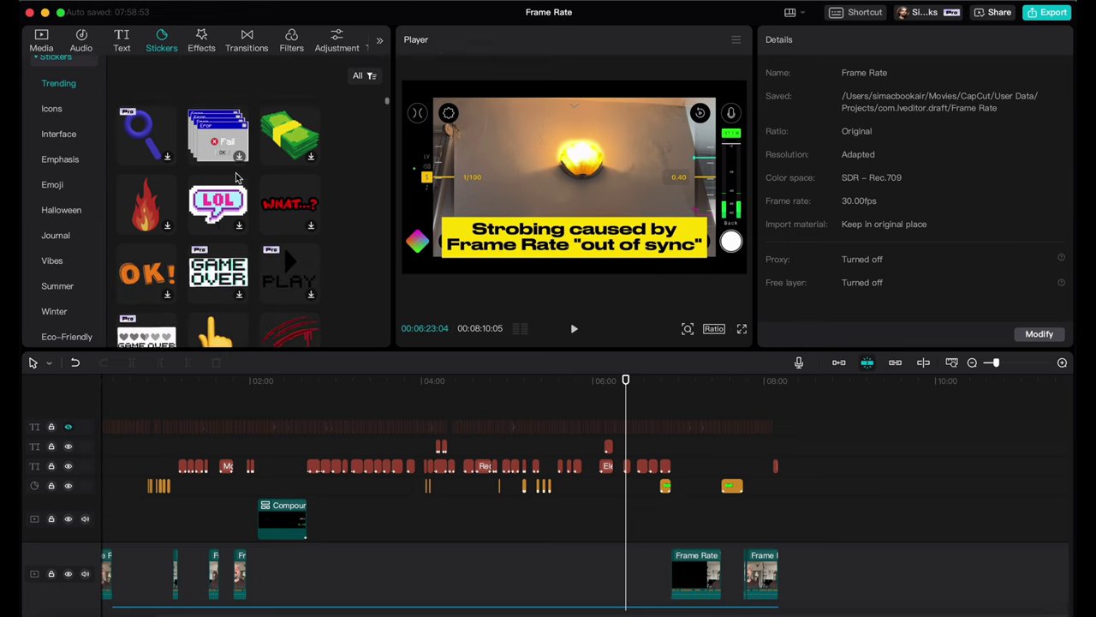
scroll(239, 177, down, 2)
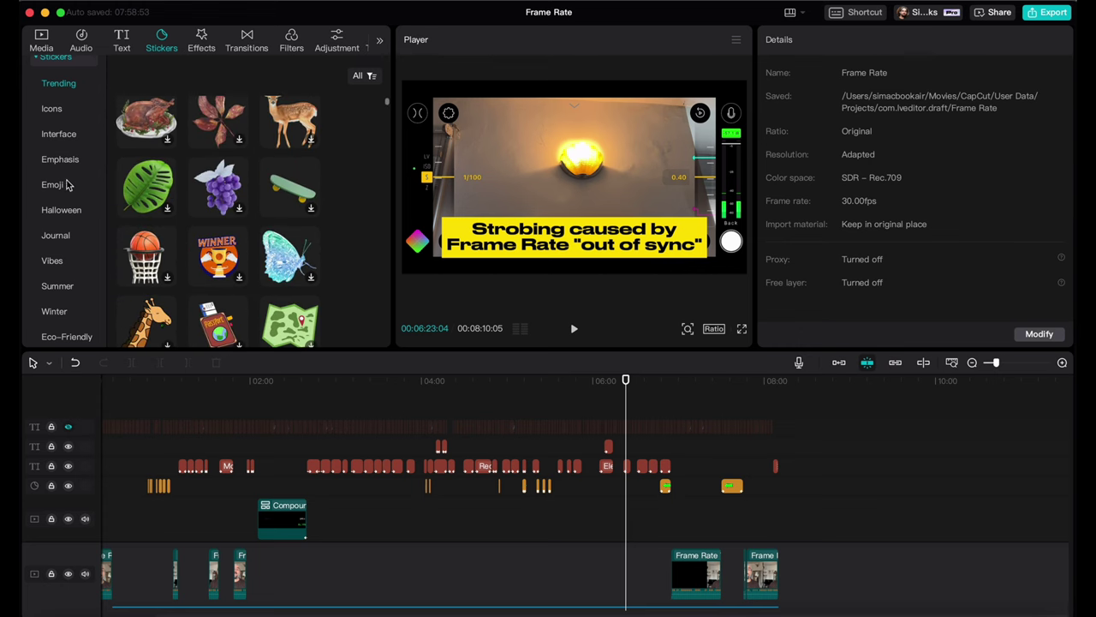
- Look through the Interface stickers and add the first red hand-drawn circle at 00:06:23:04 on the timeline
scroll(66, 171, down, 2)
click(59, 101)
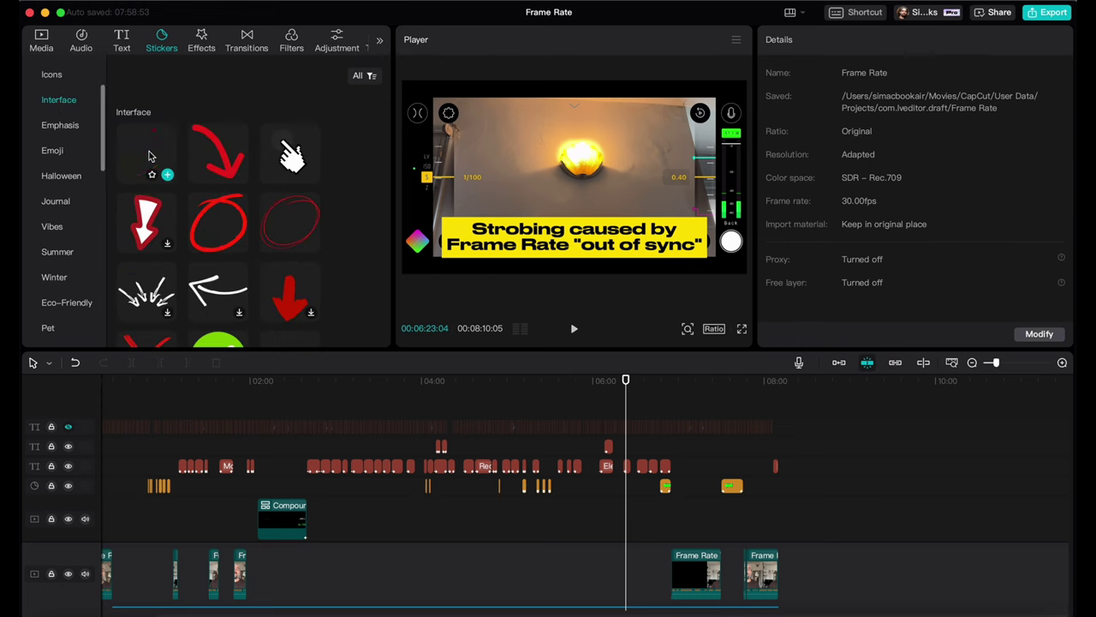
scroll(222, 167, down, 5)
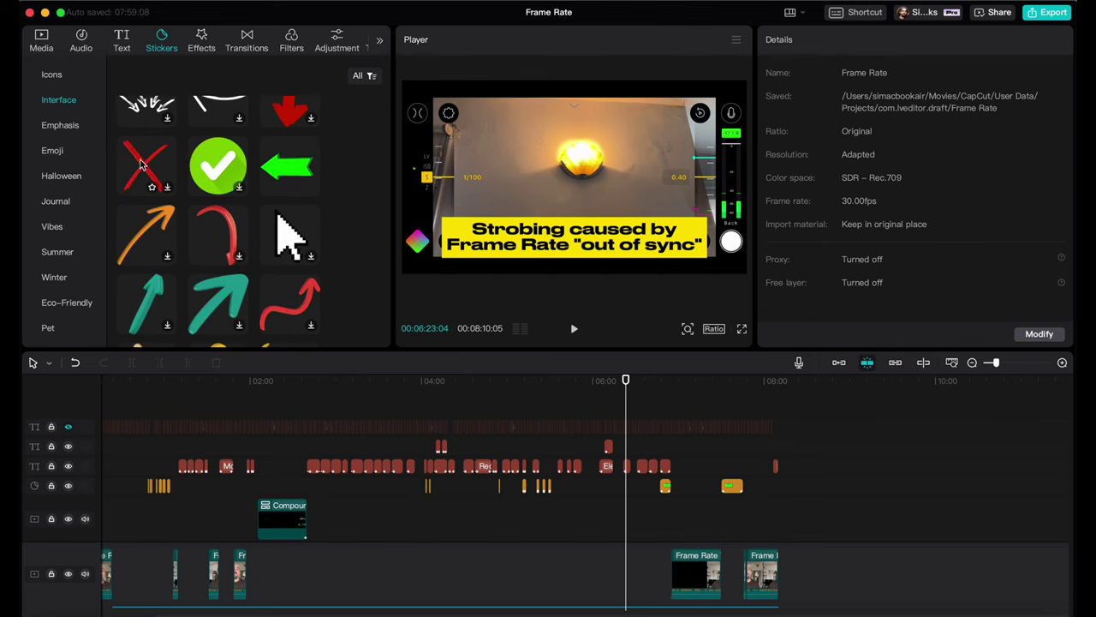
scroll(141, 165, up, 4)
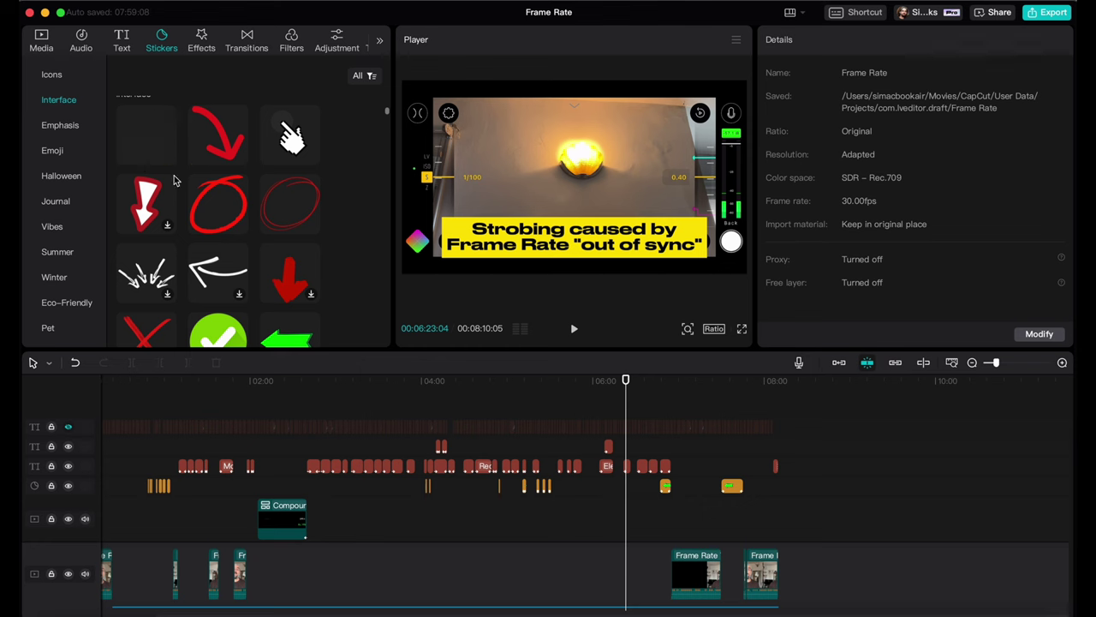
scroll(175, 181, down, 5)
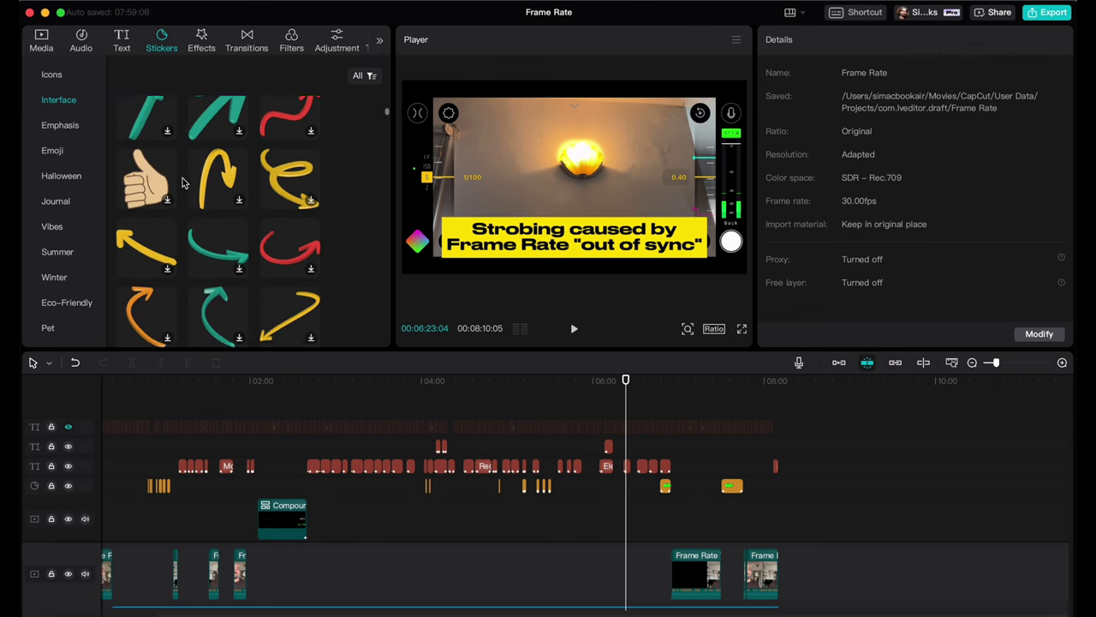
scroll(181, 183, down, 8)
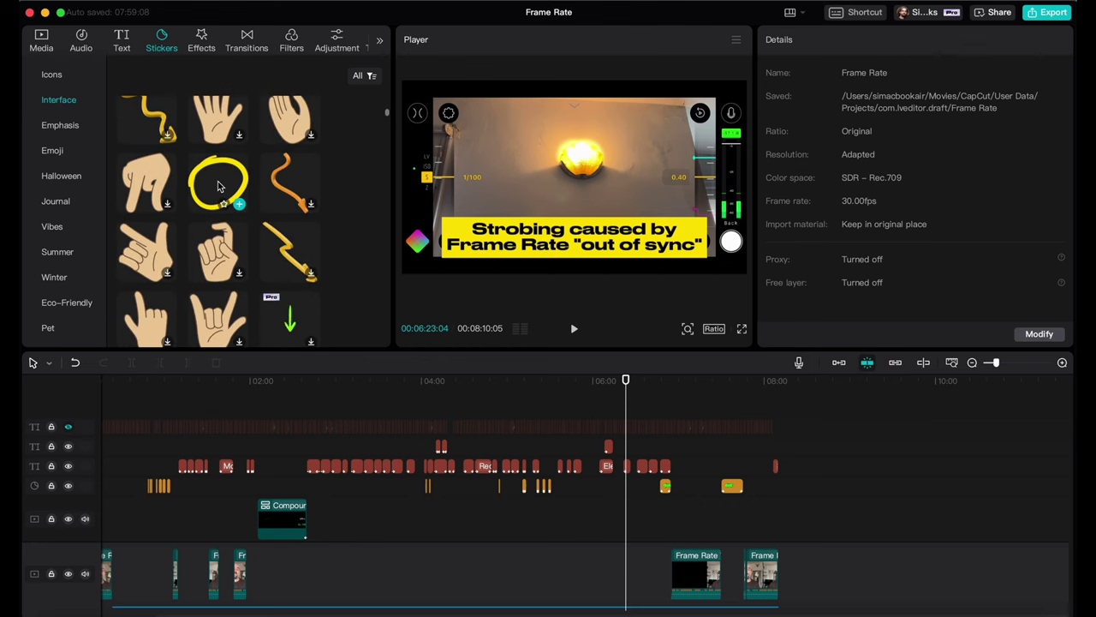
scroll(217, 185, down, 5)
scroll(218, 185, up, 3)
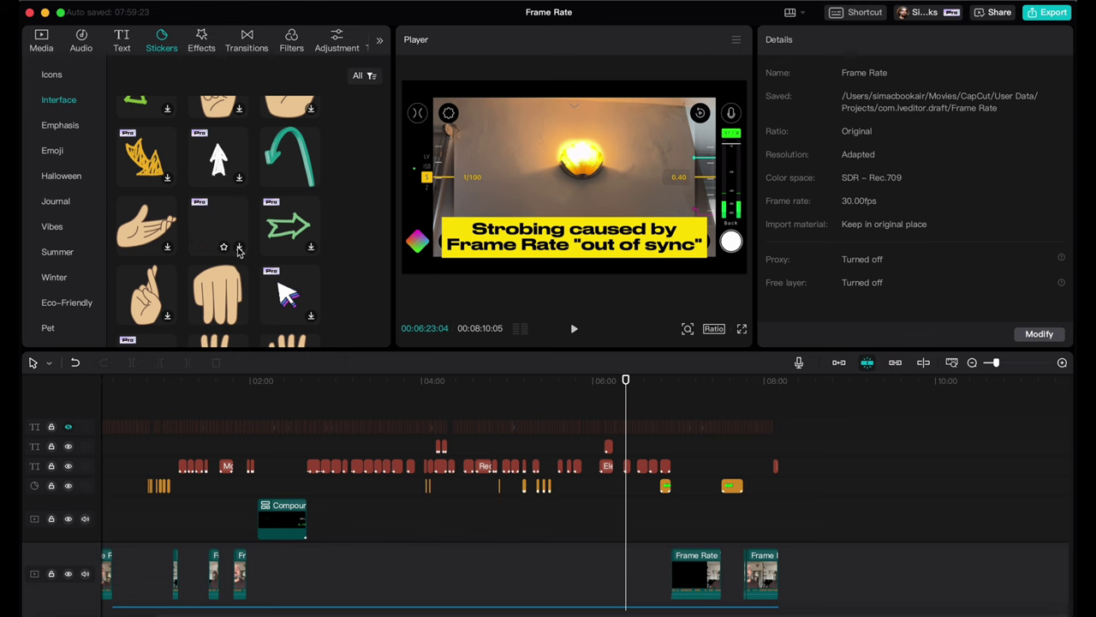
scroll(231, 231, up, 10)
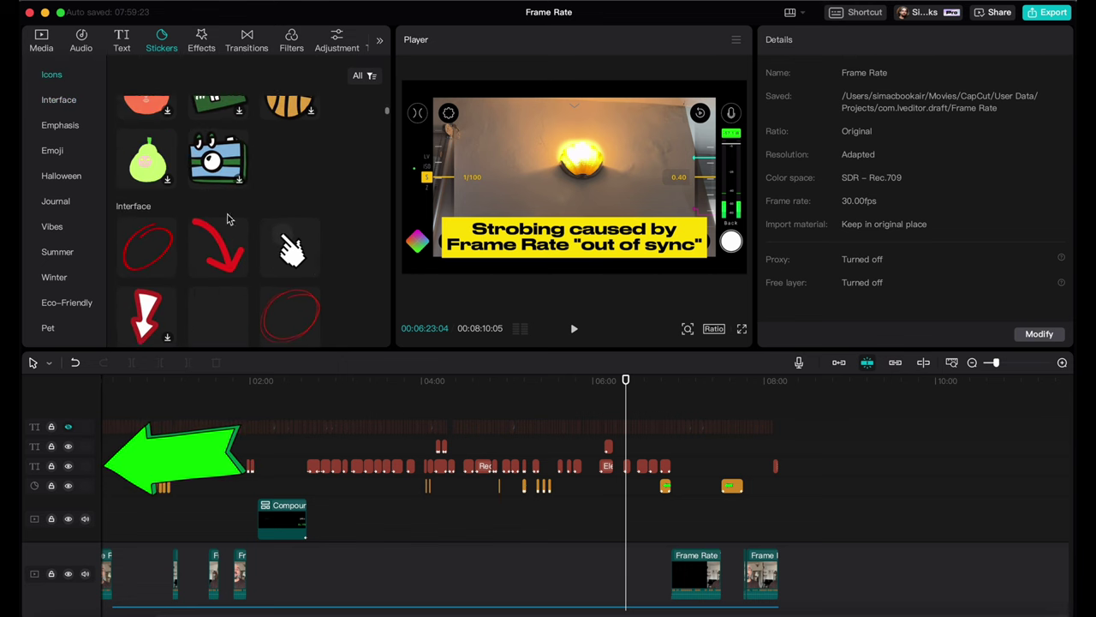
click(166, 267)
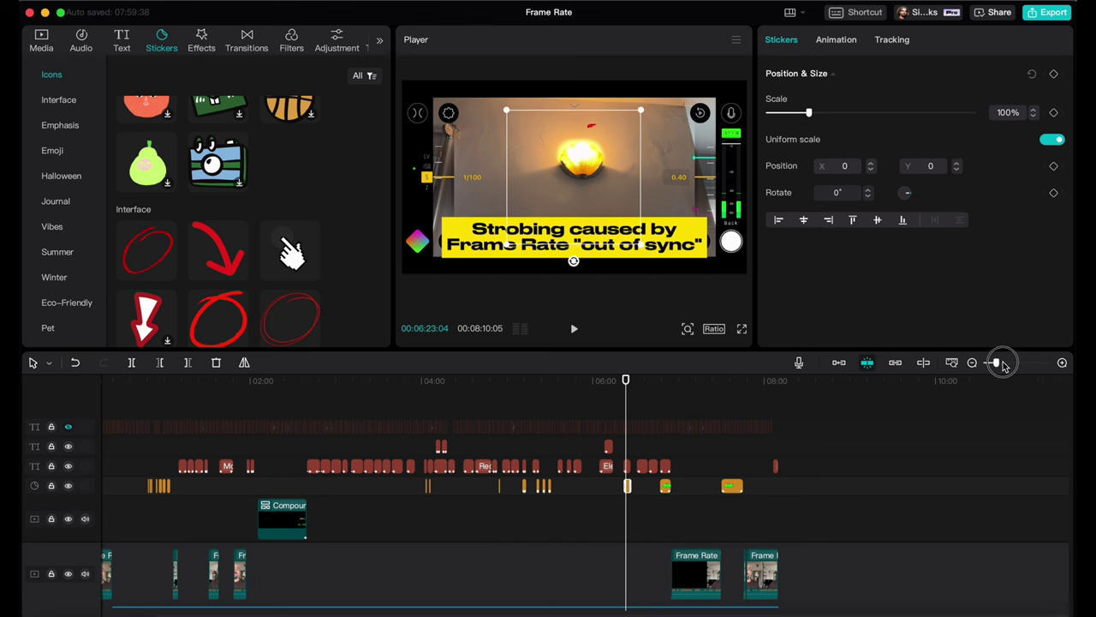
- Fit the red circle sticker around the glowing light by scaling it to 86%, placing it at X 94, Y 149 and rotating it to -37°
drag(1004, 365, 1016, 364)
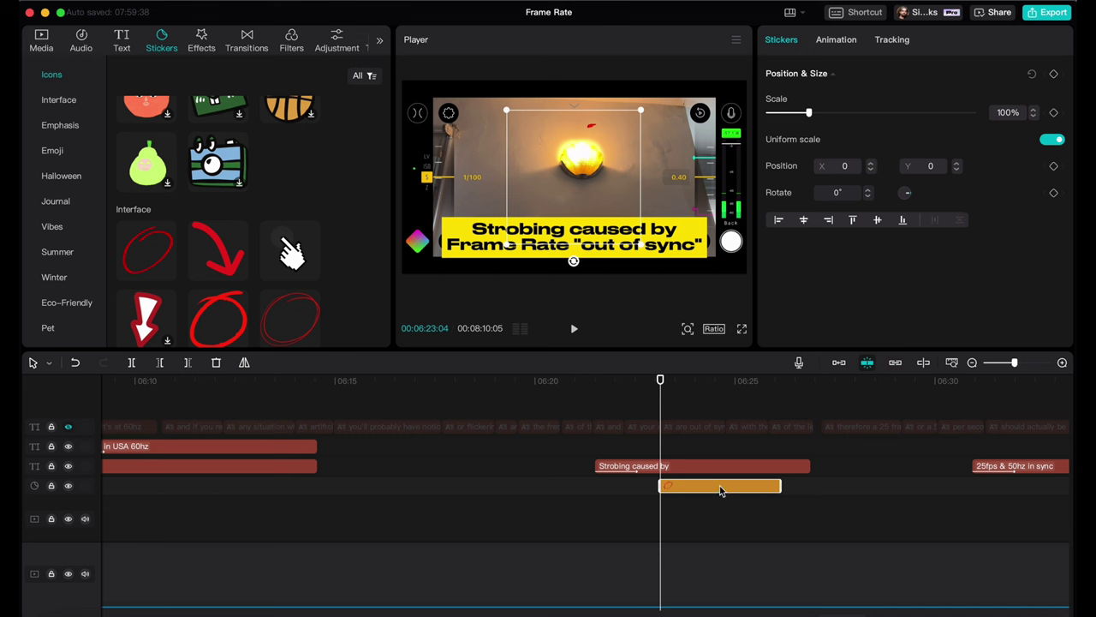
drag(662, 399, 692, 400)
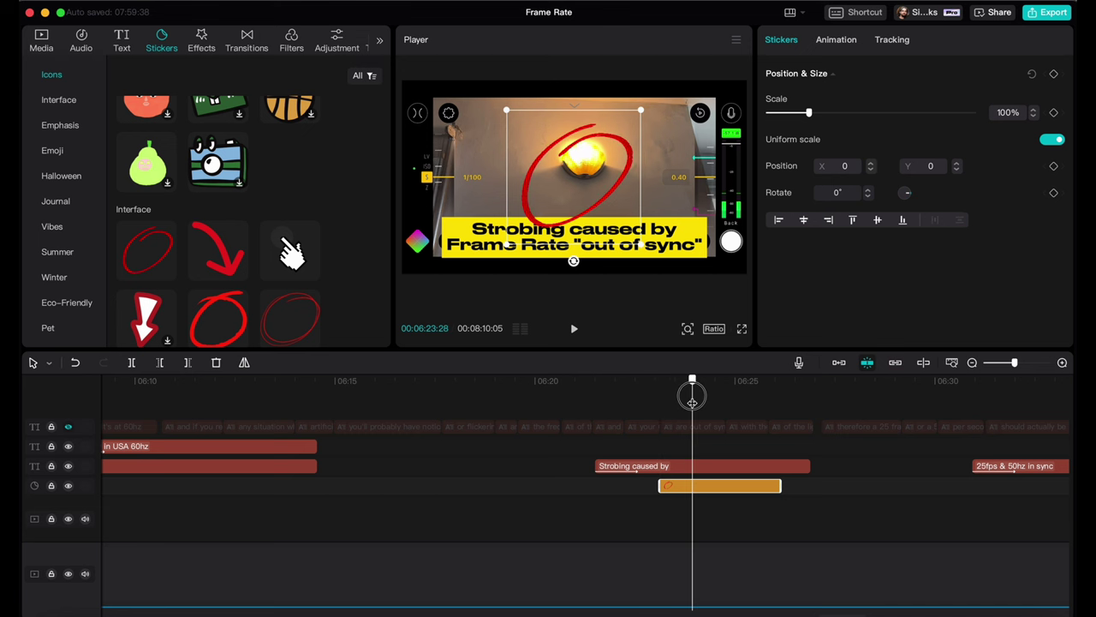
drag(643, 244, 585, 174)
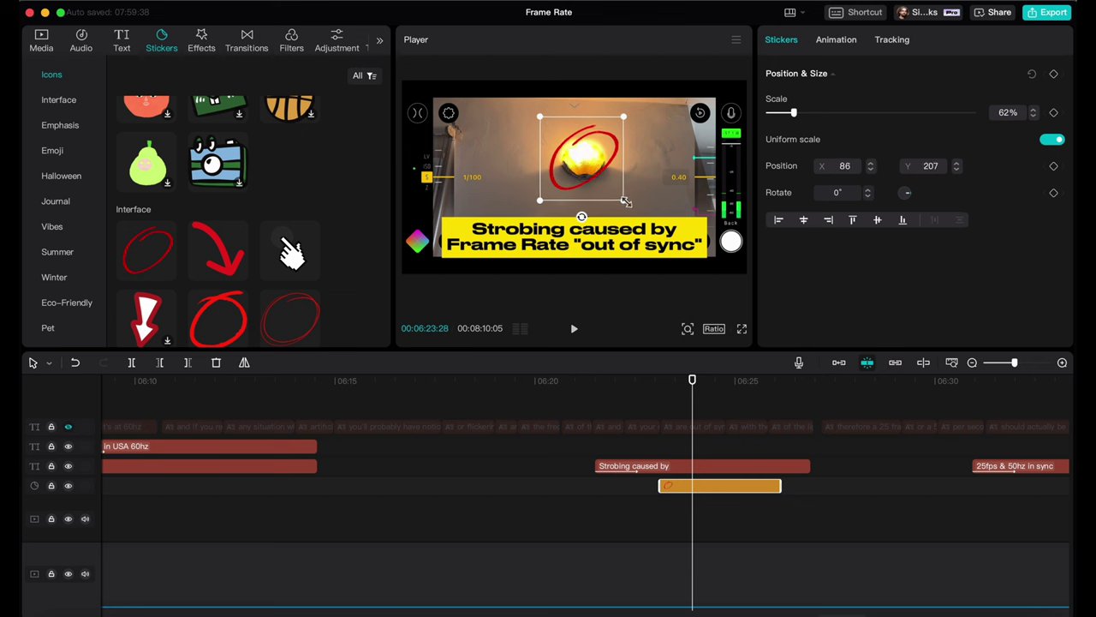
drag(629, 206, 639, 217)
drag(585, 242, 628, 181)
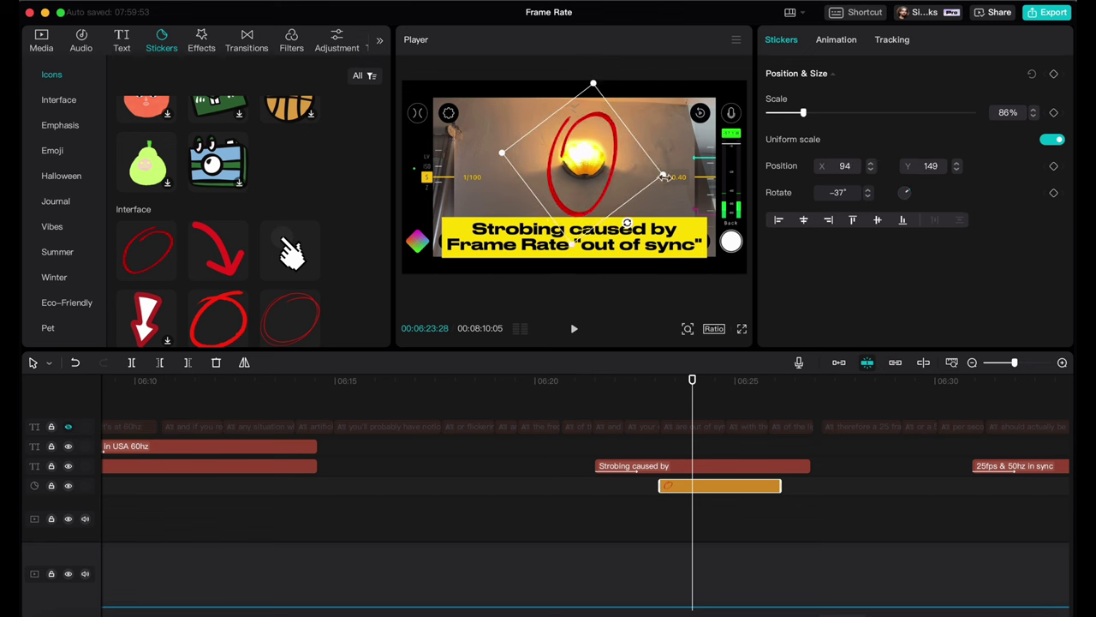
- Give the circle sticker the Bounce In entrance animation and the Wiper loop animation
click(838, 40)
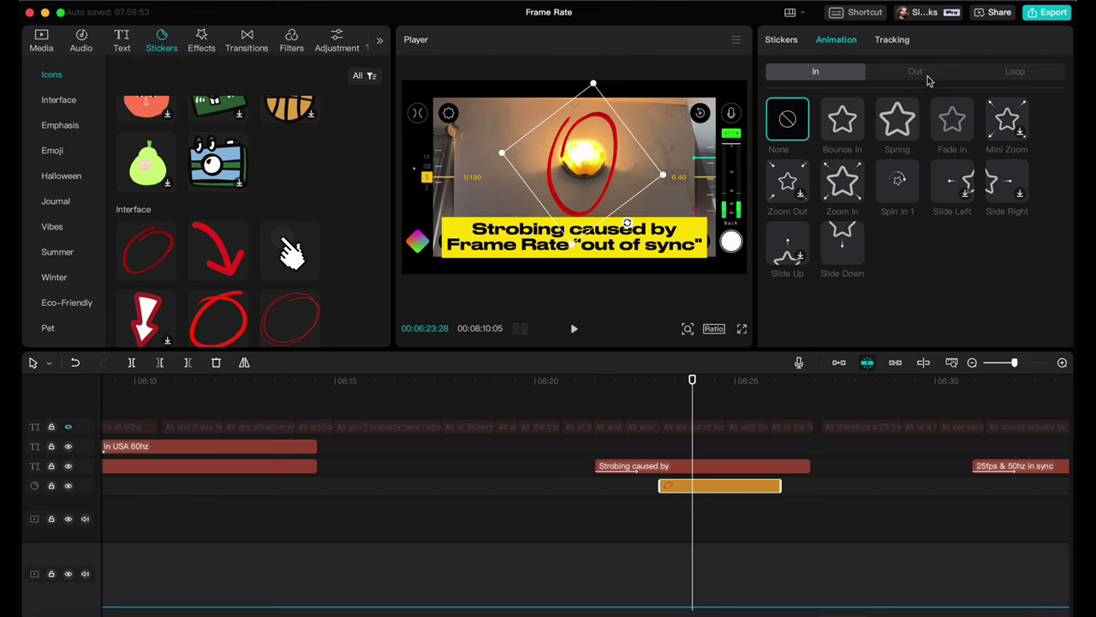
click(844, 123)
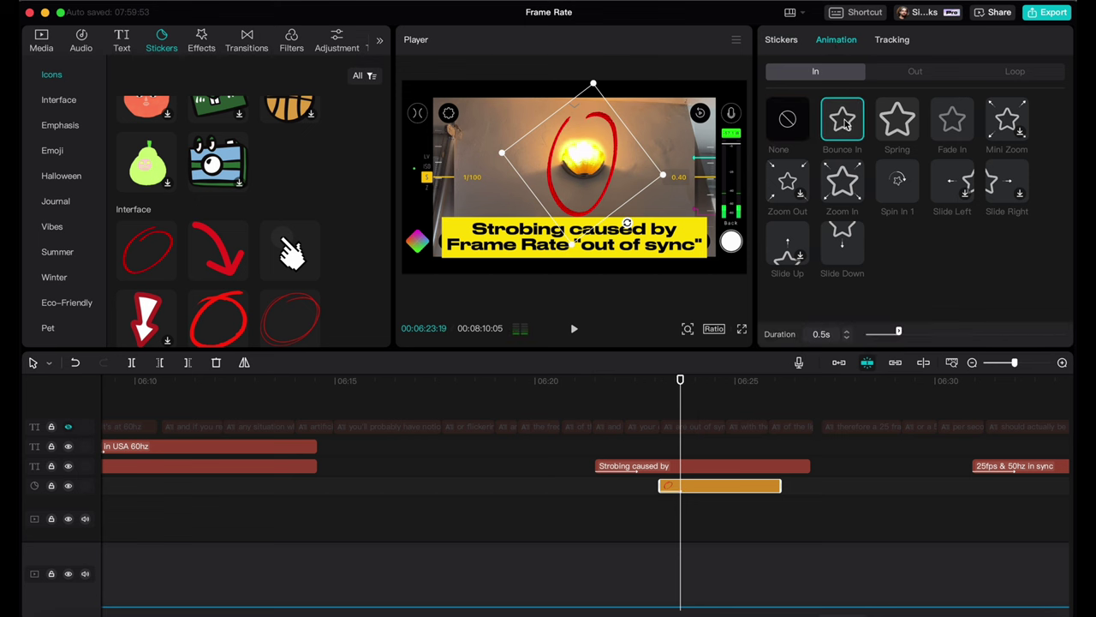
click(914, 73)
click(1015, 74)
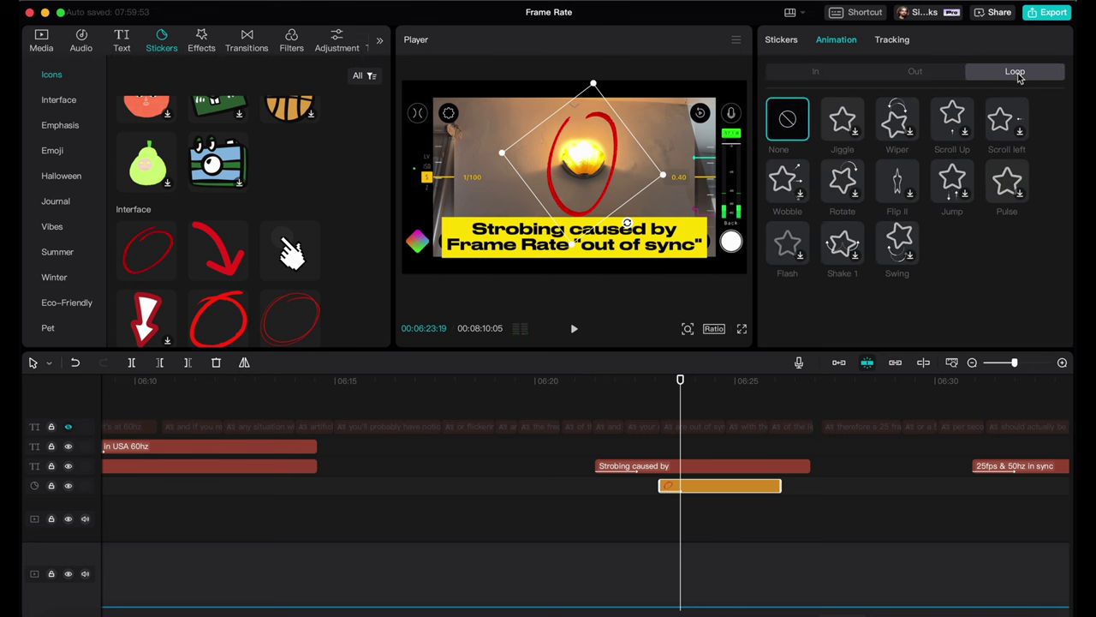
click(897, 120)
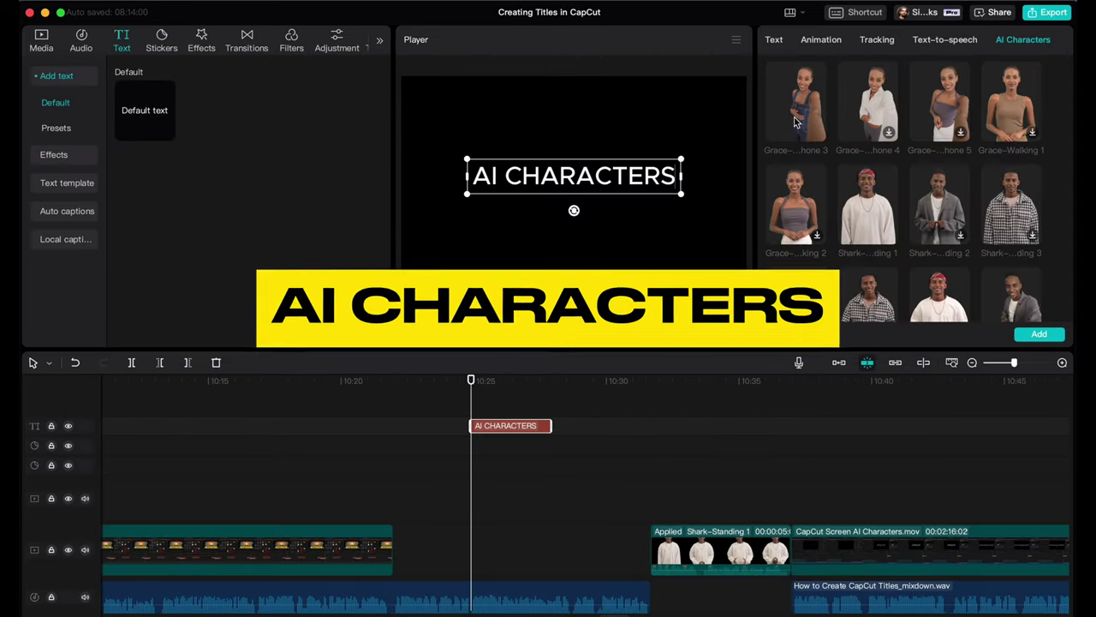
- Browse the AI characters for the "AI CHARACTERS" title and preview several, including Grace, Kai-Standing 2 and Aria-Sitting 2
click(799, 122)
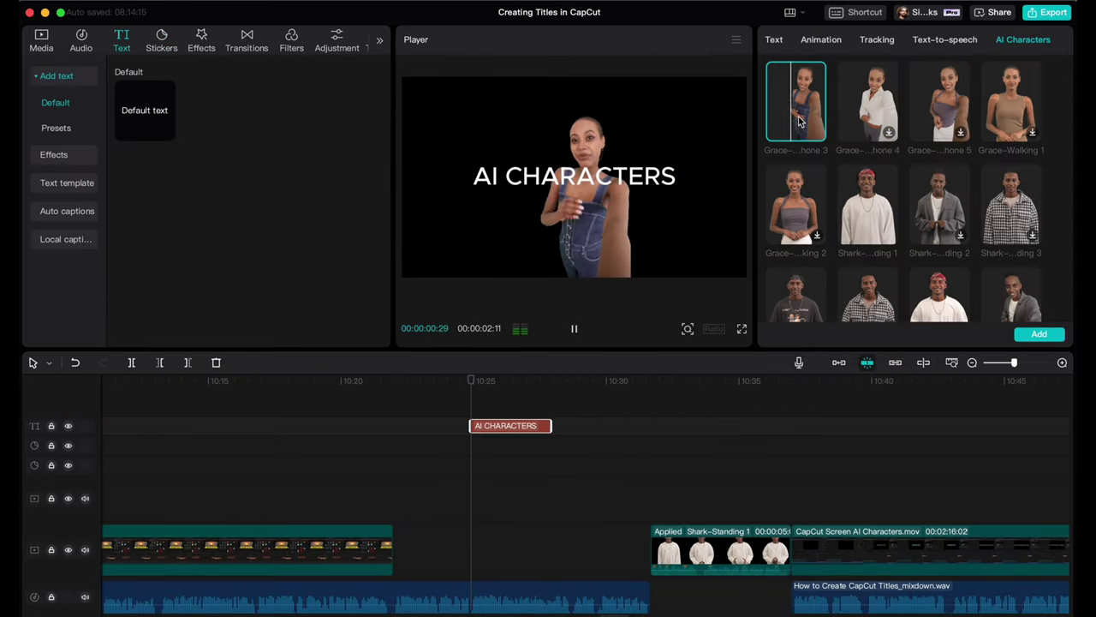
scroll(948, 160, down, 10)
click(948, 160)
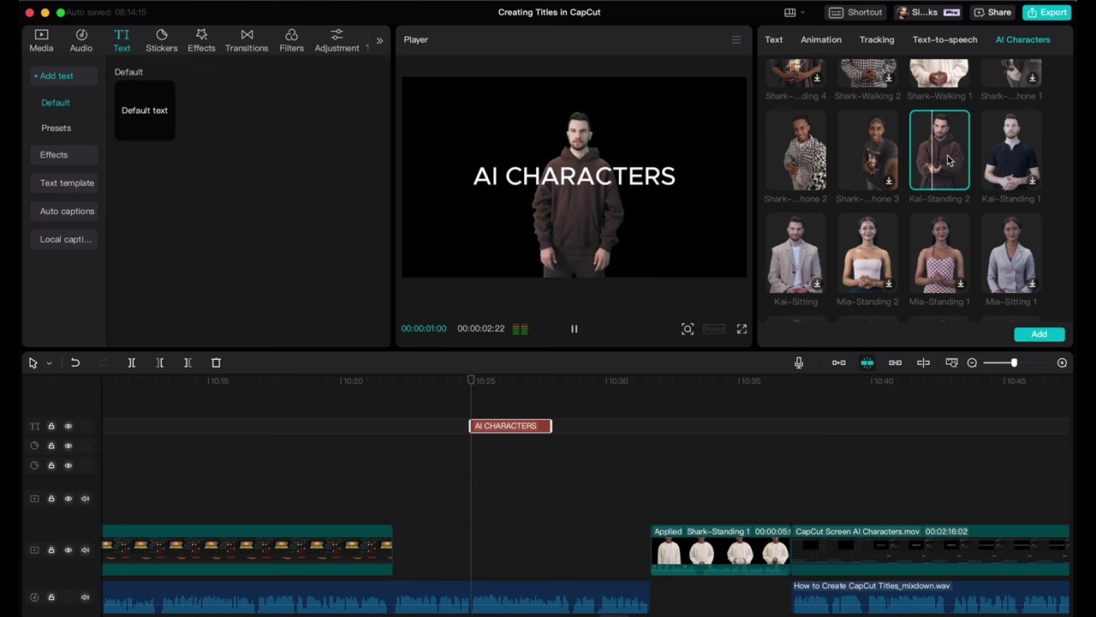
scroll(953, 171, down, 4)
scroll(959, 197, down, 5)
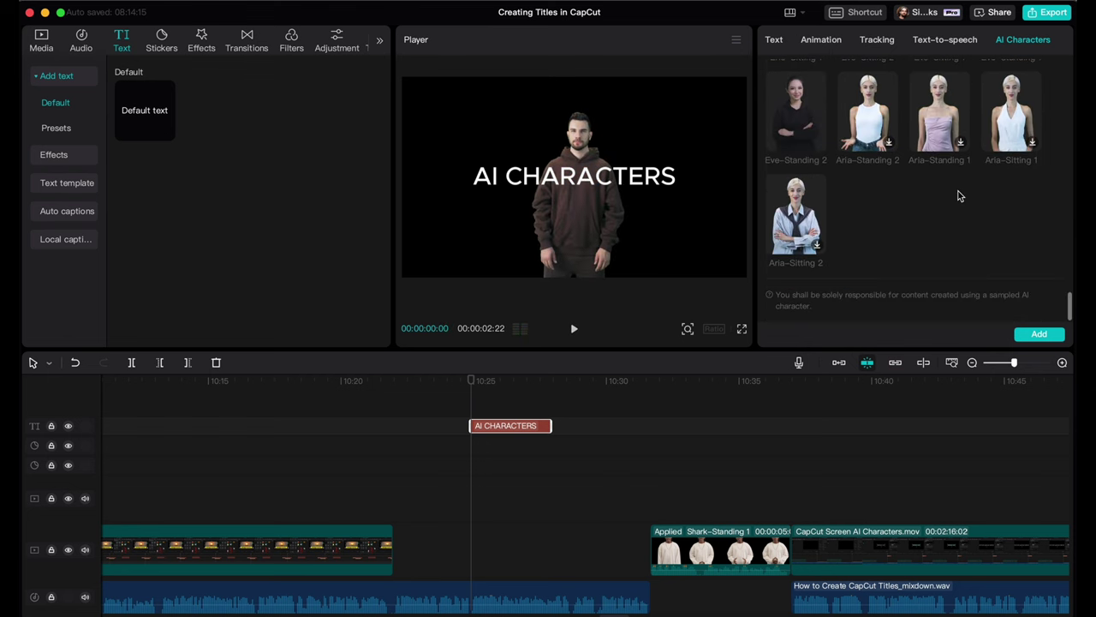
click(794, 207)
scroll(854, 219, up, 2)
click(868, 199)
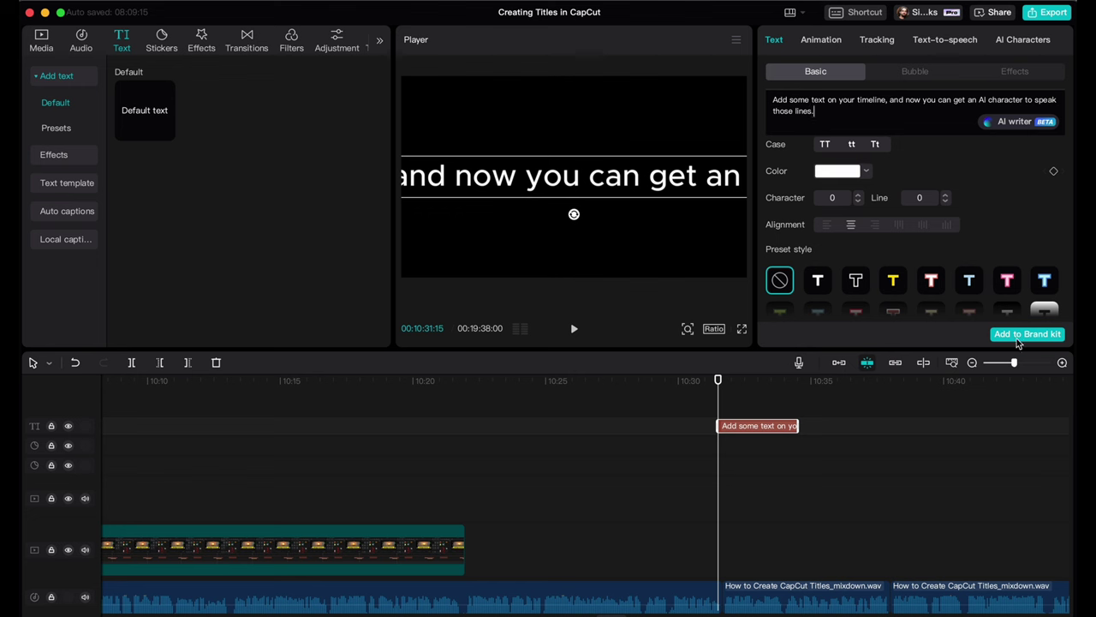
- Generate the Shark-Standing 1 AI character speaking the lines of the text clip at 00:10:31:15
click(1021, 41)
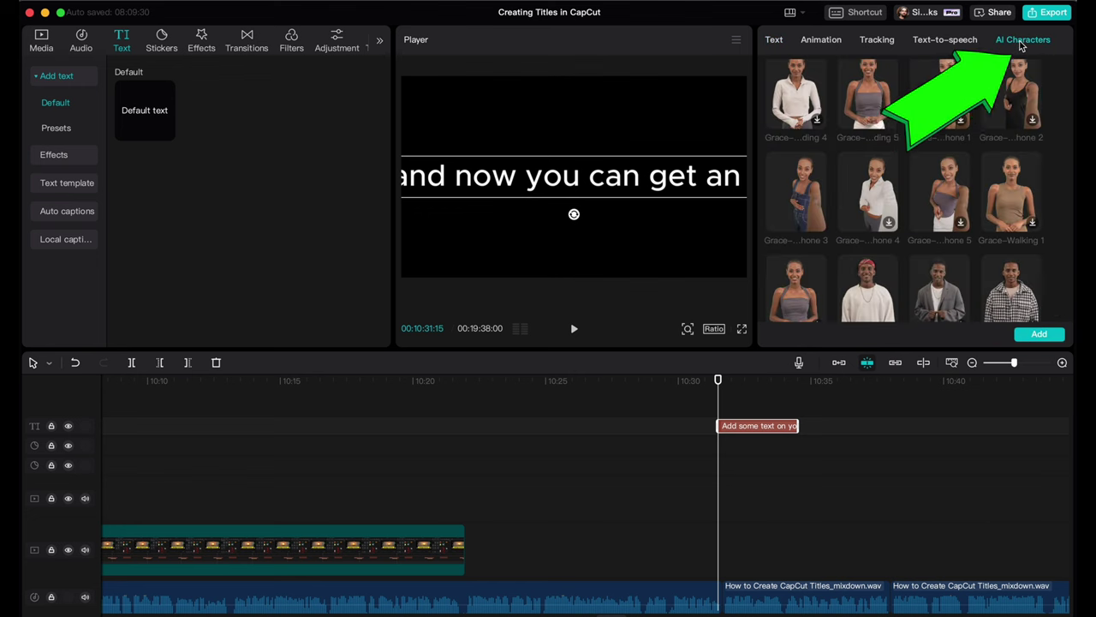
scroll(867, 204, down, 2)
click(868, 204)
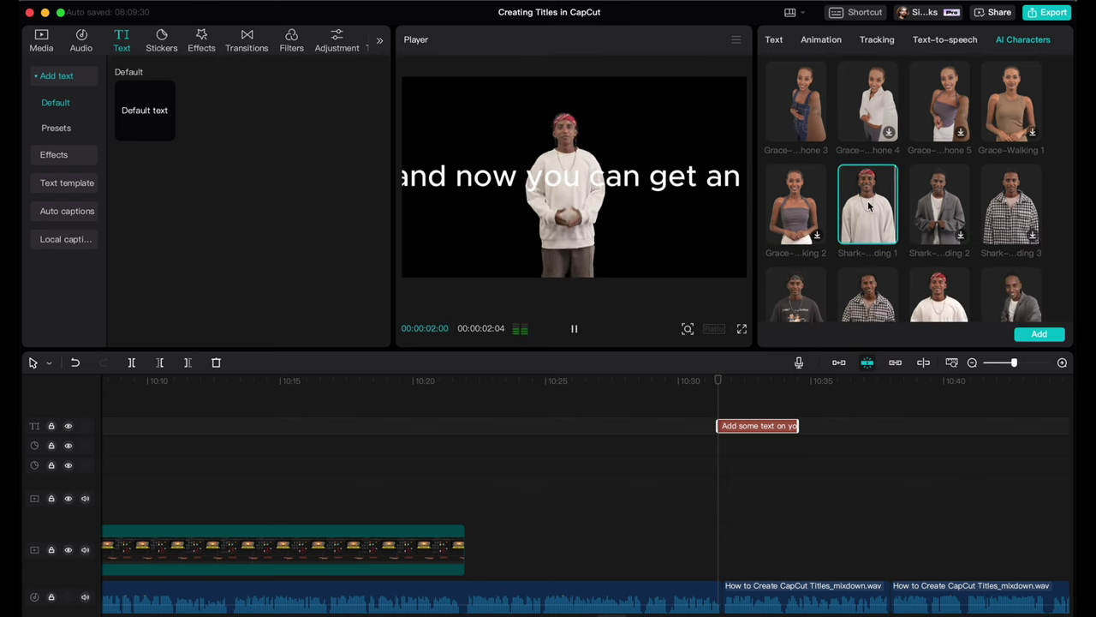
click(1040, 335)
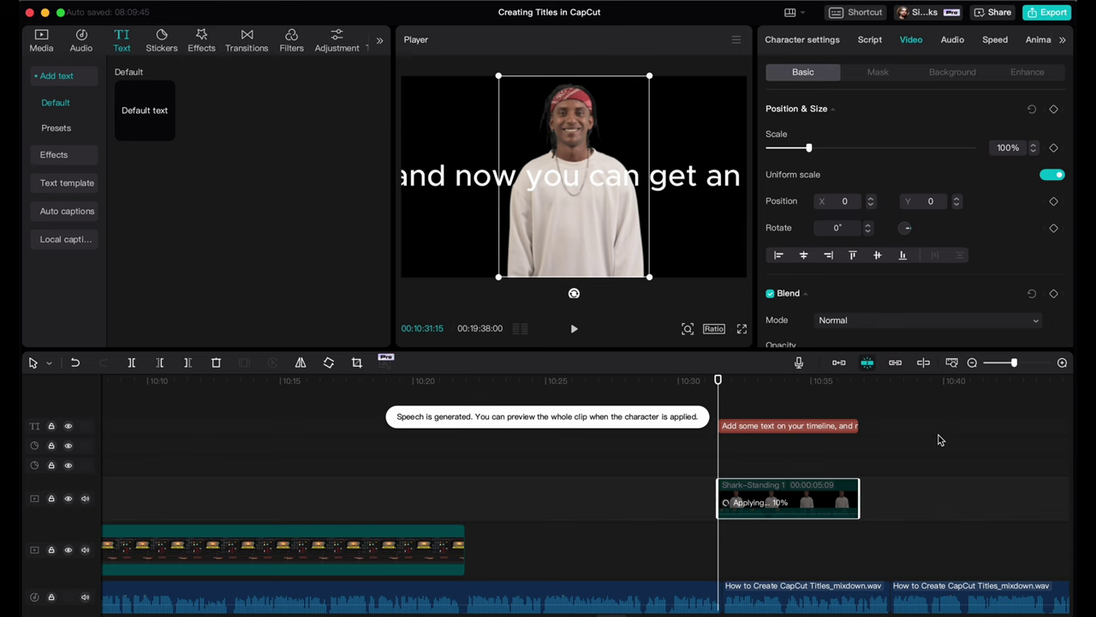
- Delete the text clip above the Shark-Standing 1 clip and play back the speaking character
click(773, 425)
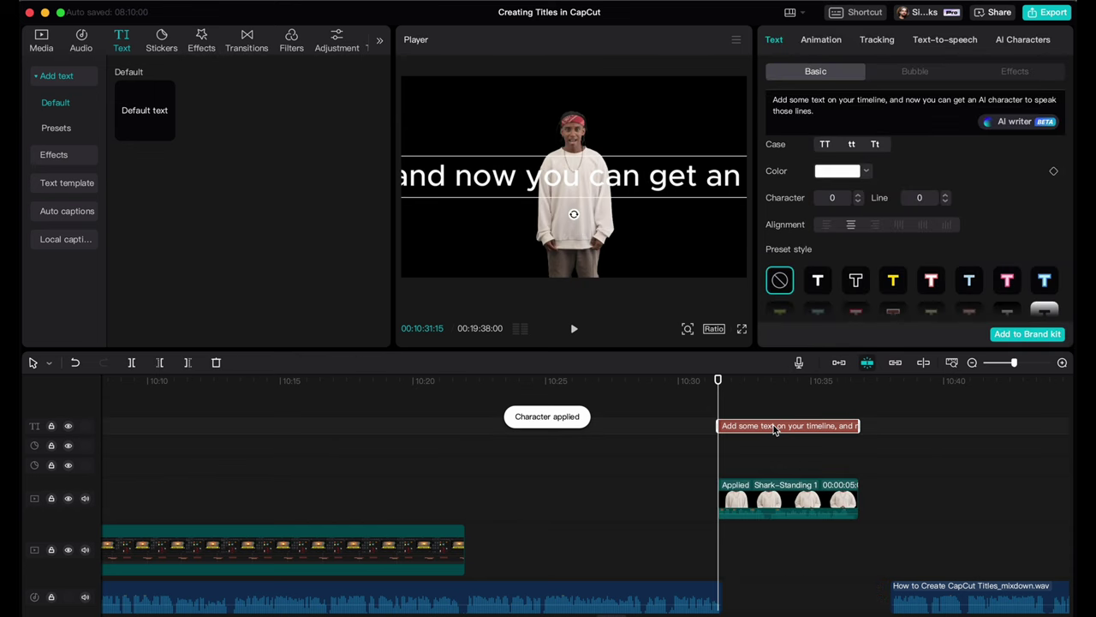
key(Delete)
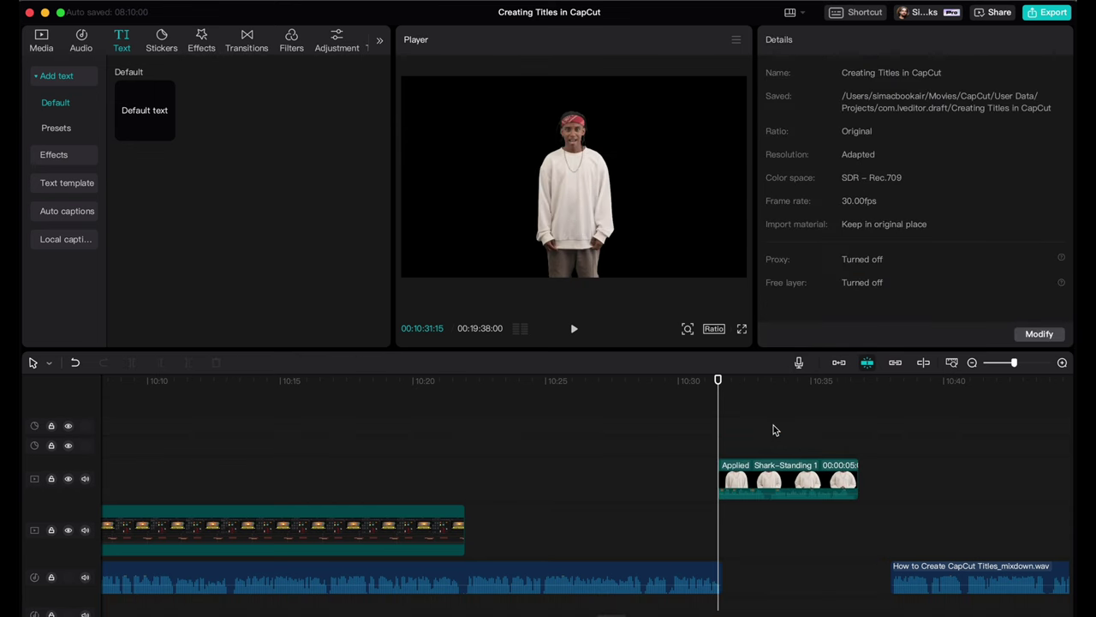
key(space)
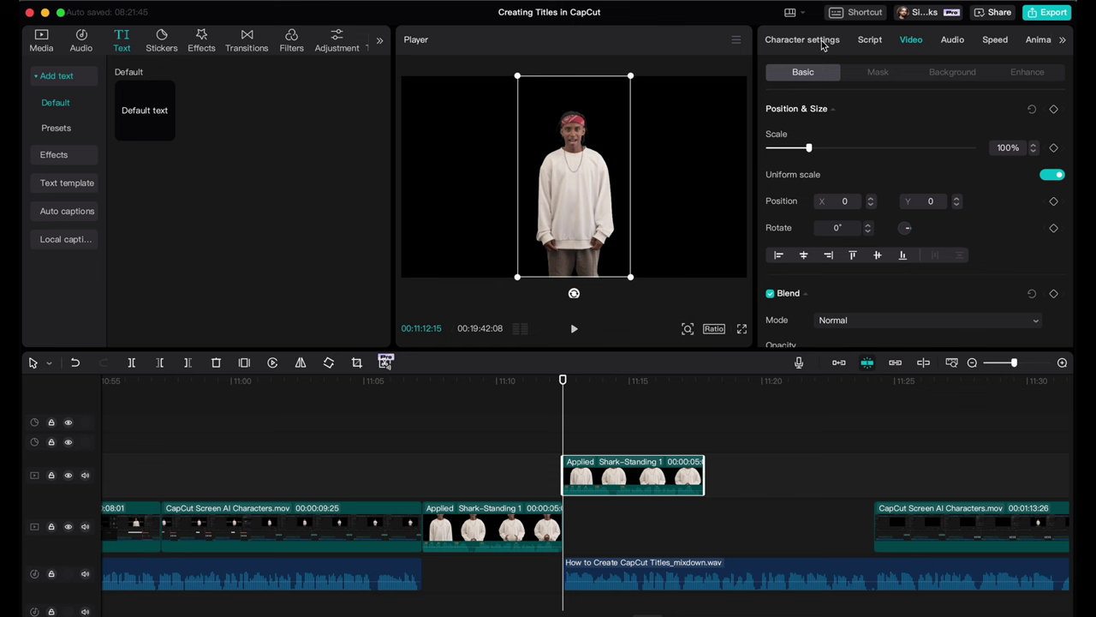
- Change the appearance of the Shark-Standing 1 character clip at 00:11:12:15 to Eve-Standing 2
click(820, 42)
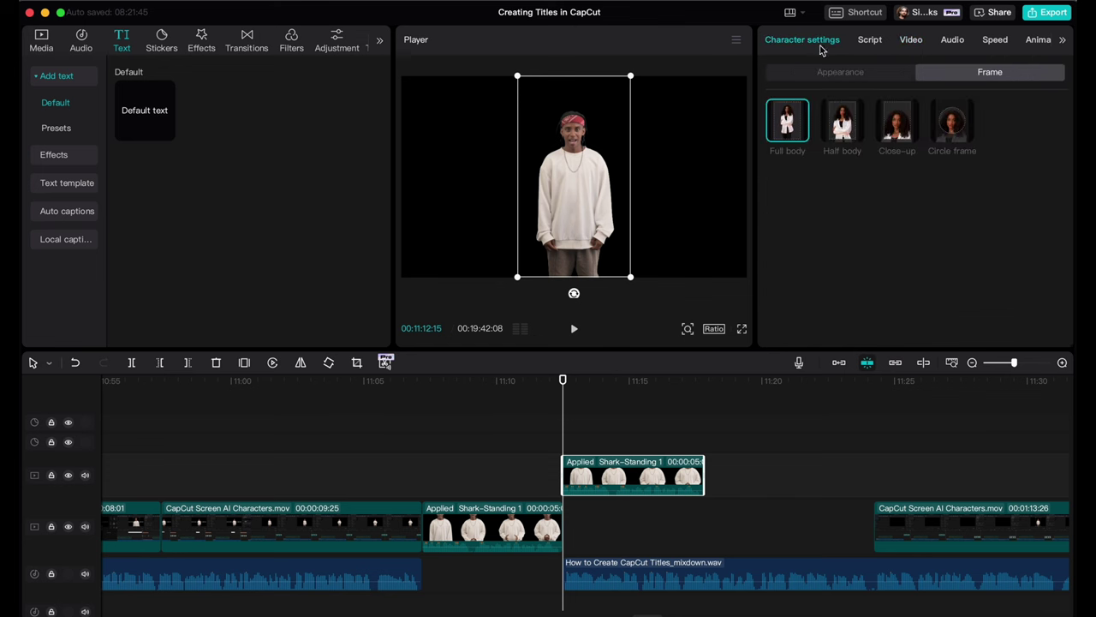
click(845, 76)
scroll(915, 171, down, 5)
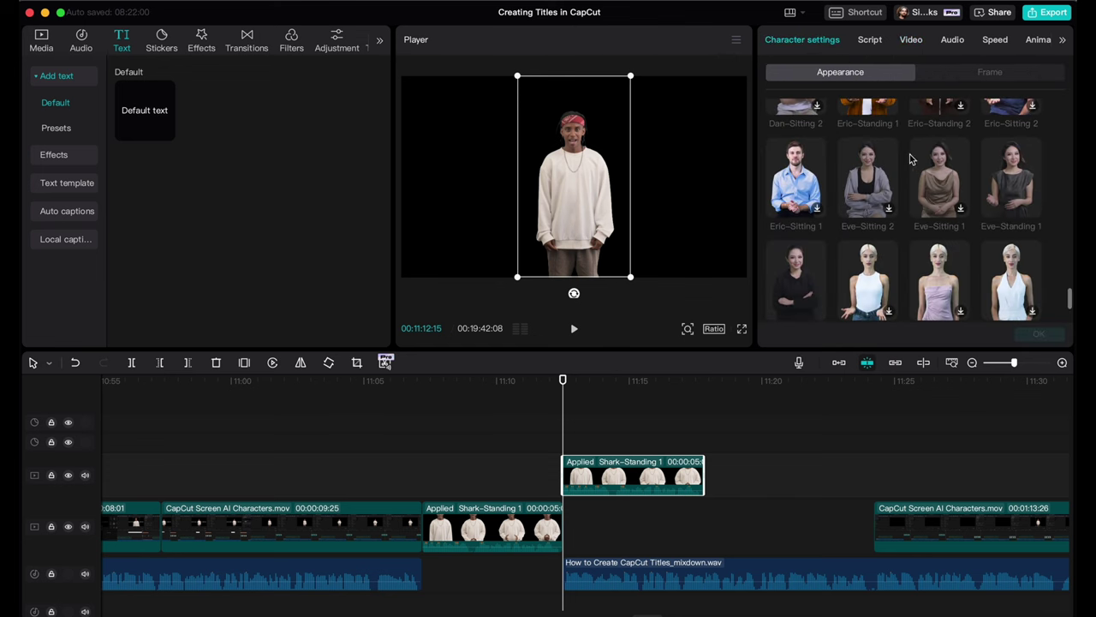
click(797, 269)
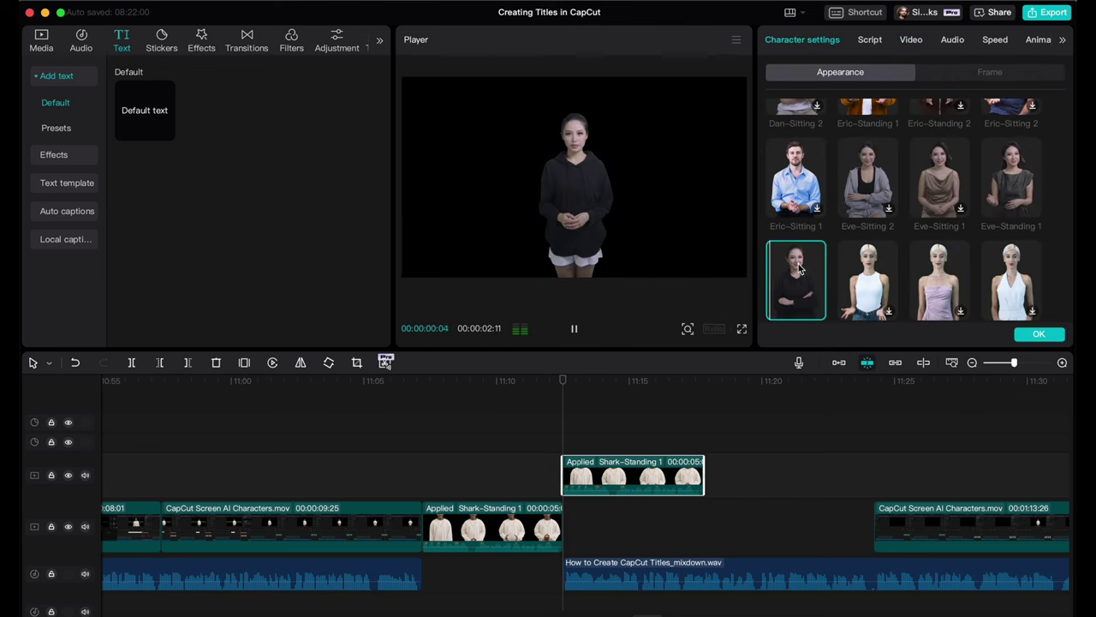
click(1039, 337)
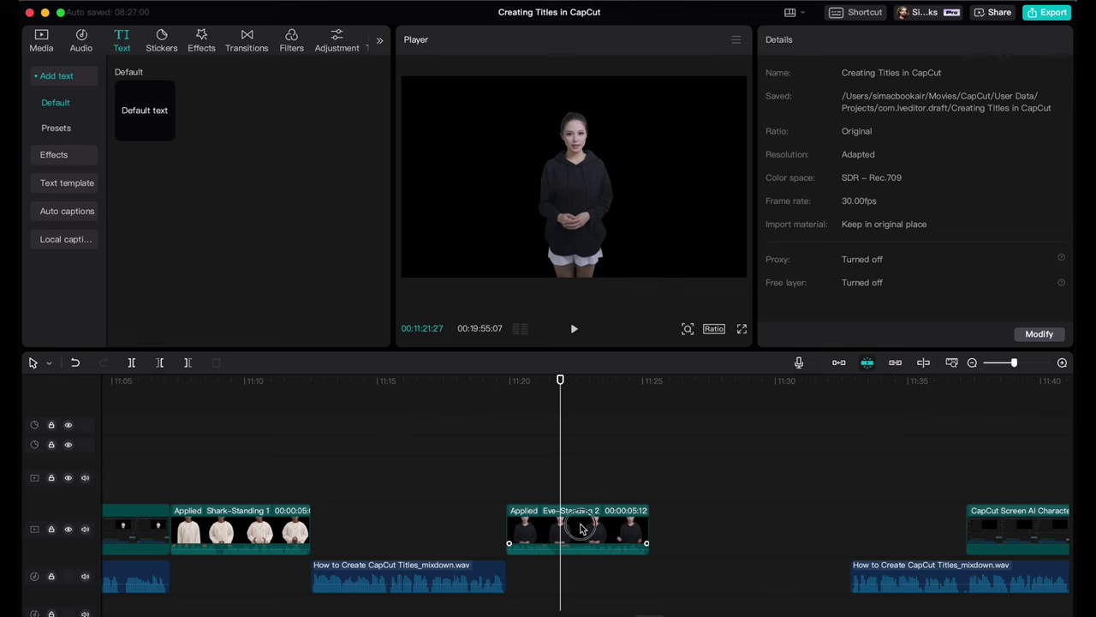
- Open the voice changer options for the Eve-Standing 2 character clip
click(582, 528)
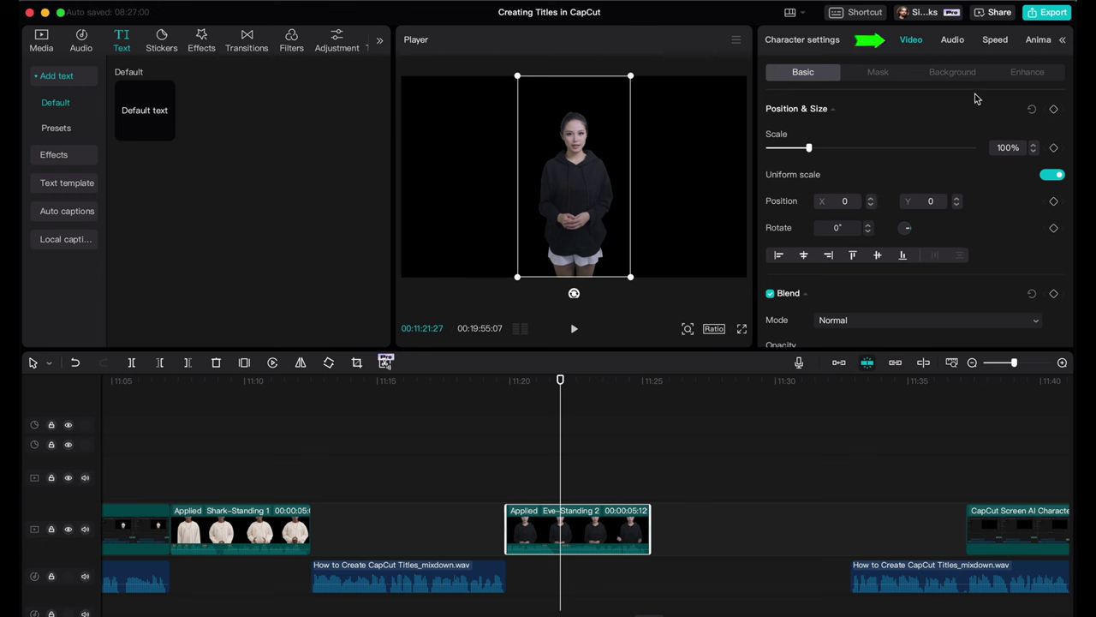
click(955, 41)
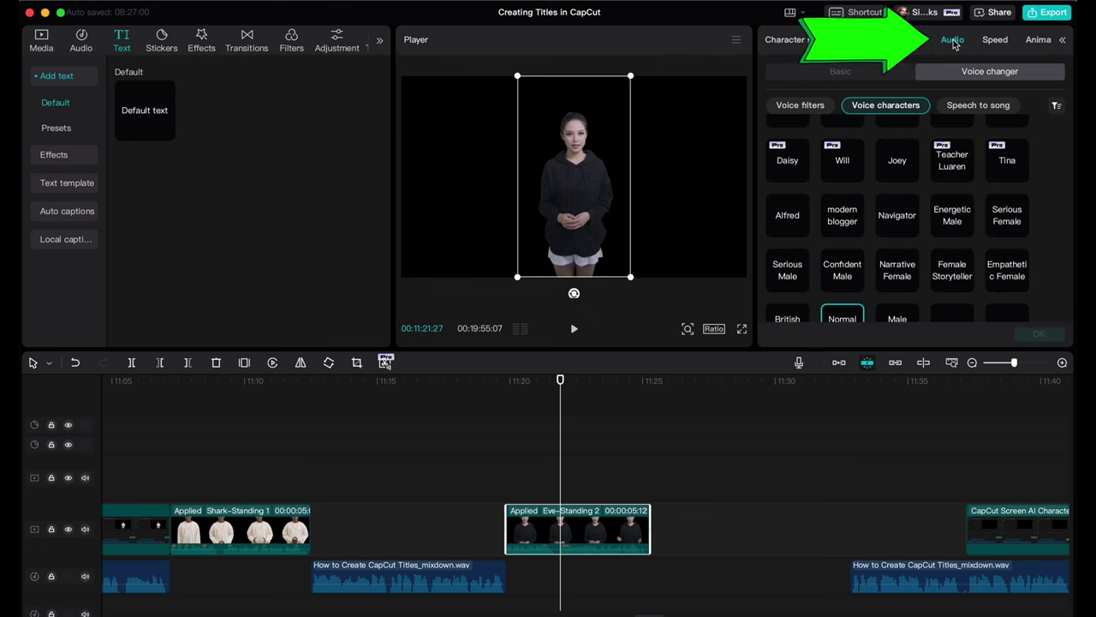
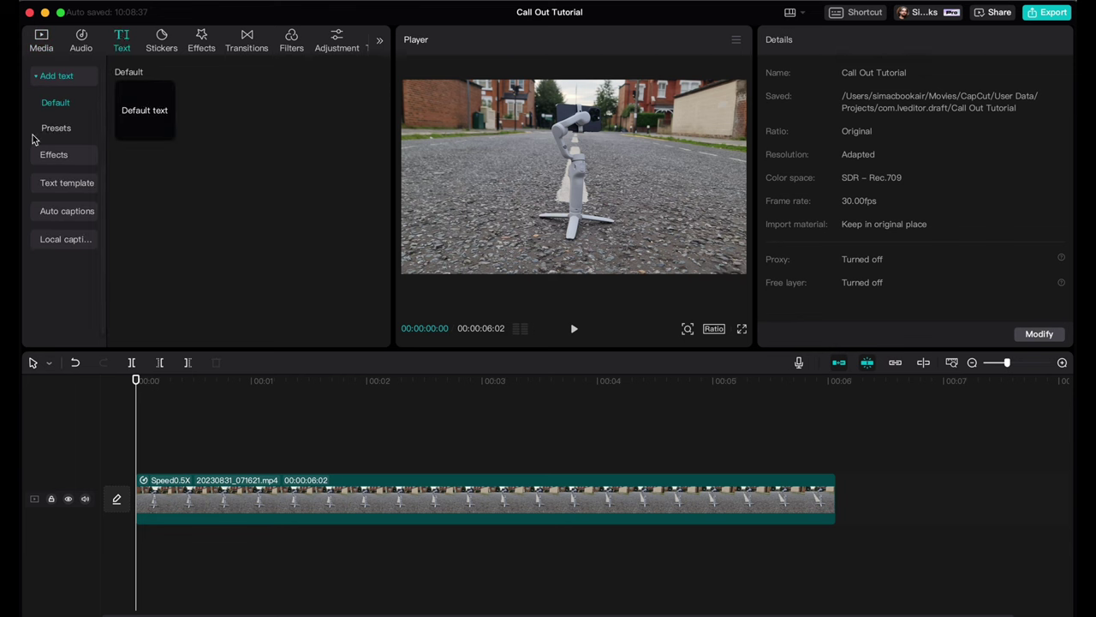
- In the Call Out Tutorial project, add the "Product description" line call-out from the Advertisement text templates at the start of the timeline
click(38, 185)
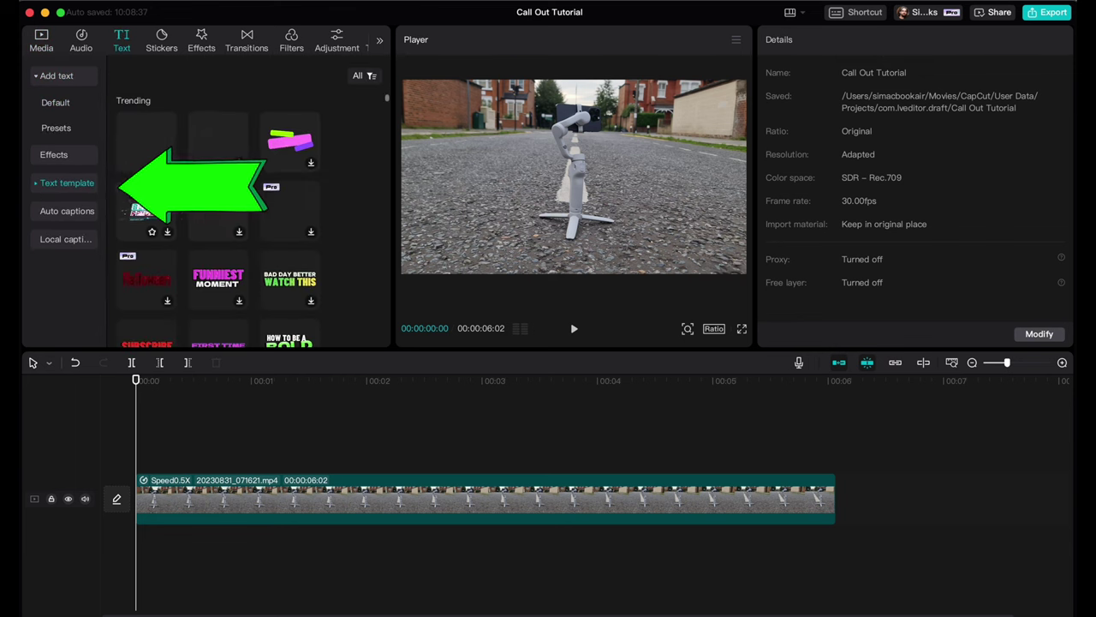
click(37, 184)
scroll(75, 178, down, 10)
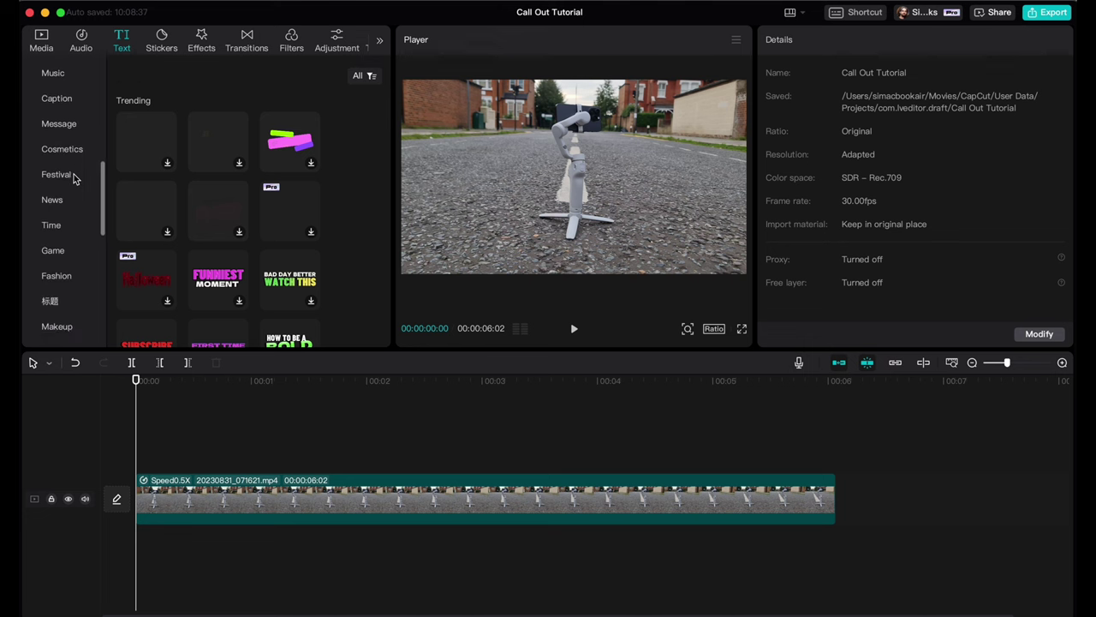
scroll(73, 178, down, 5)
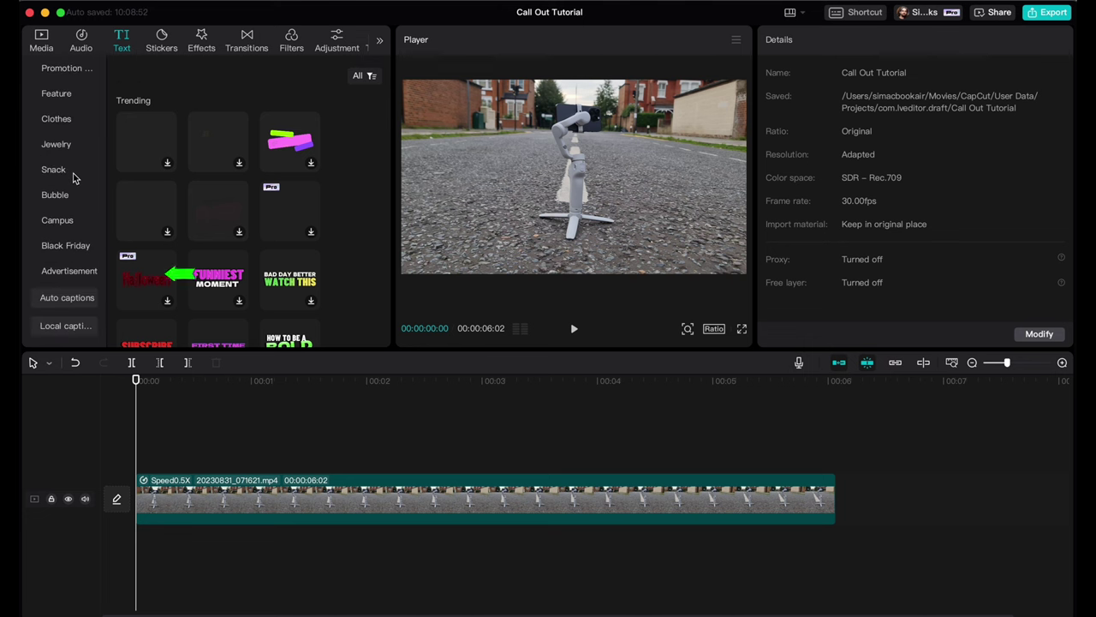
click(61, 271)
scroll(225, 227, down, 5)
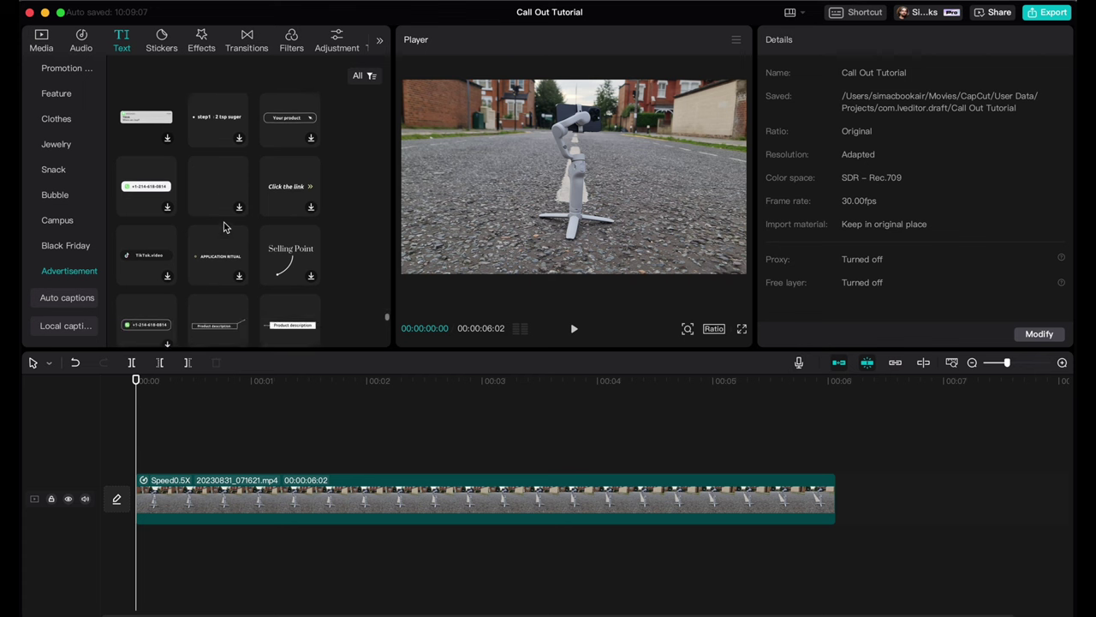
scroll(225, 227, down, 4)
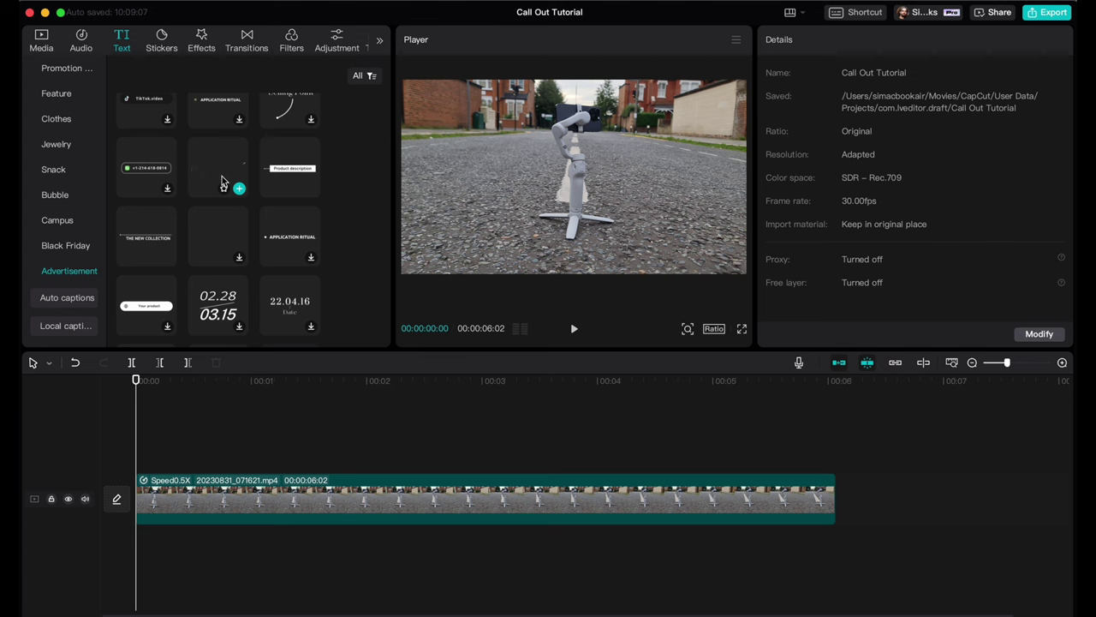
click(240, 189)
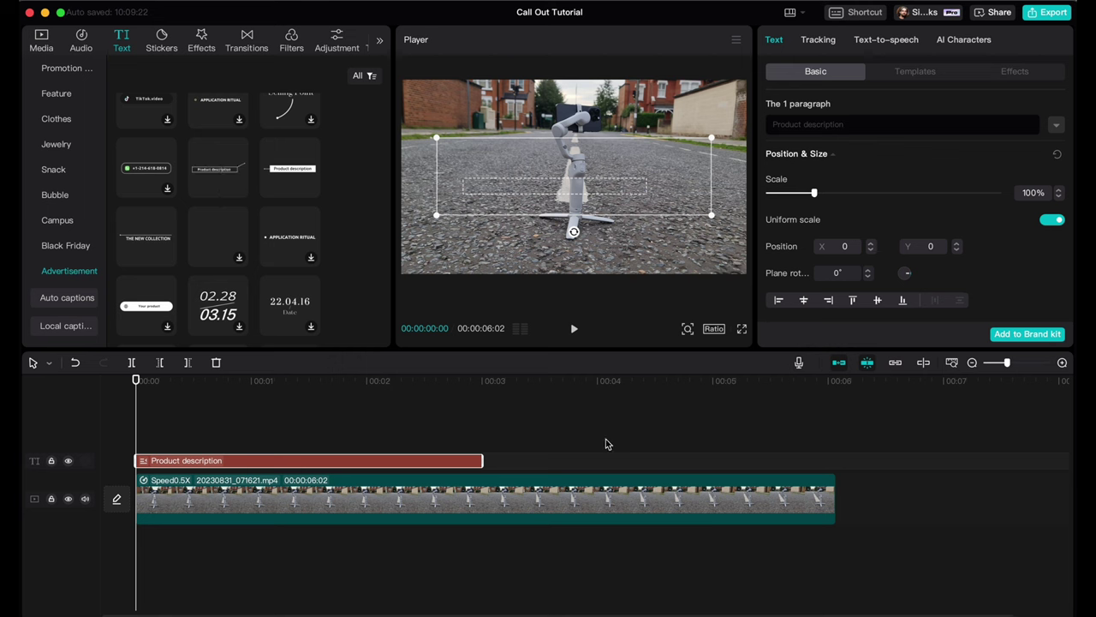
- Extend the call-out template to the end of the gimbal clip and set its text to "3 Axis Motorised Gimbal"
drag(478, 462, 835, 463)
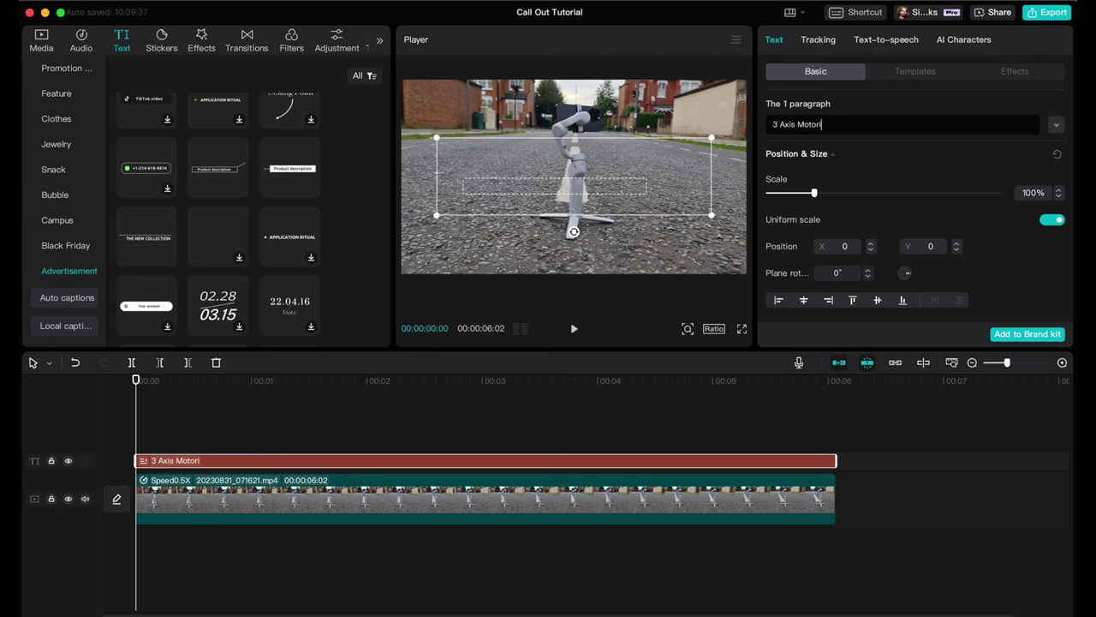
text(sed Gimbal)
key(Escape)
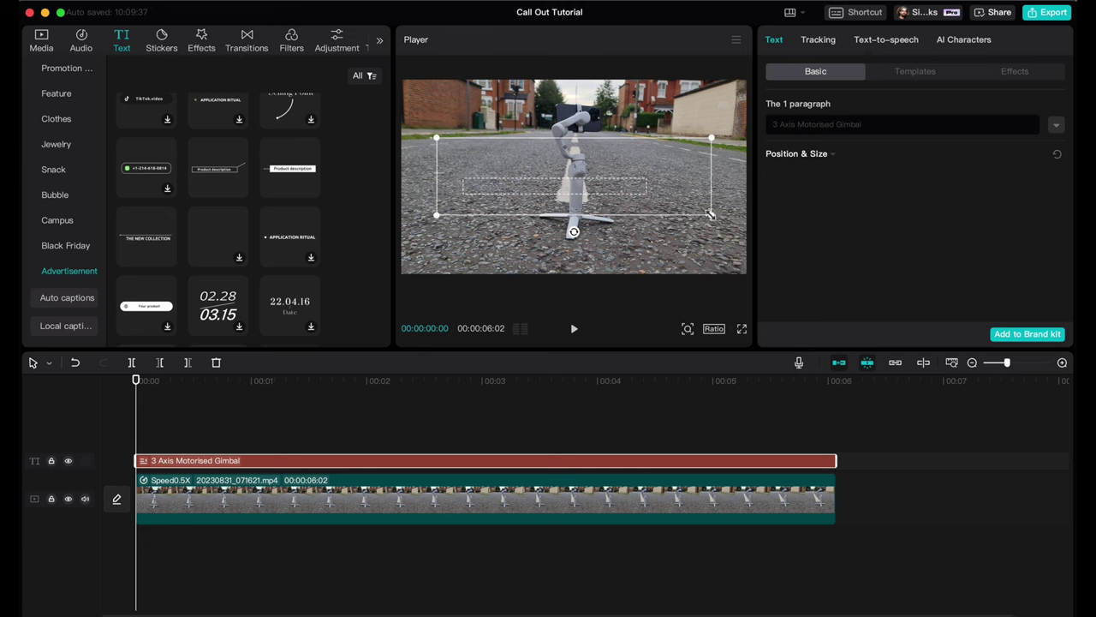
- Shrink the gimbal call-out in the frame and move to 00:00:01:19 to check its motion tracking
drag(710, 215, 593, 210)
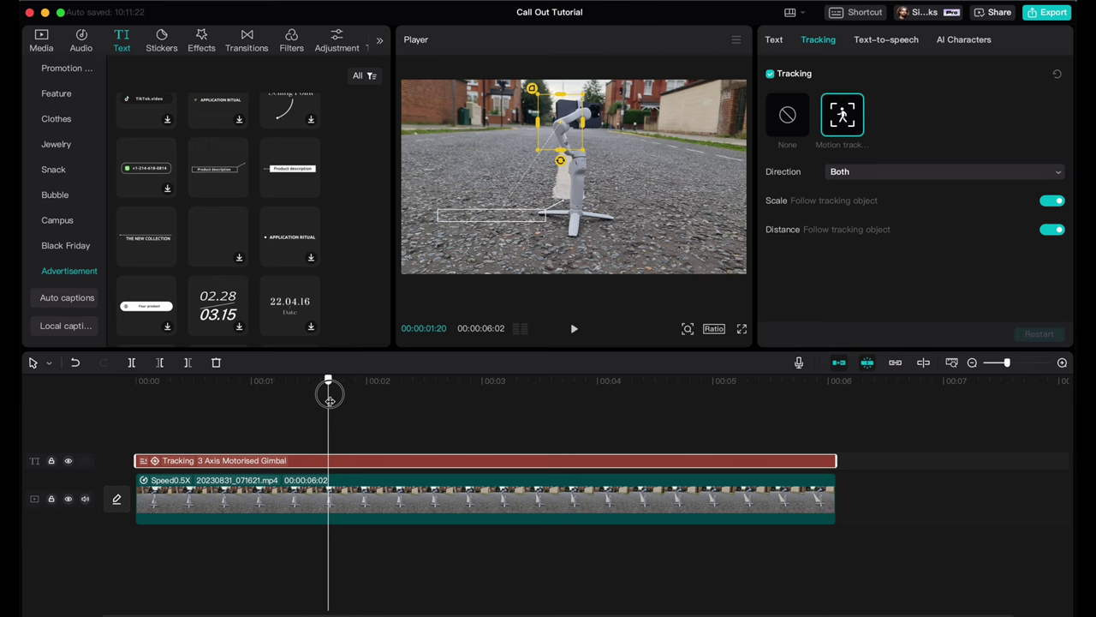
mouse_move(328, 385)
mouse_down()
mouse_move(159, 388)
mouse_move(323, 387)
mouse_up()
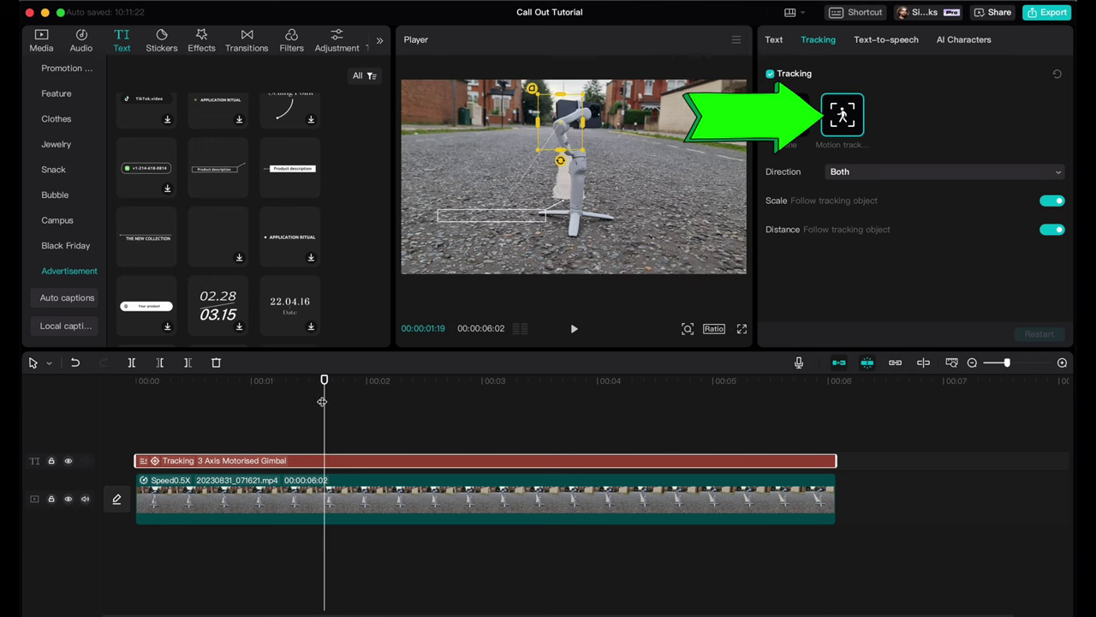
- Turn off scale following for the gimbal call-out, move its tracking box onto the gimbal's head at the timeline start, and restart motion tracking
click(1052, 201)
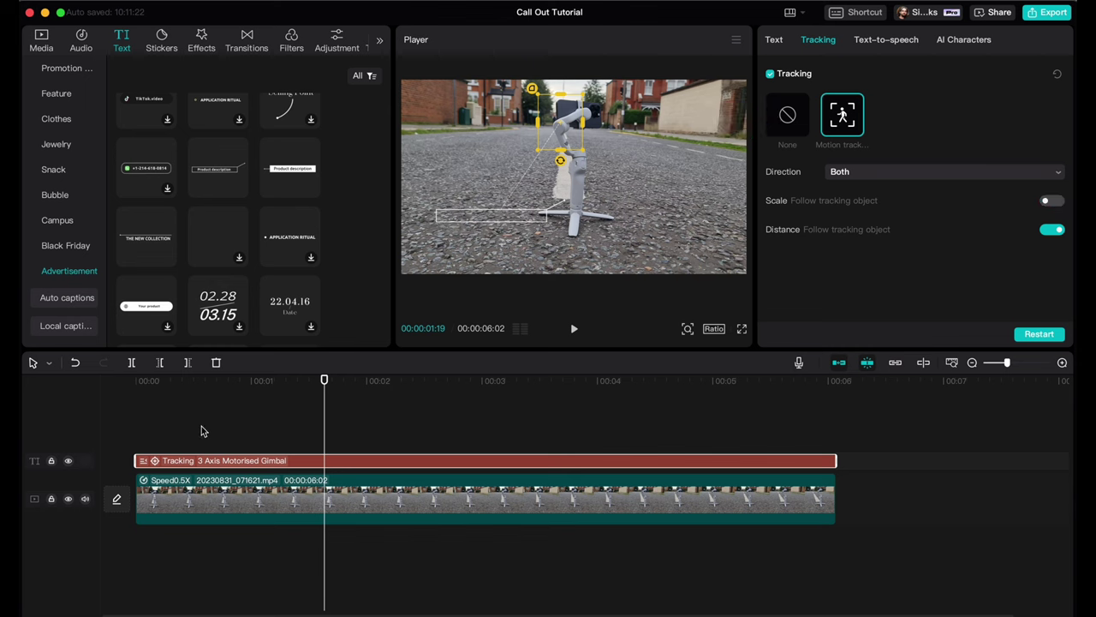
click(129, 380)
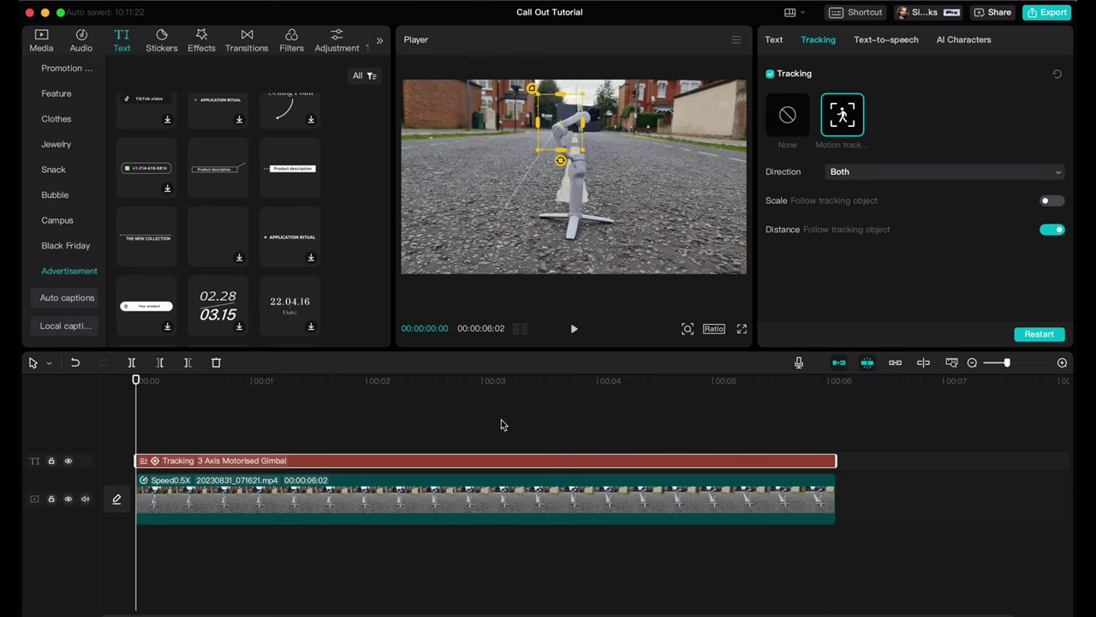
drag(558, 139, 589, 130)
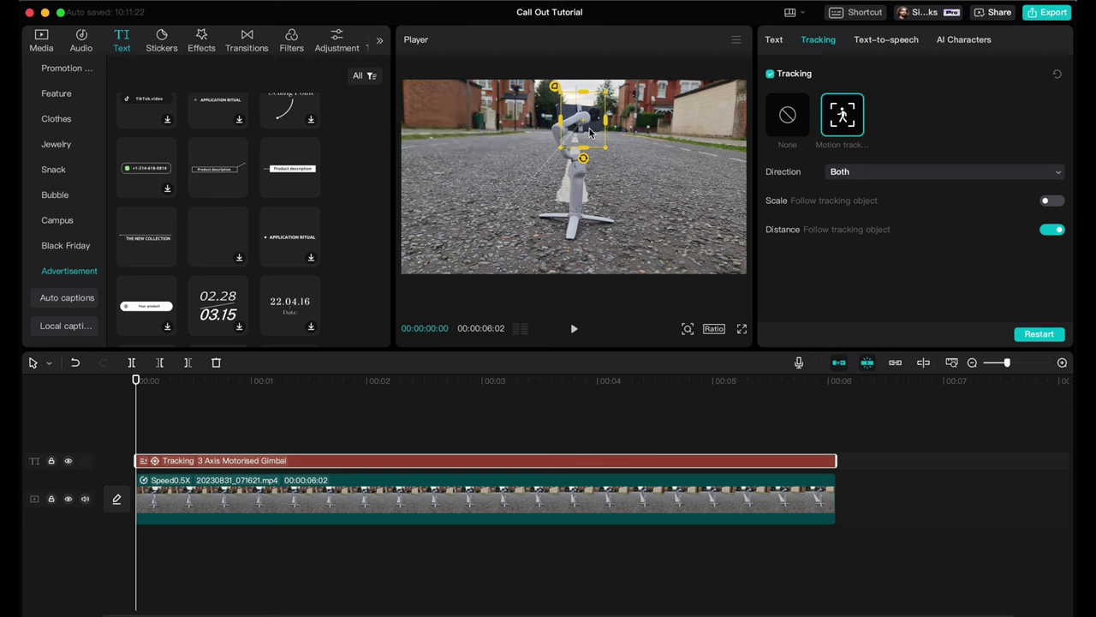
click(1038, 335)
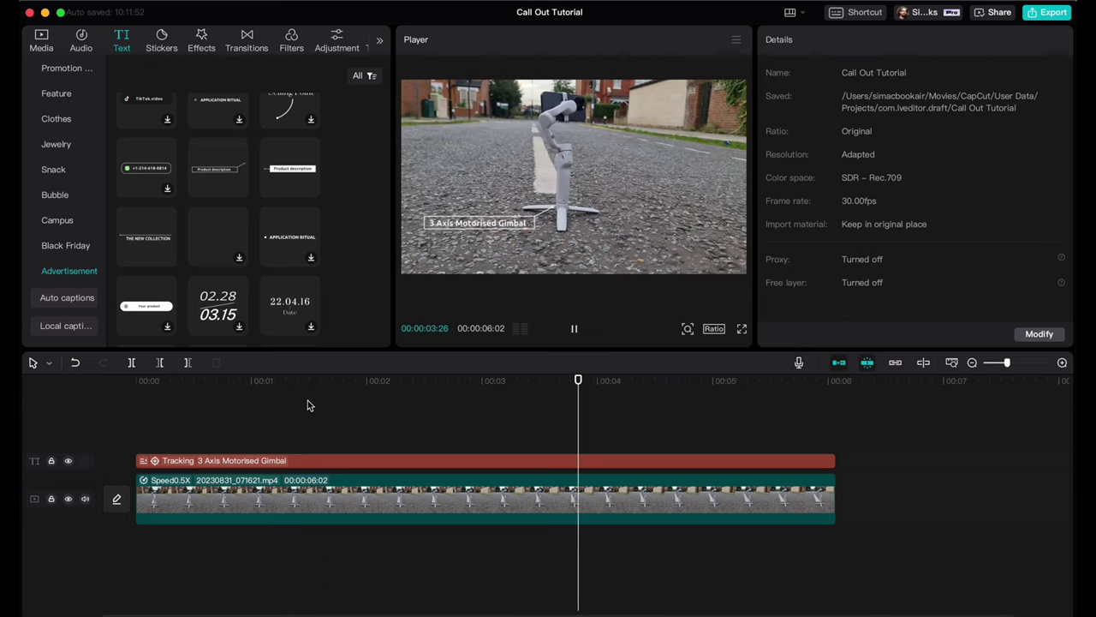
- Review how the "3 Axis Motorised Gimbal" call-out follows the gimbal through the clip, including at 00:00:02:25
key(space)
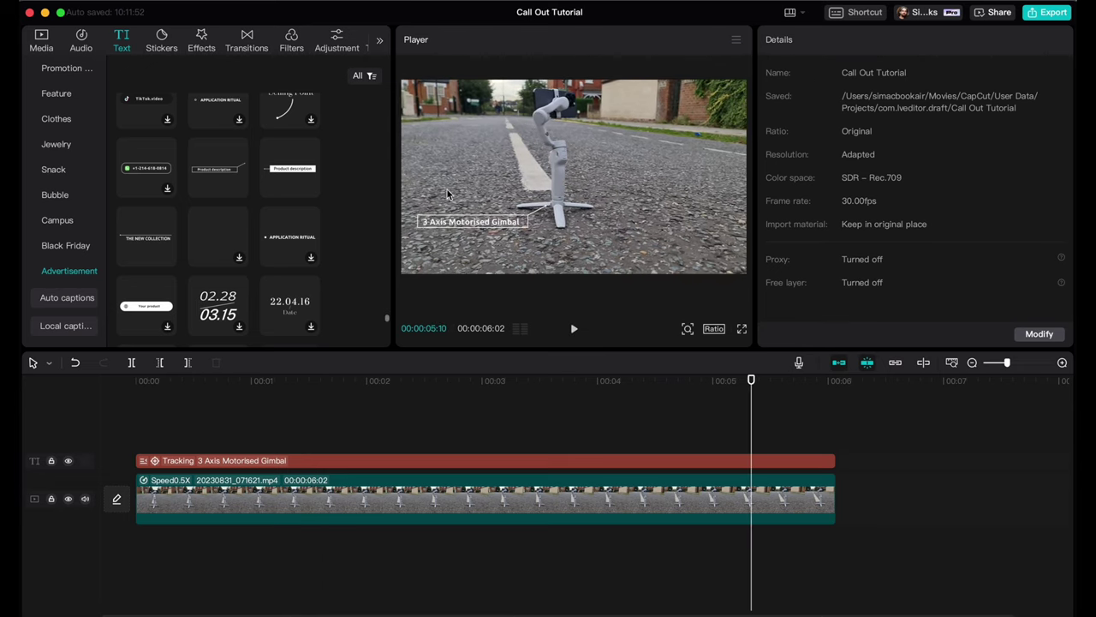
click(459, 222)
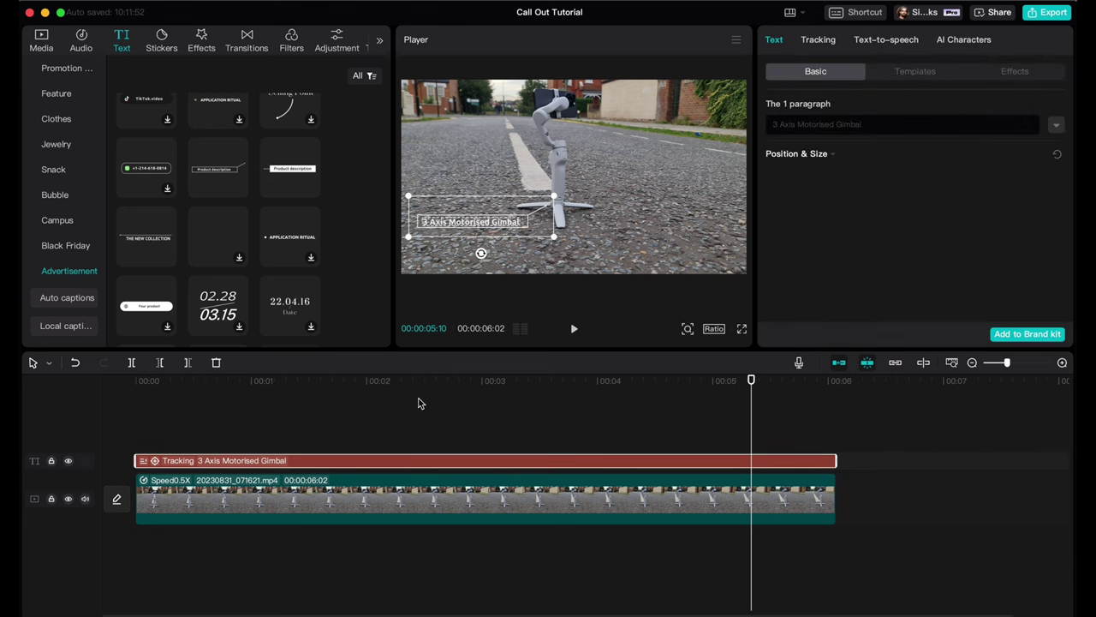
drag(473, 399, 463, 399)
- Add the "$92" line call-out from the Advertisement text templates above the gimbal call-out, starting at about three seconds
scroll(334, 188, down, 5)
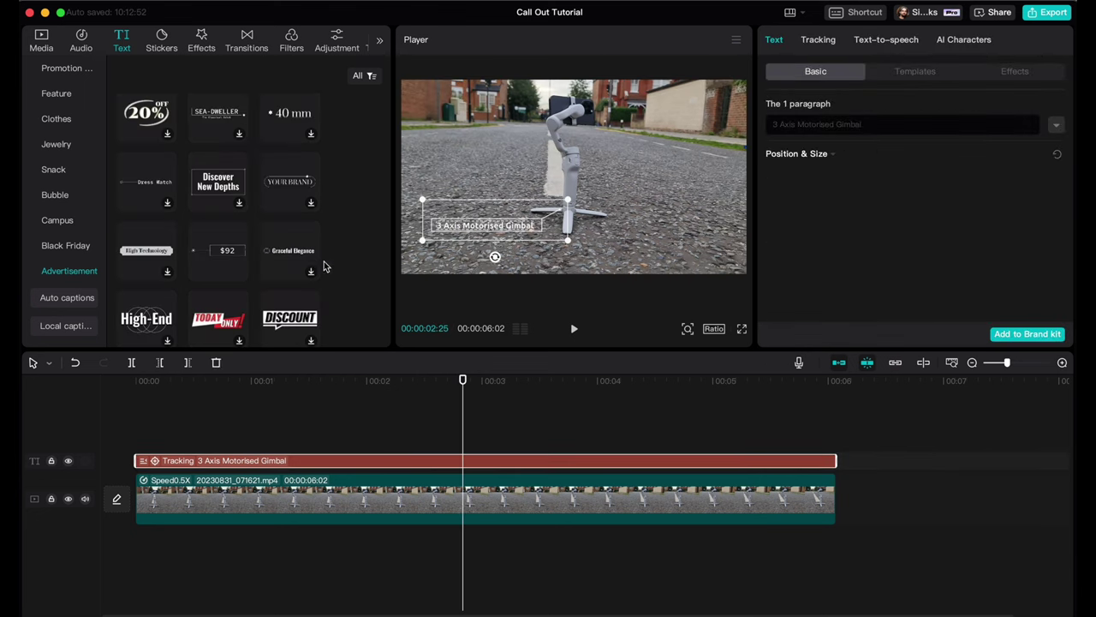
drag(221, 249, 515, 415)
click(492, 382)
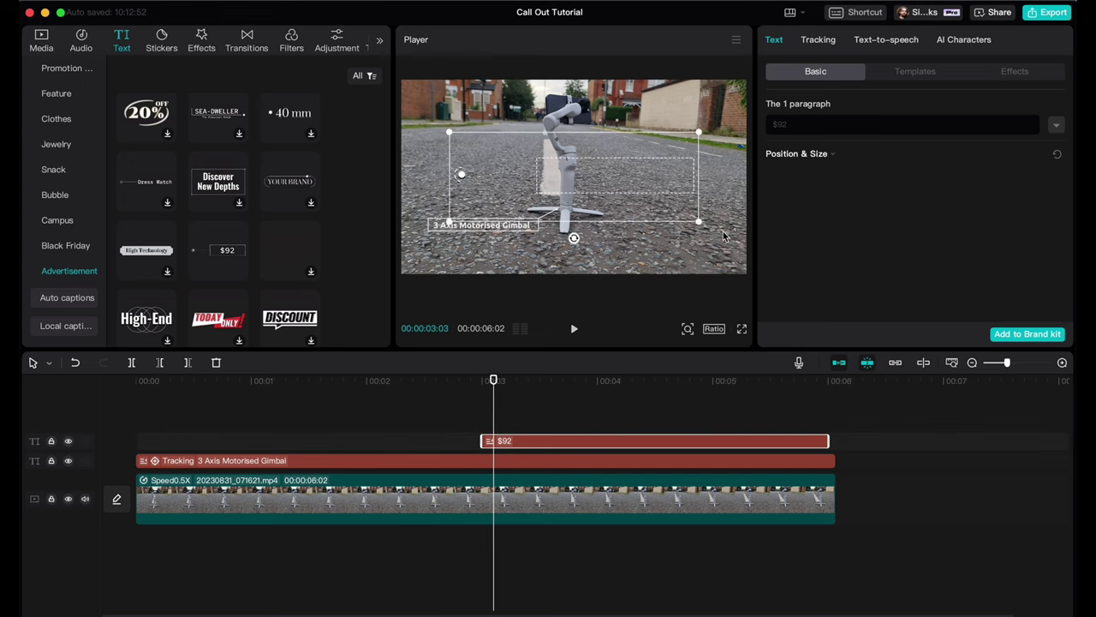
- Apply motion tracking to the "$92" call-out with scale following turned off and run the tracking
click(817, 39)
click(842, 114)
click(1049, 201)
click(1037, 334)
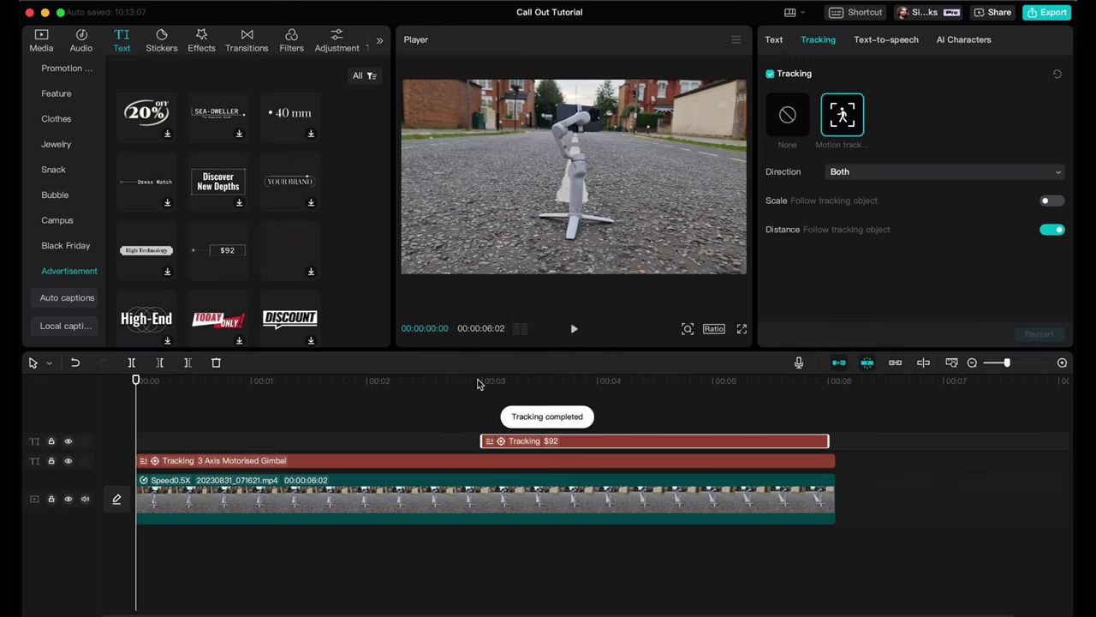
- Shrink the "$92" call-out, place its pointer on the gimbal's arm, and play back the tracked result
drag(478, 384, 547, 384)
click(668, 189)
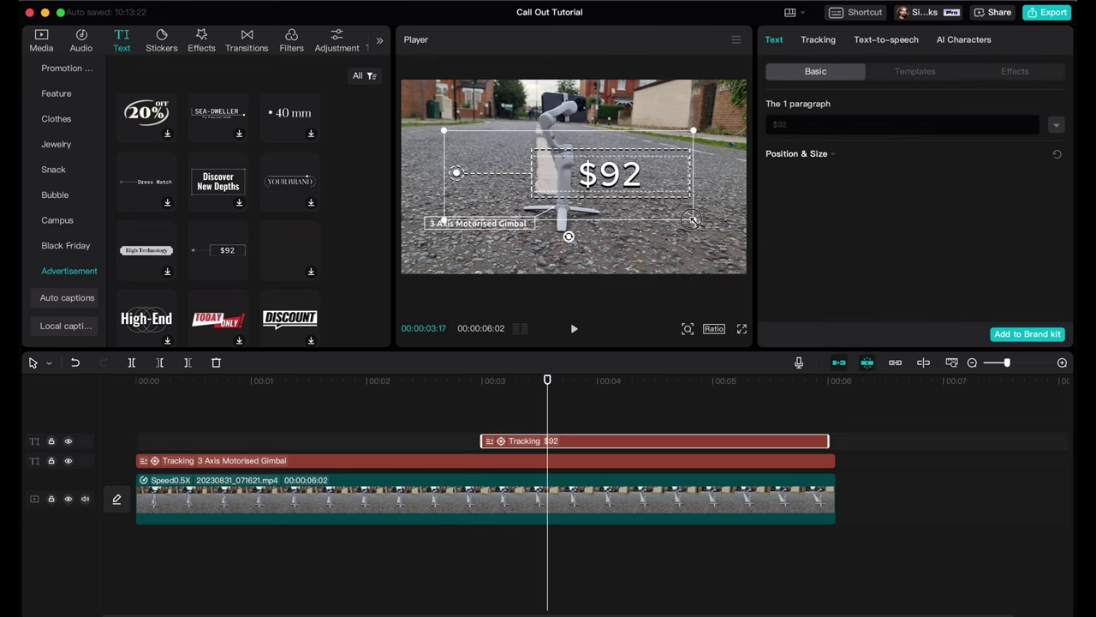
drag(692, 219, 649, 156)
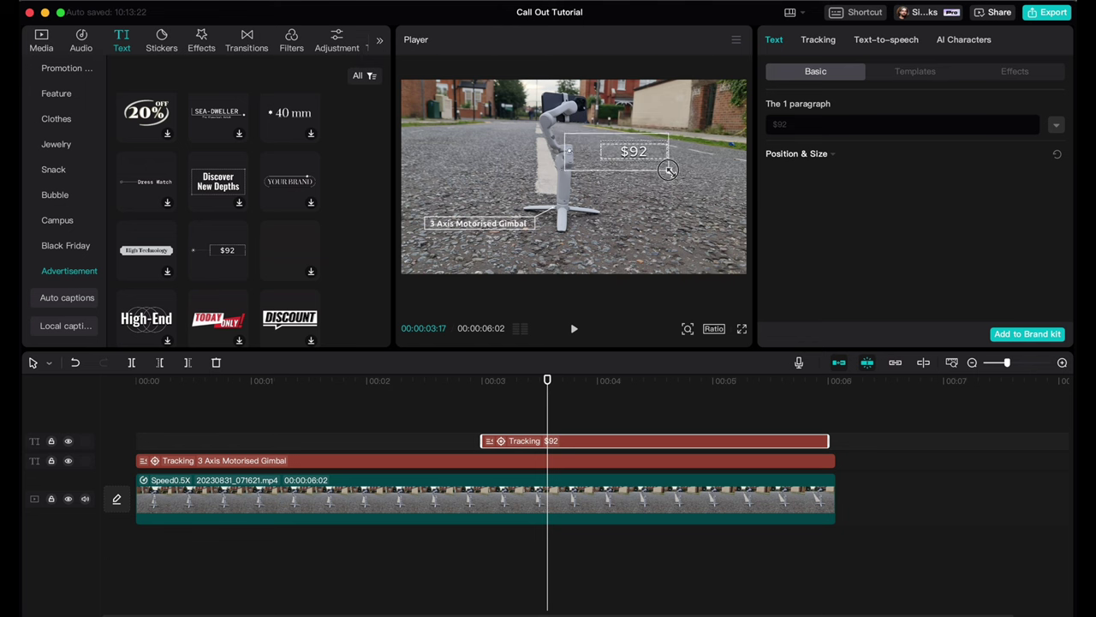
click(451, 382)
key(space)
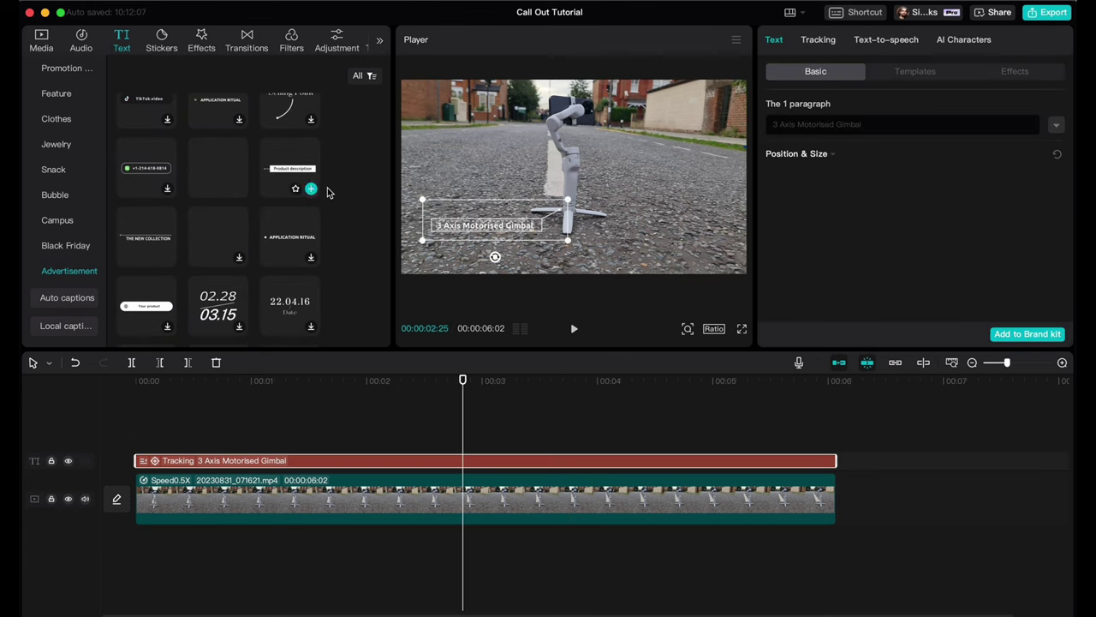
- Look through the remaining Advertisement text templates for other call-out and product title styles
scroll(332, 192, down, 6)
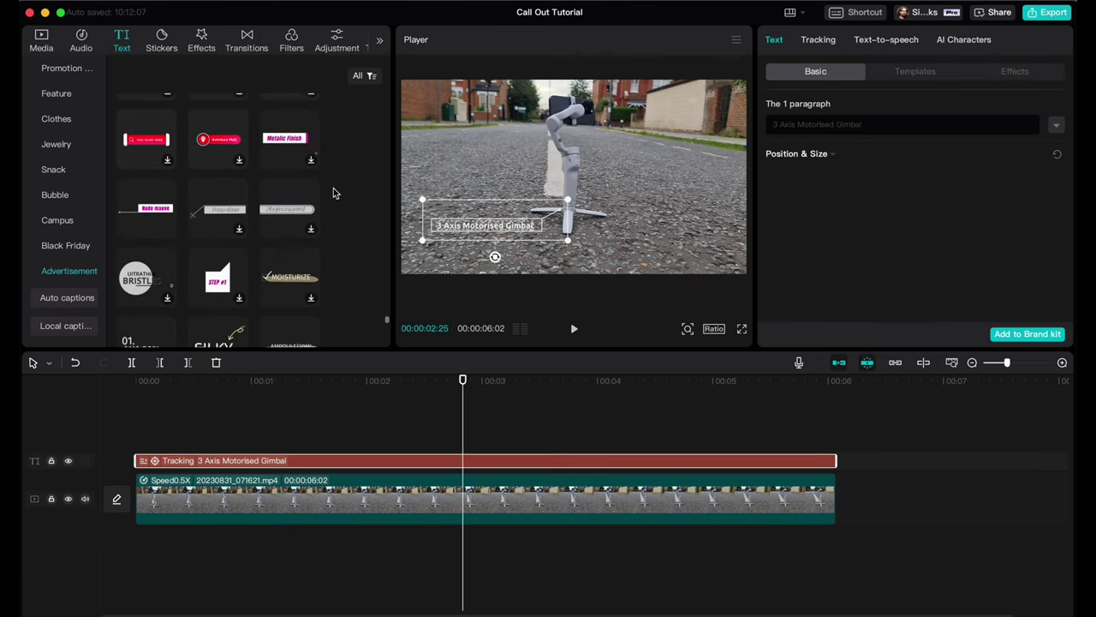
scroll(334, 192, down, 8)
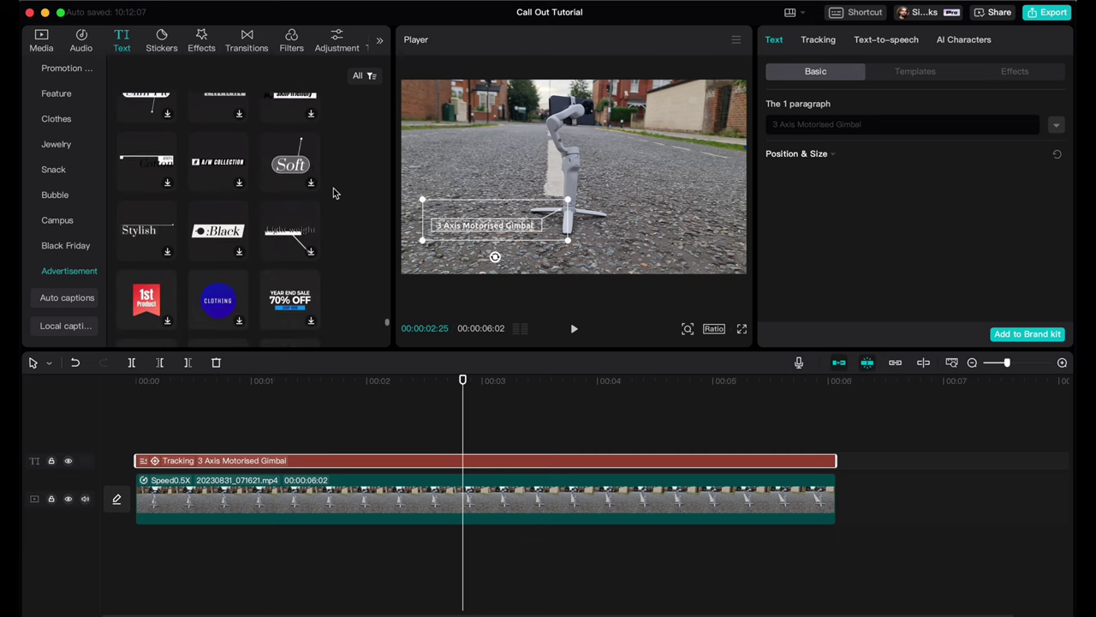
scroll(334, 193, down, 10)
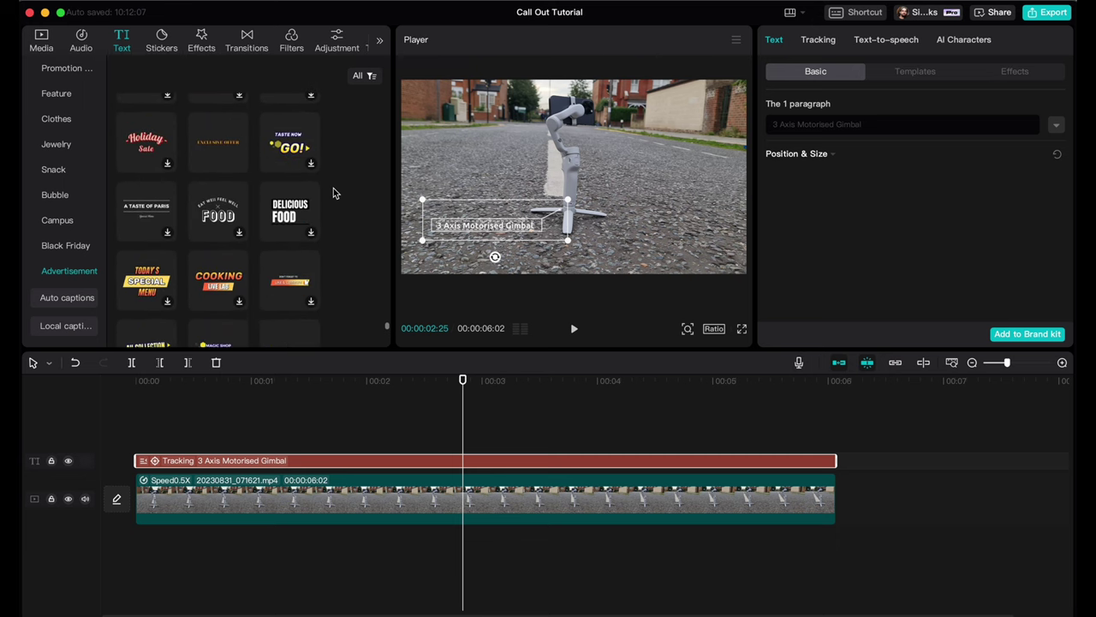
scroll(334, 192, down, 4)
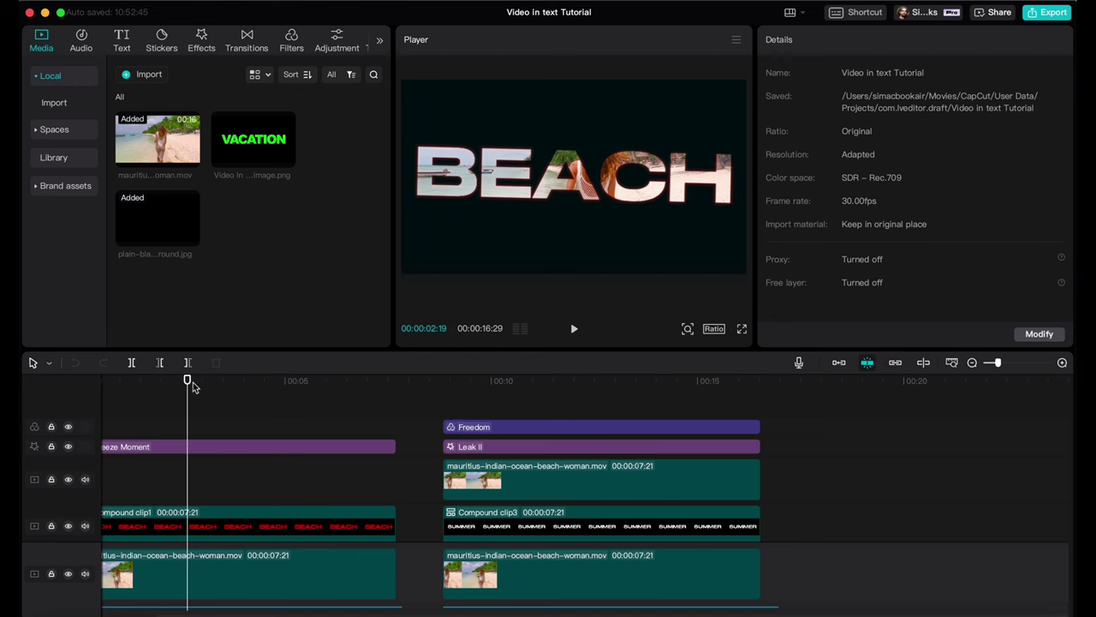
- In the Video in text Tutorial project, add the Mauritius beach video to the main track after the existing clips and preview it
drag(188, 393, 221, 399)
key(End)
drag(159, 145, 797, 586)
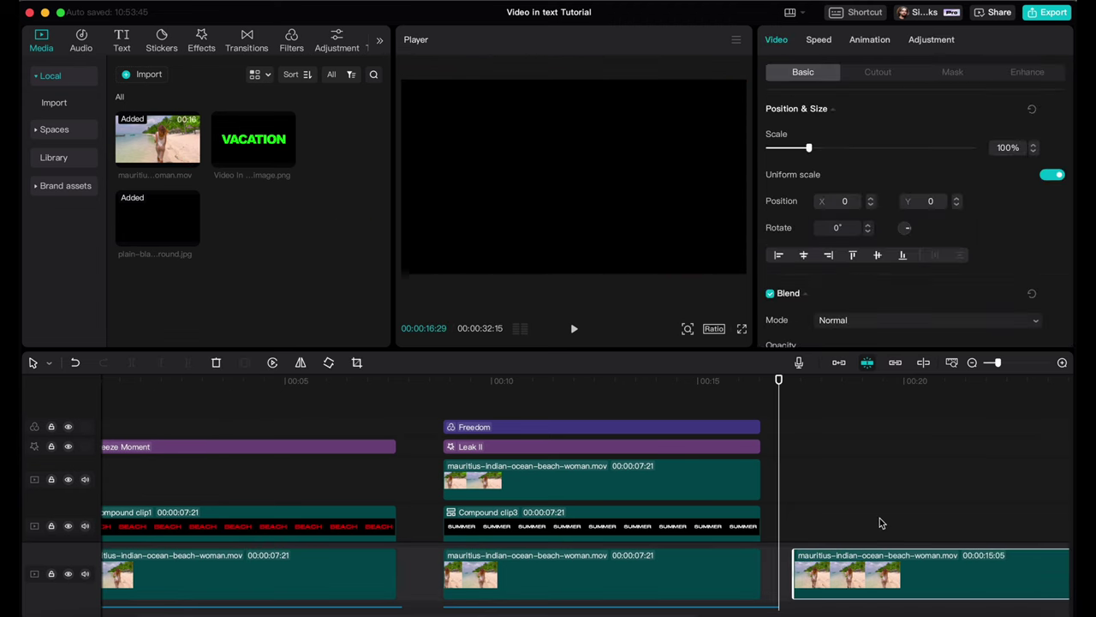
scroll(849, 509, right, 5)
mouse_move(571, 383)
mouse_down()
mouse_move(617, 383)
mouse_move(589, 392)
mouse_up()
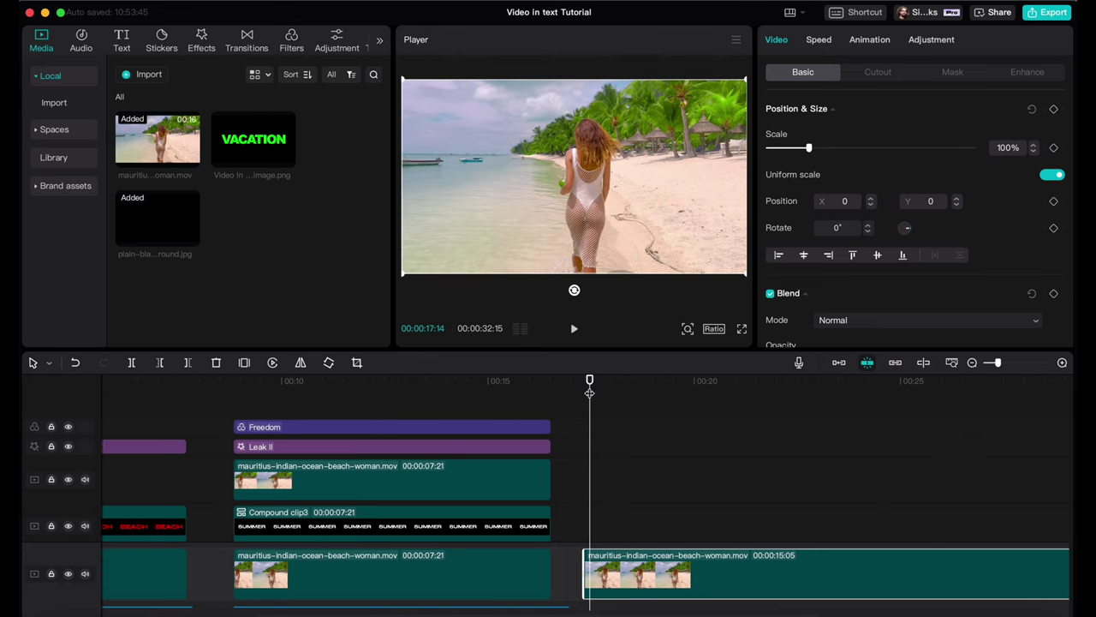
key(space)
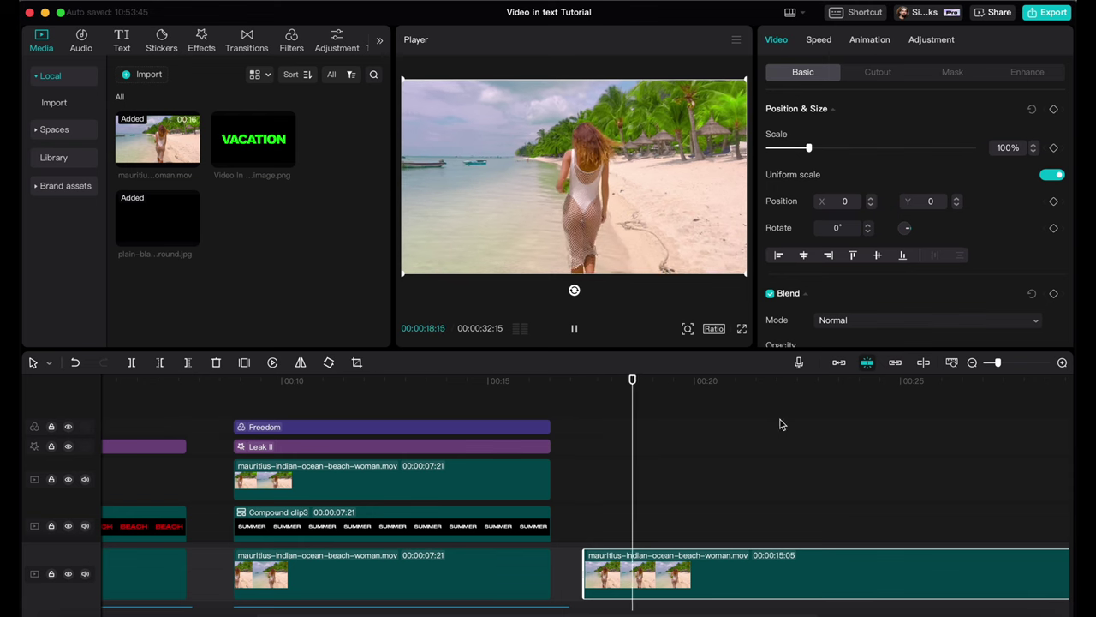
key(space)
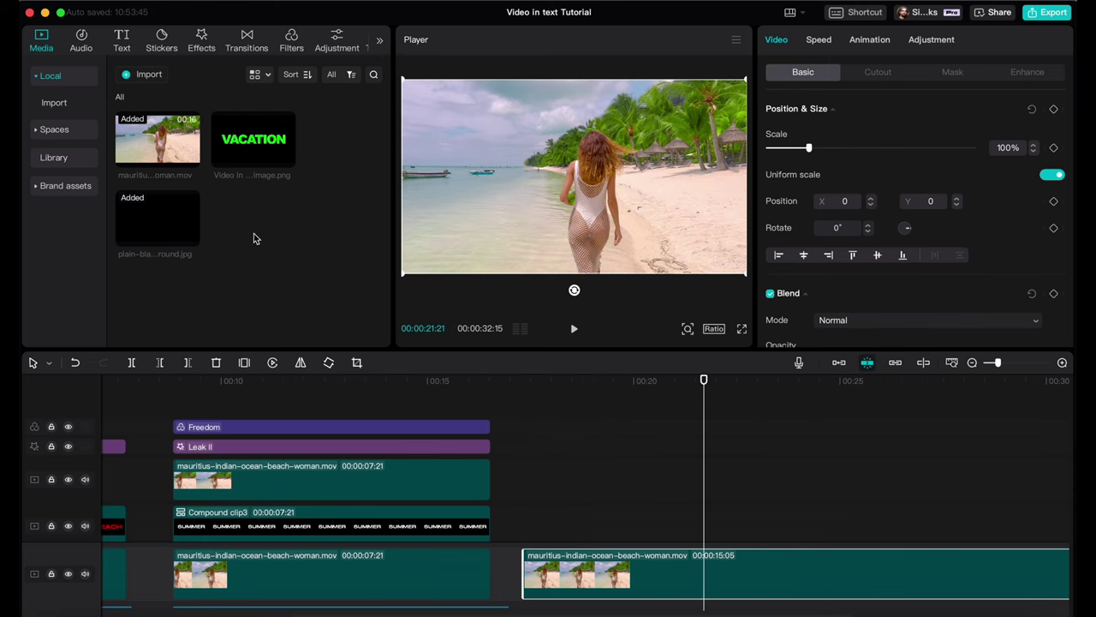
- Place plain-black-background.jpg above the new beach clip, aligned to its start, and extend it to 00:00:08:04
drag(158, 224, 529, 526)
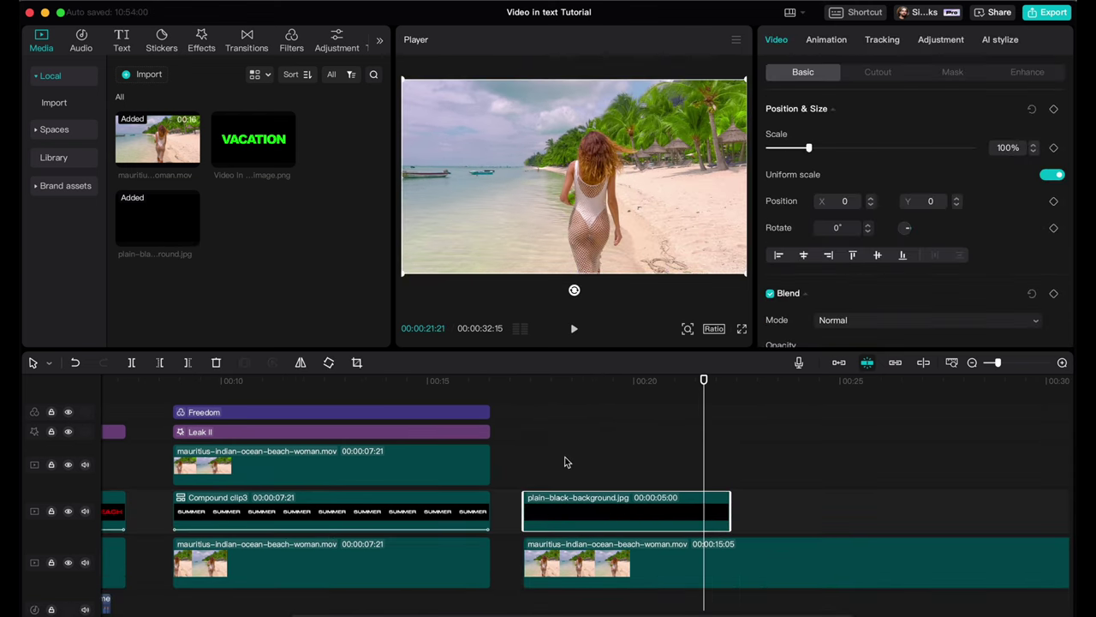
drag(729, 517, 860, 513)
scroll(823, 498, right, 5)
scroll(823, 498, left, 5)
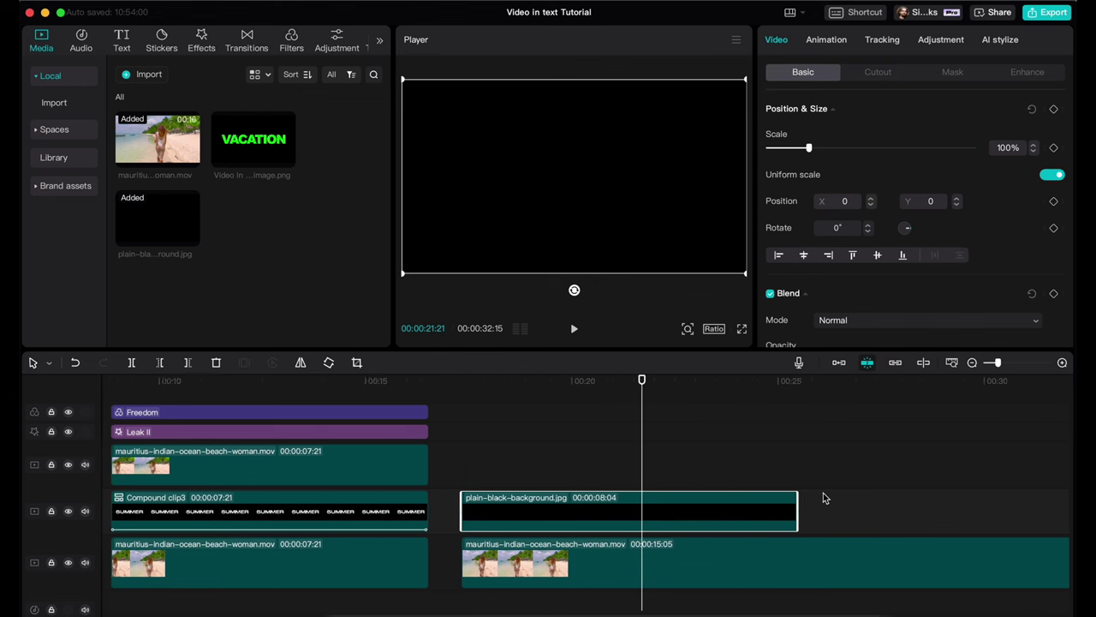
- Add a default text at the start of the black background clip, using the DrukWide font and the text "BEACH"
click(123, 43)
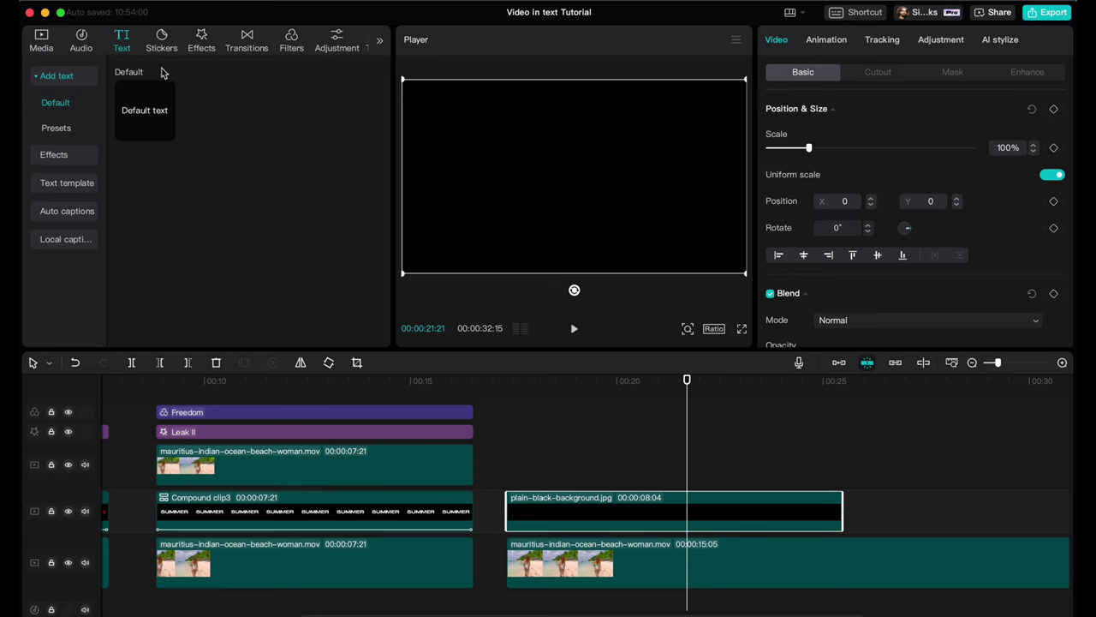
click(168, 136)
drag(781, 429, 559, 425)
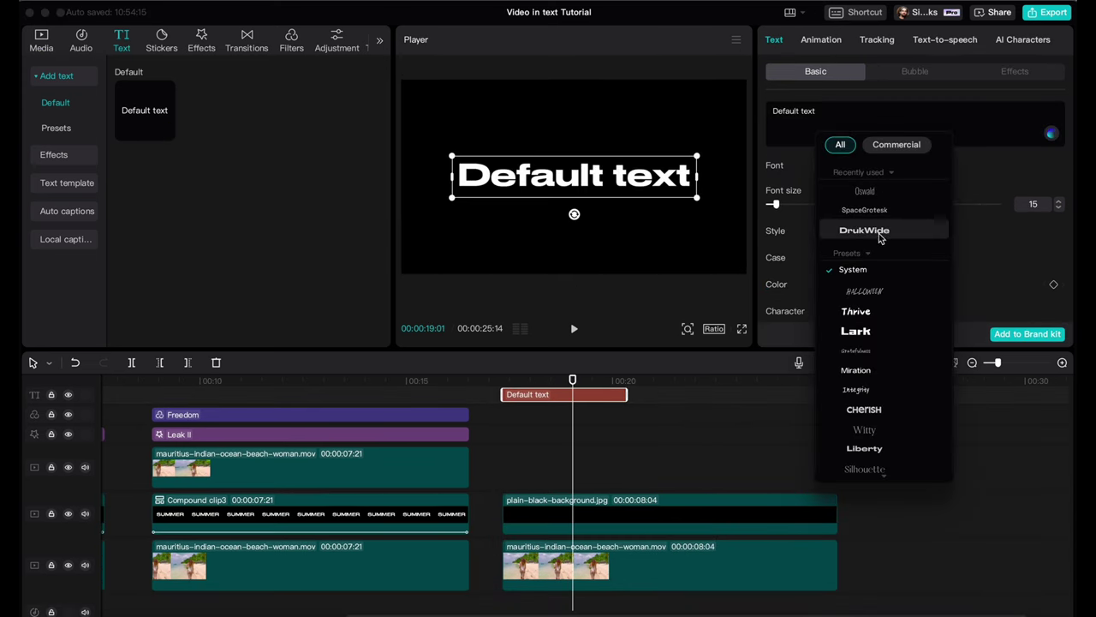
click(865, 230)
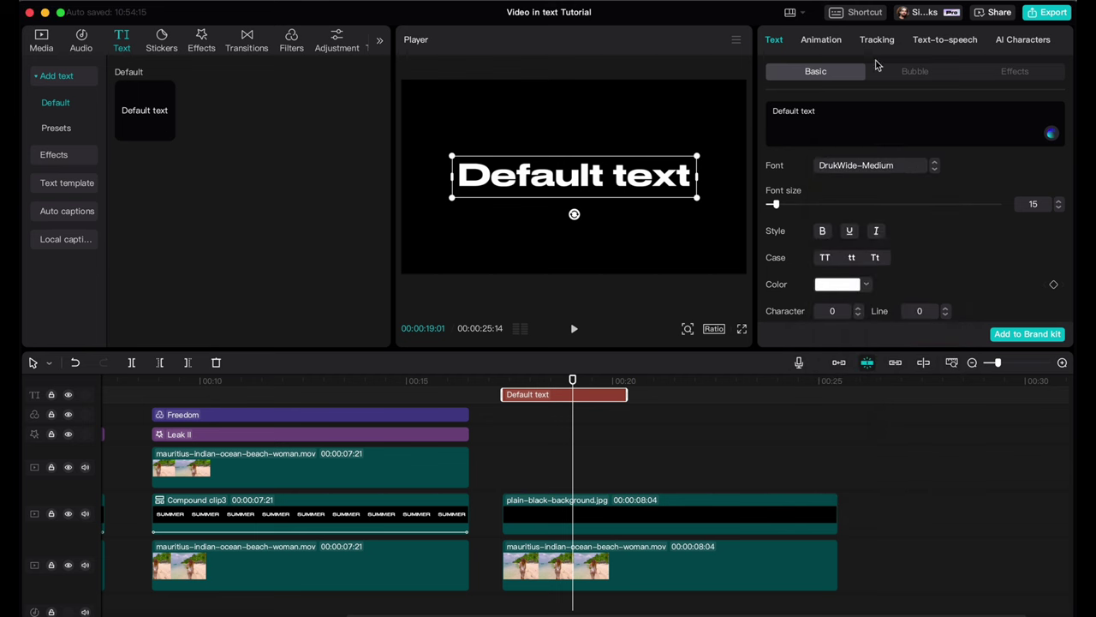
drag(826, 110, 754, 115)
text(BEACH)
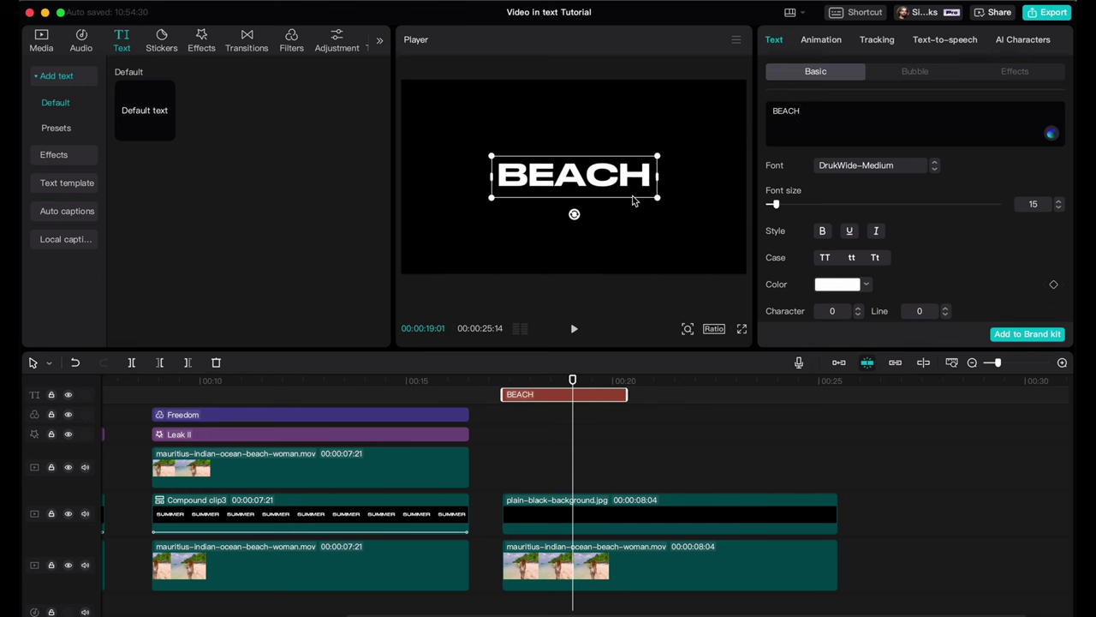
- Enlarge the "BEACH" title to nearly the full frame width and color it red
drag(659, 198, 732, 216)
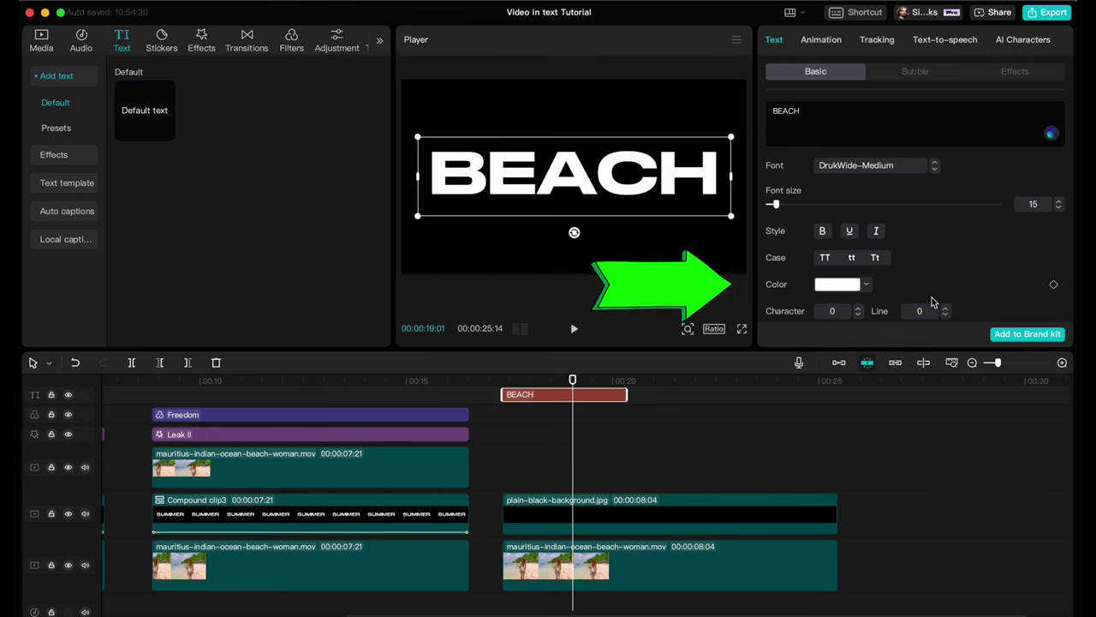
click(835, 286)
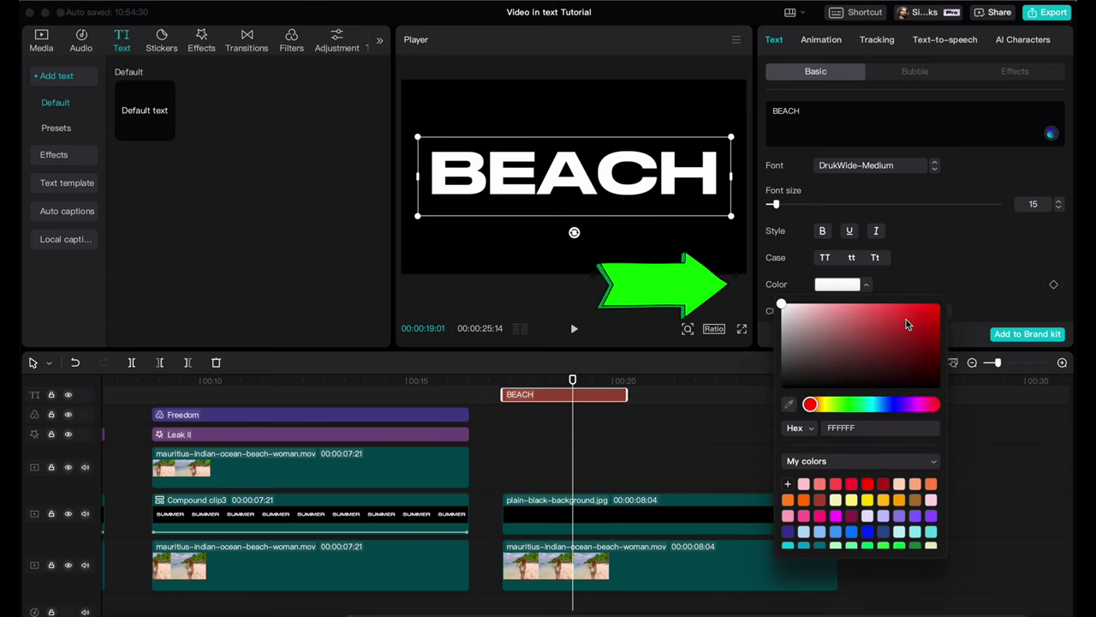
click(867, 484)
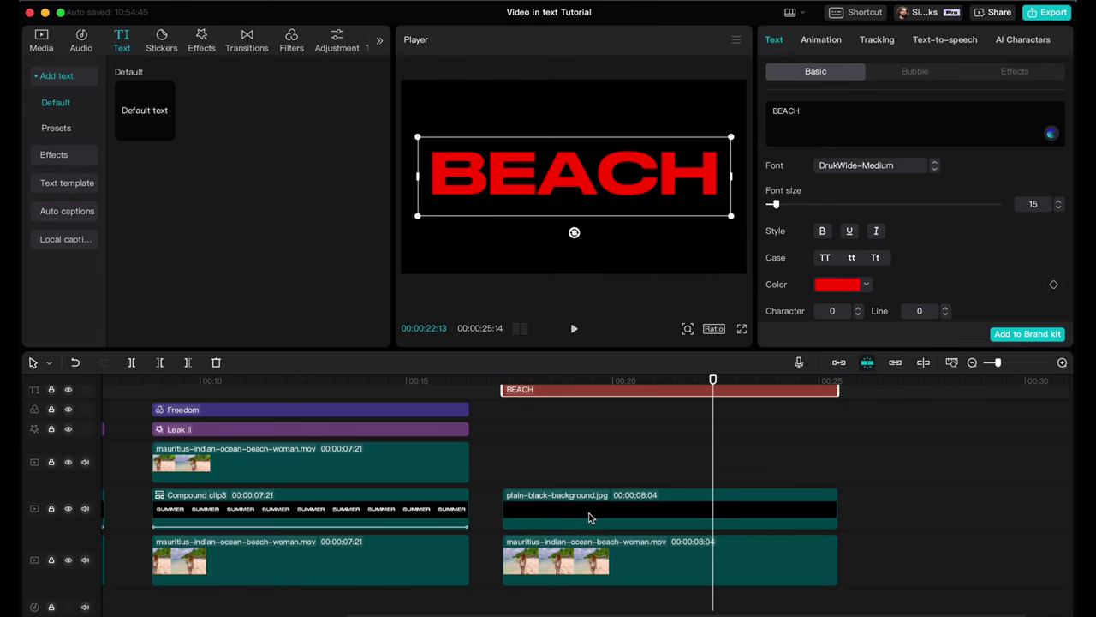
- Combine the "BEACH" title and the black background clip into a compound clip
click(590, 515)
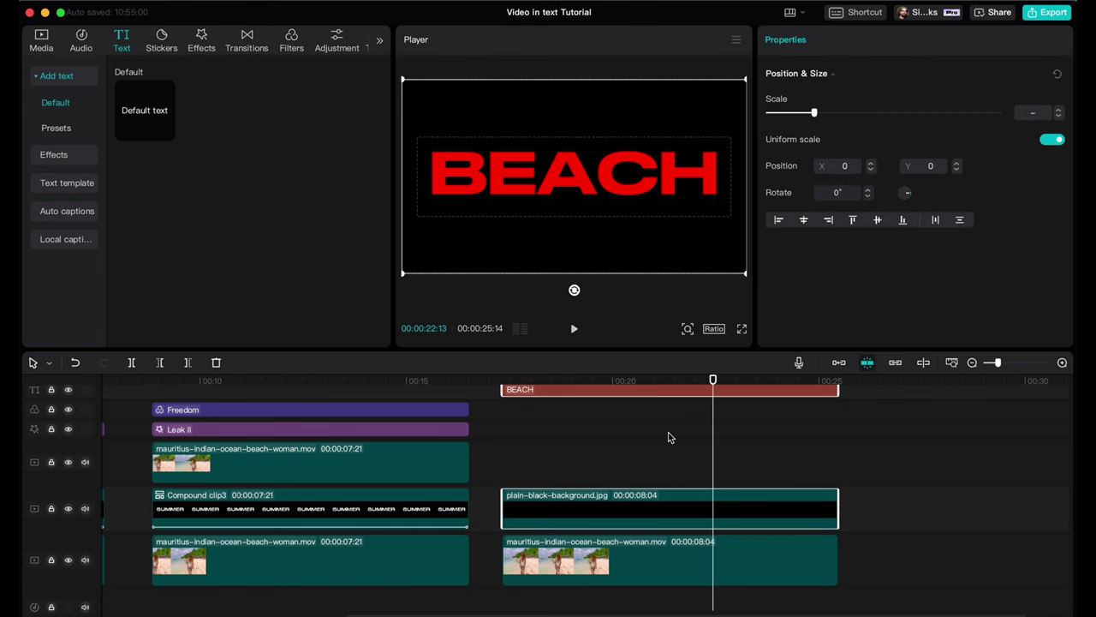
right_click(668, 520)
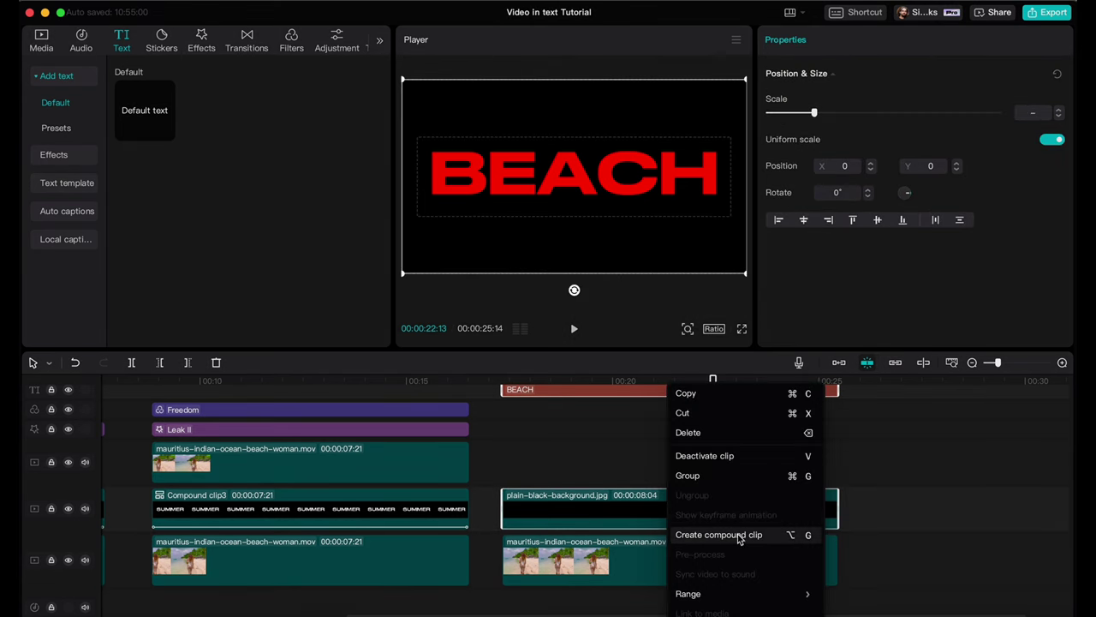
click(692, 531)
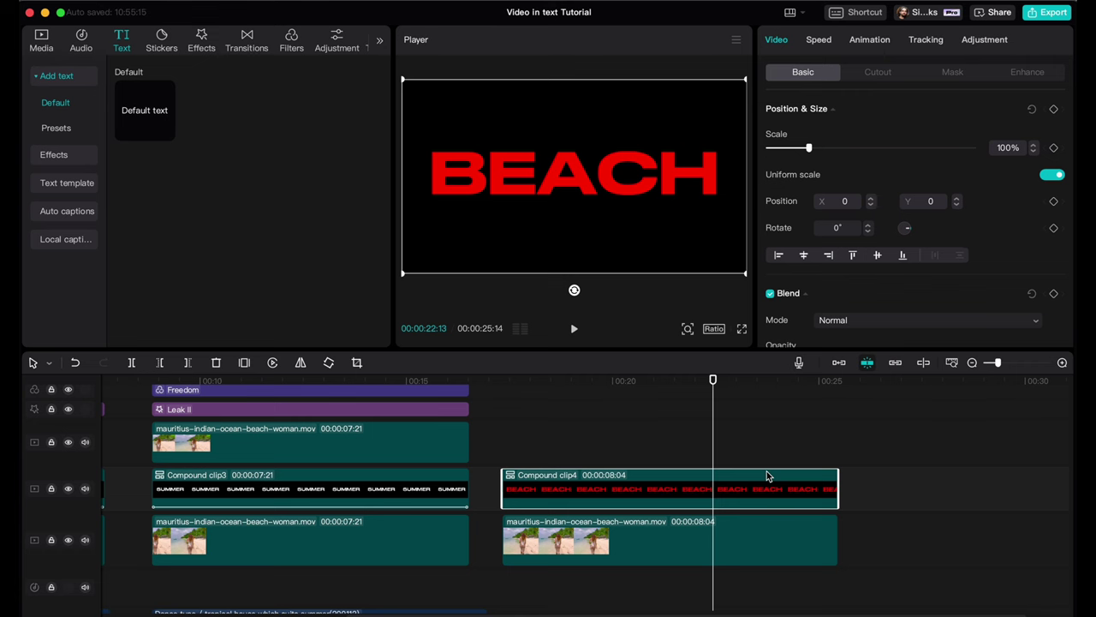
- Enable the Chroma key cutout for the "BEACH" compound clip
scroll(814, 403, left, 2)
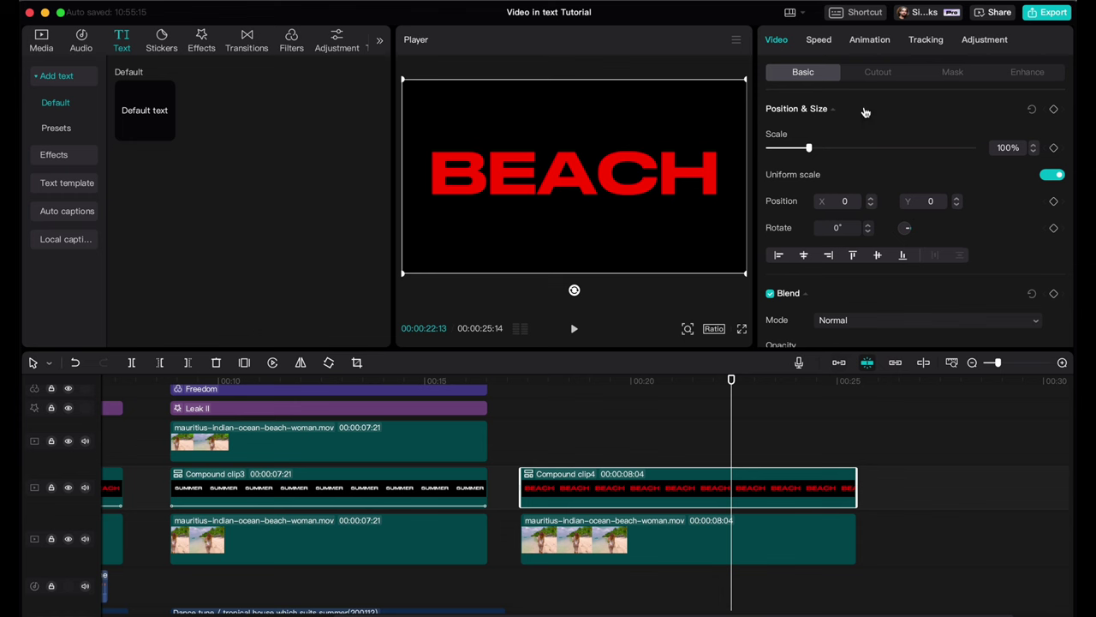
click(872, 73)
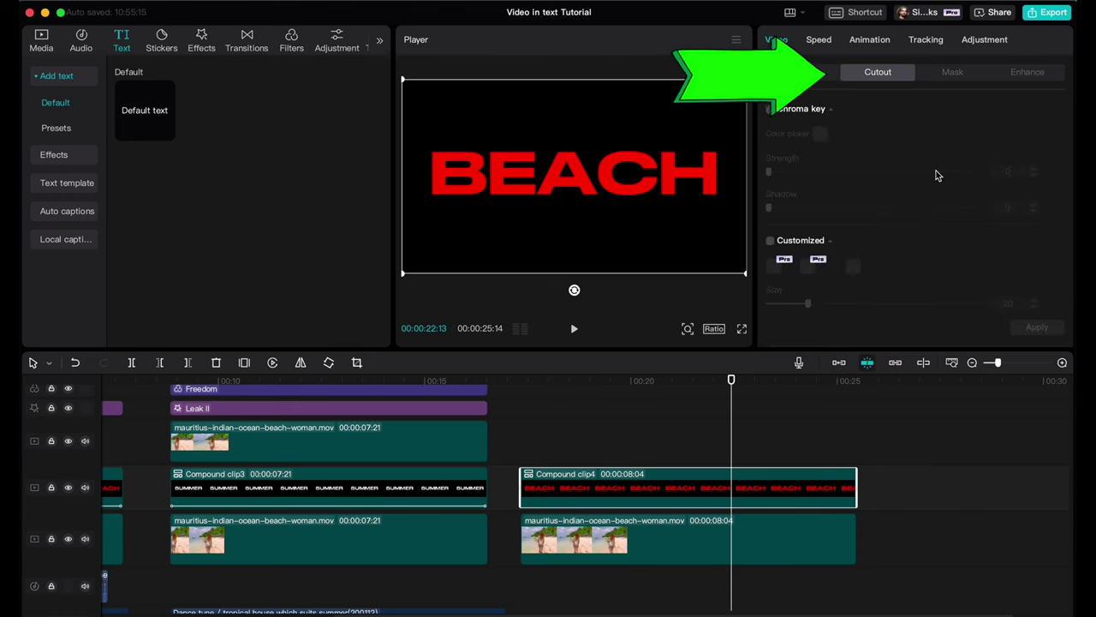
click(770, 109)
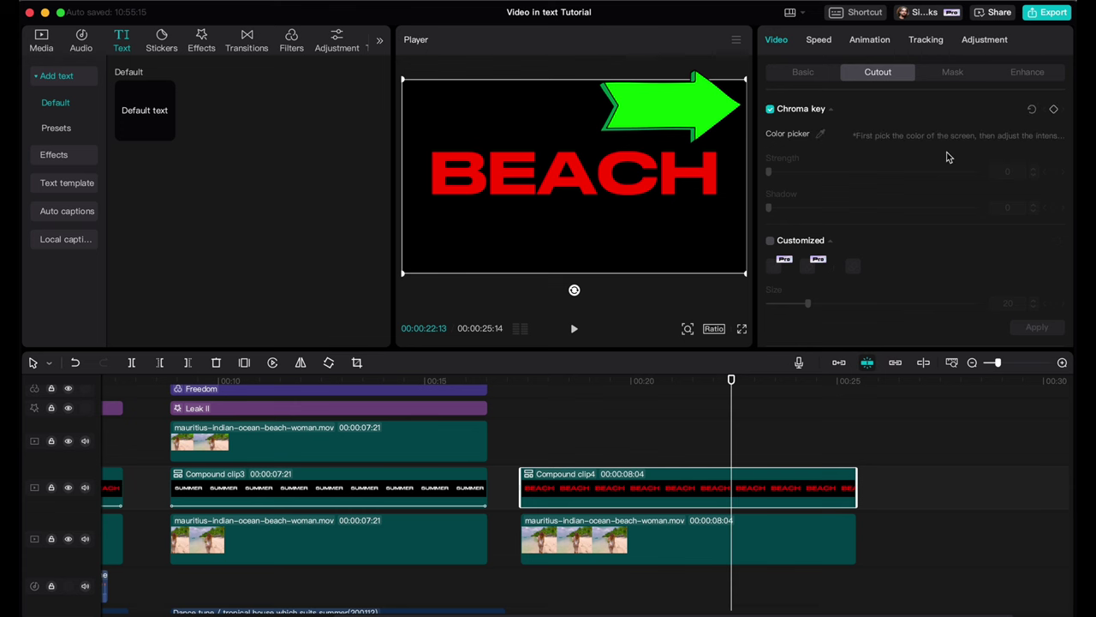
- Pick the red of the "BEACH" letters as the chroma key color and raise the strength until the beach video fills the text
click(820, 134)
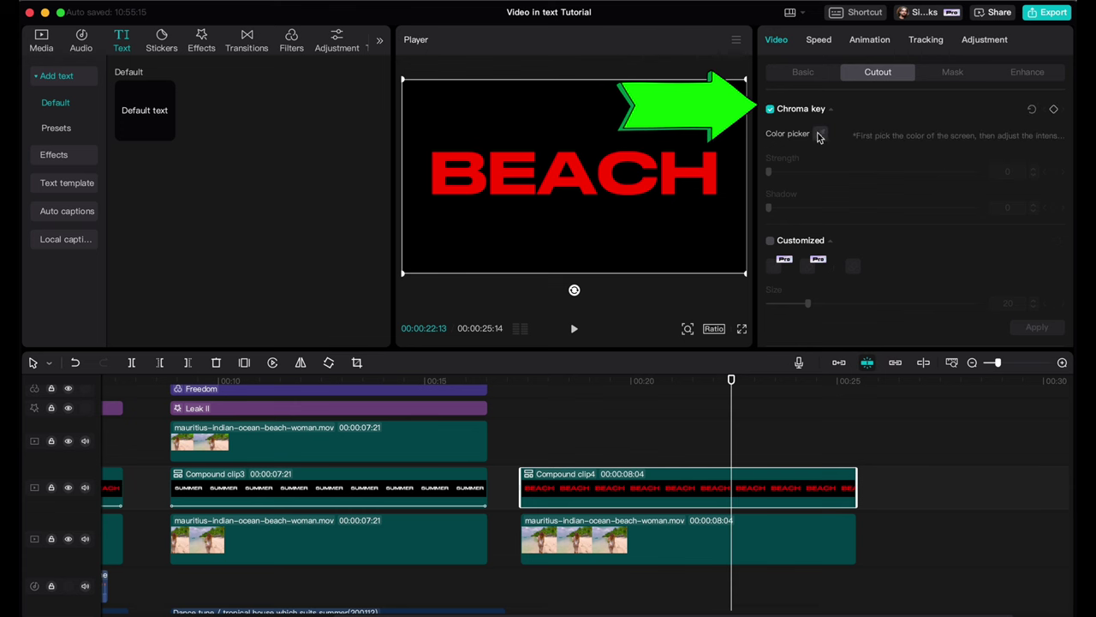
click(709, 175)
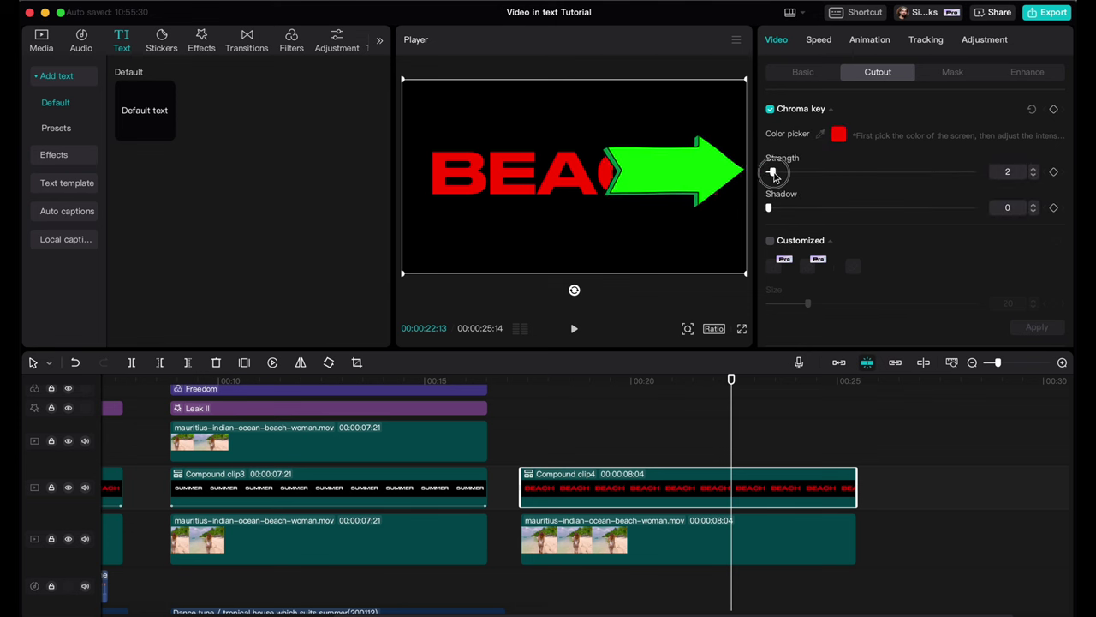
drag(770, 176, 805, 177)
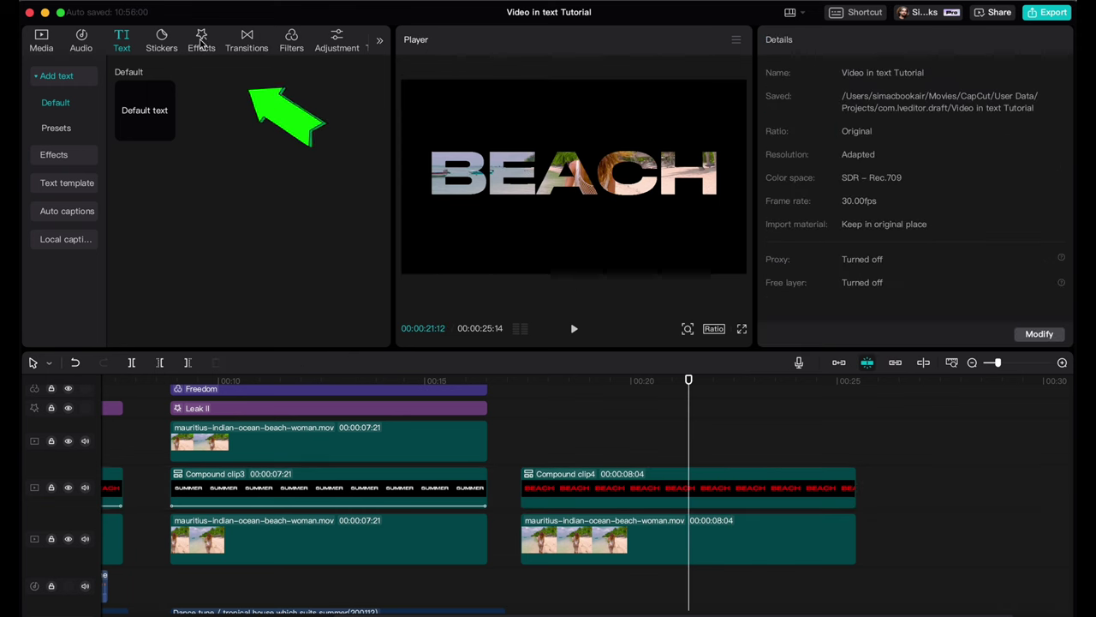
- Find the Freeze Moment video effect with the search term "freeze", add it, and fit it to the full length of the "BEACH" compound clip
click(201, 40)
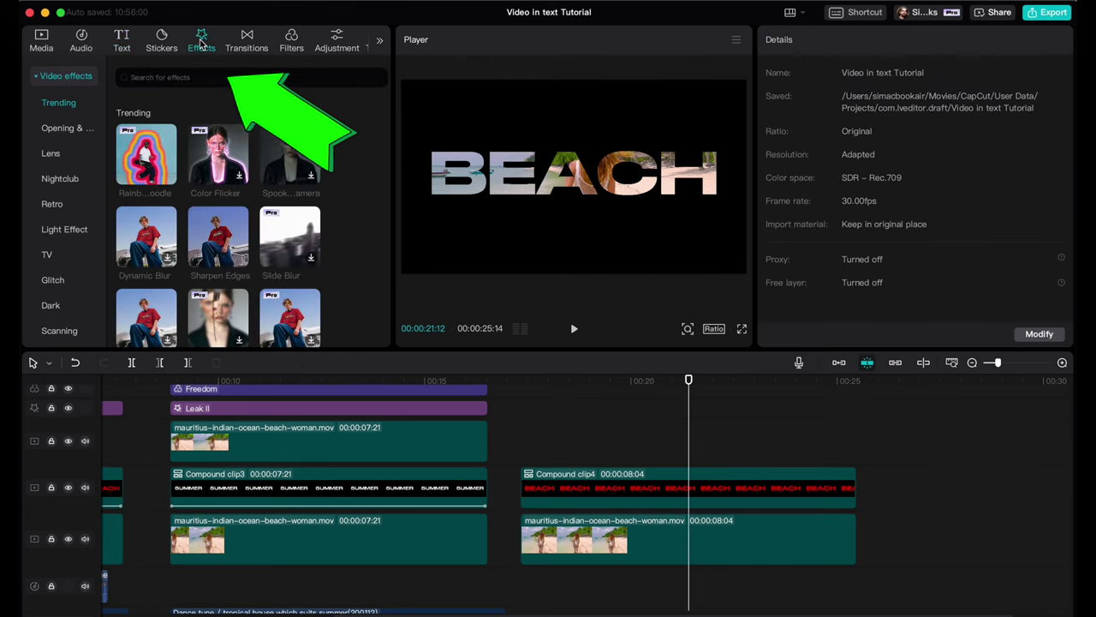
scroll(222, 184, down, 10)
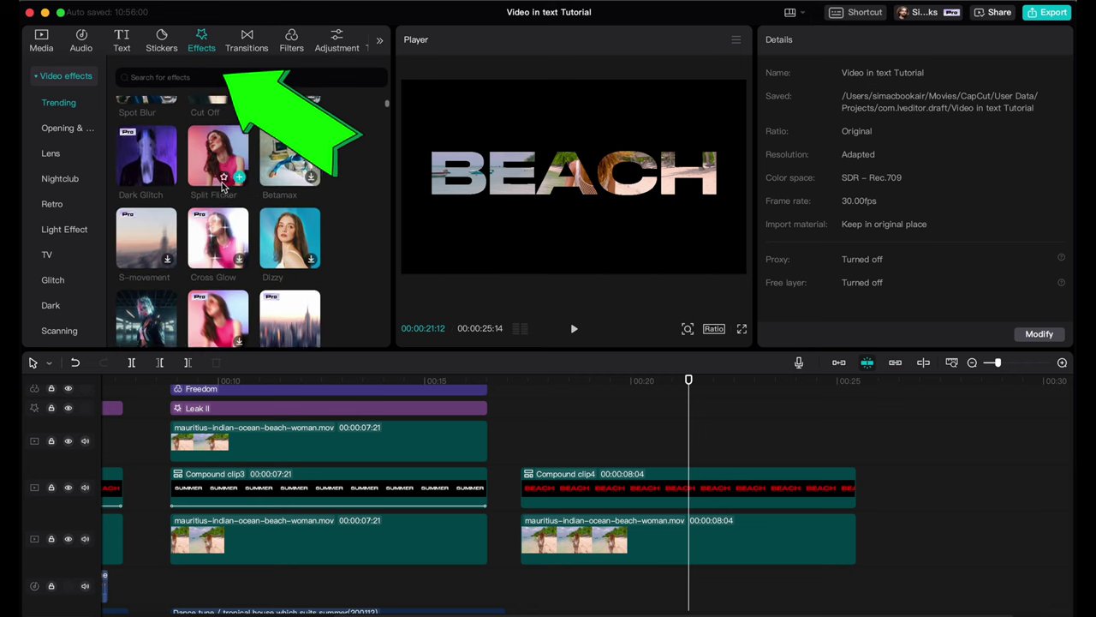
scroll(218, 171, down, 10)
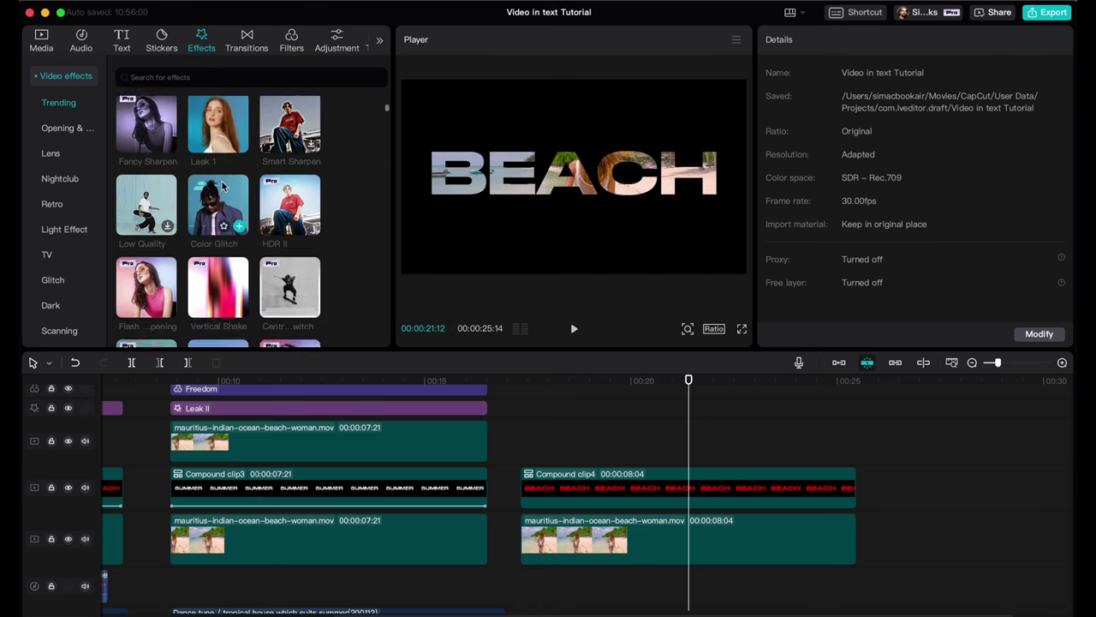
click(213, 164)
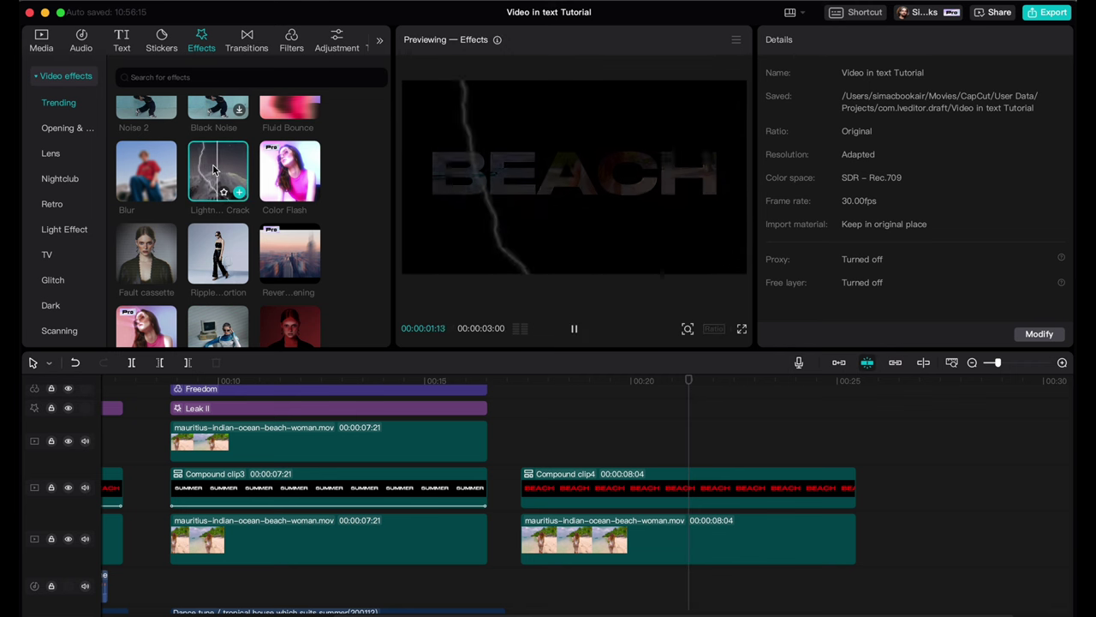
scroll(215, 176, down, 2)
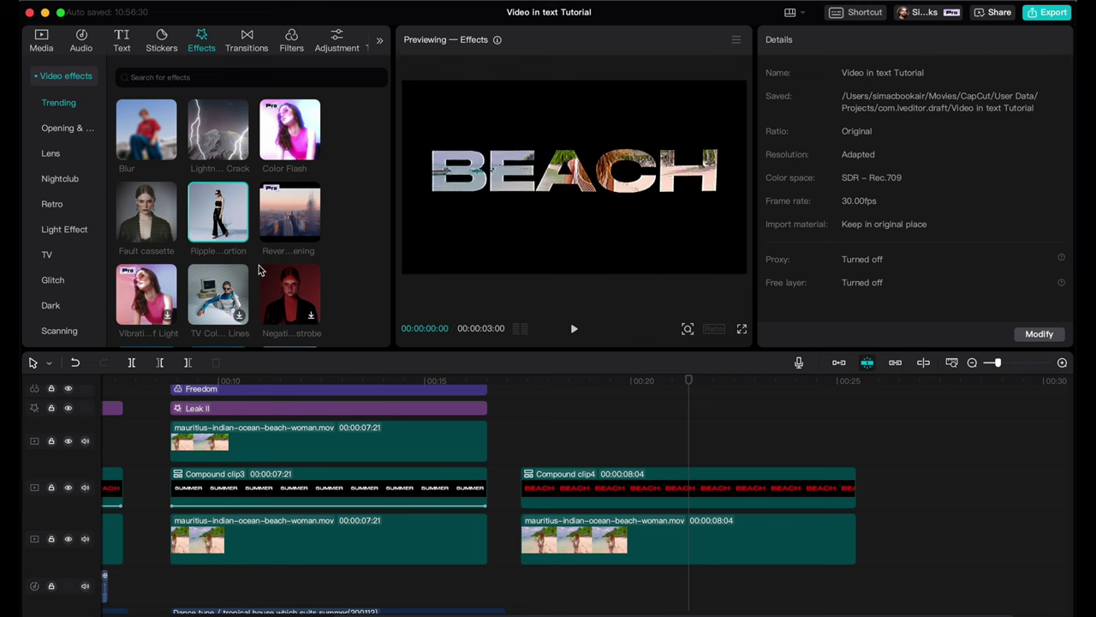
scroll(261, 271, down, 1)
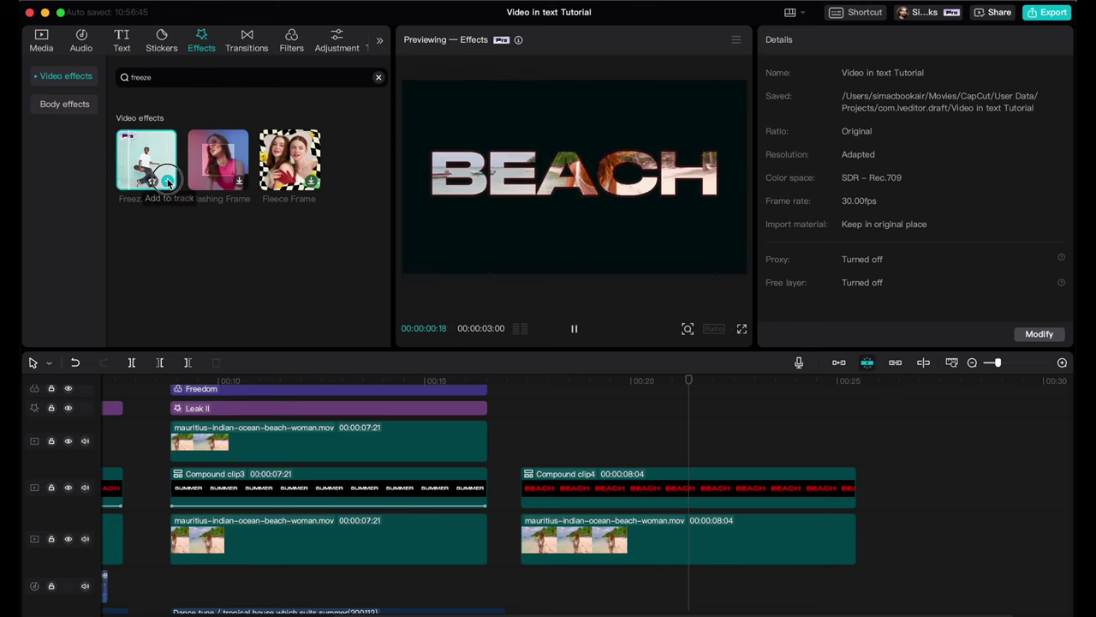
click(167, 182)
drag(732, 408, 565, 412)
drag(644, 408, 853, 412)
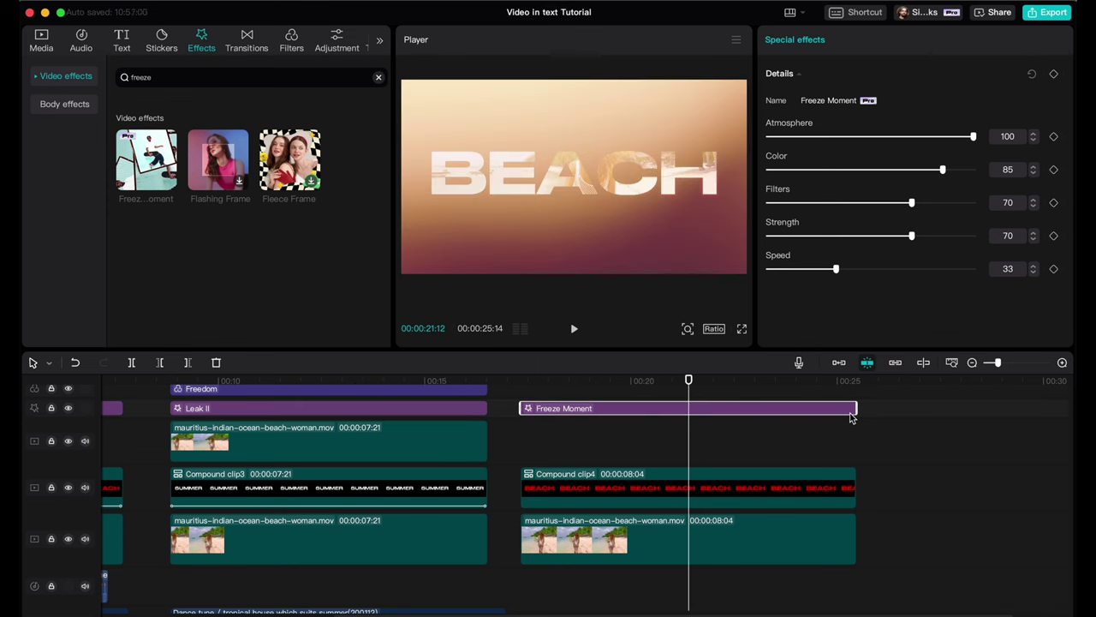
- Play back the "BEACH" clip with the Freeze Moment effect and set the effect's Color to 100
click(528, 380)
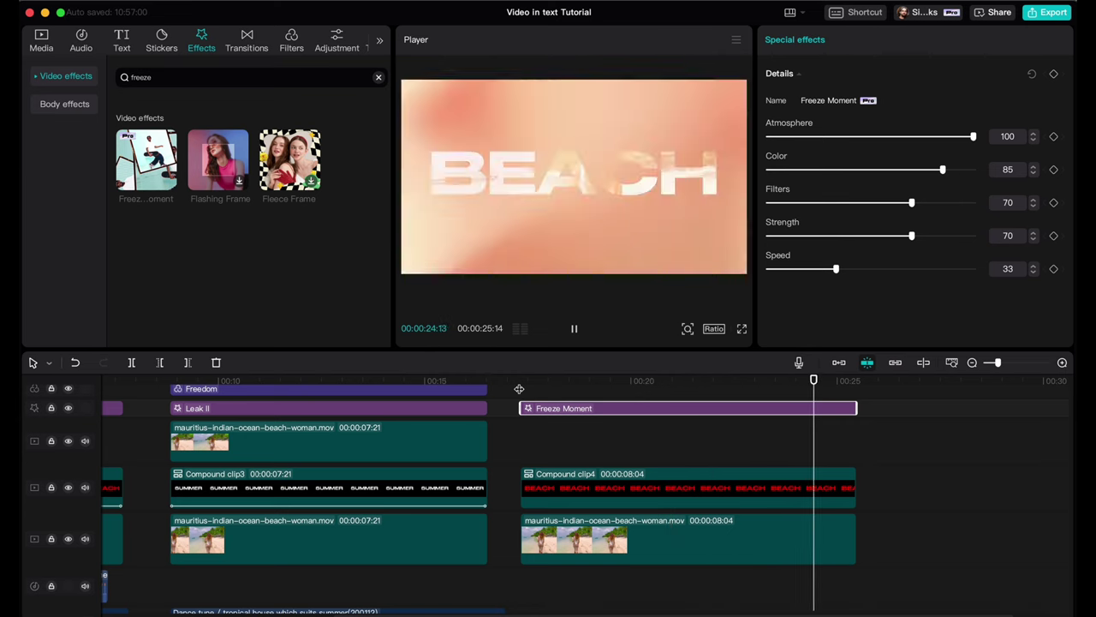
key(space)
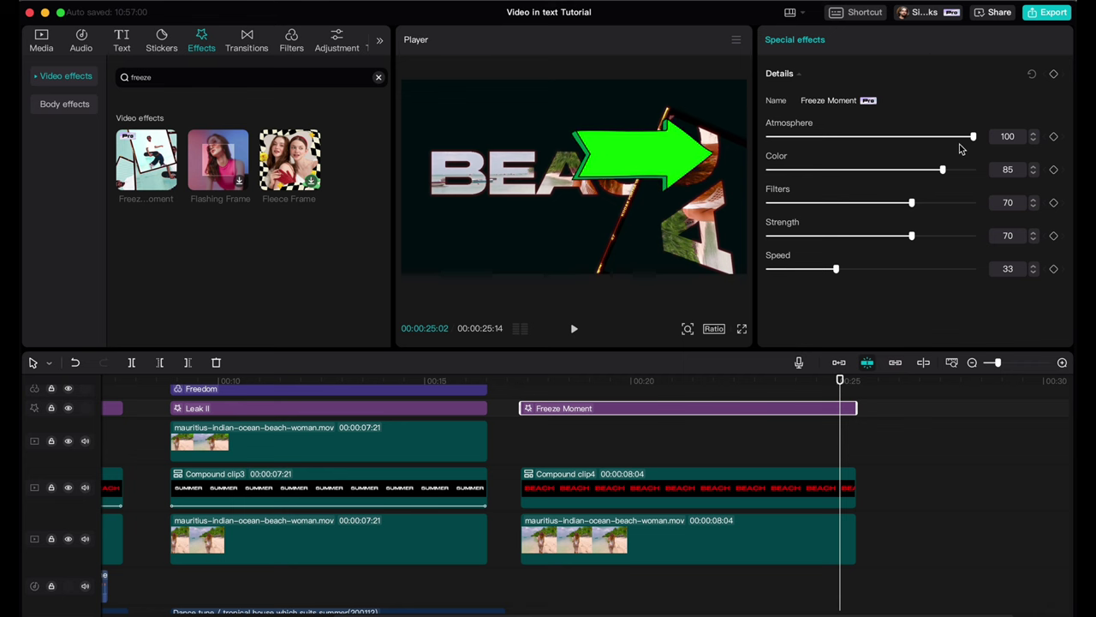
drag(967, 143, 1061, 175)
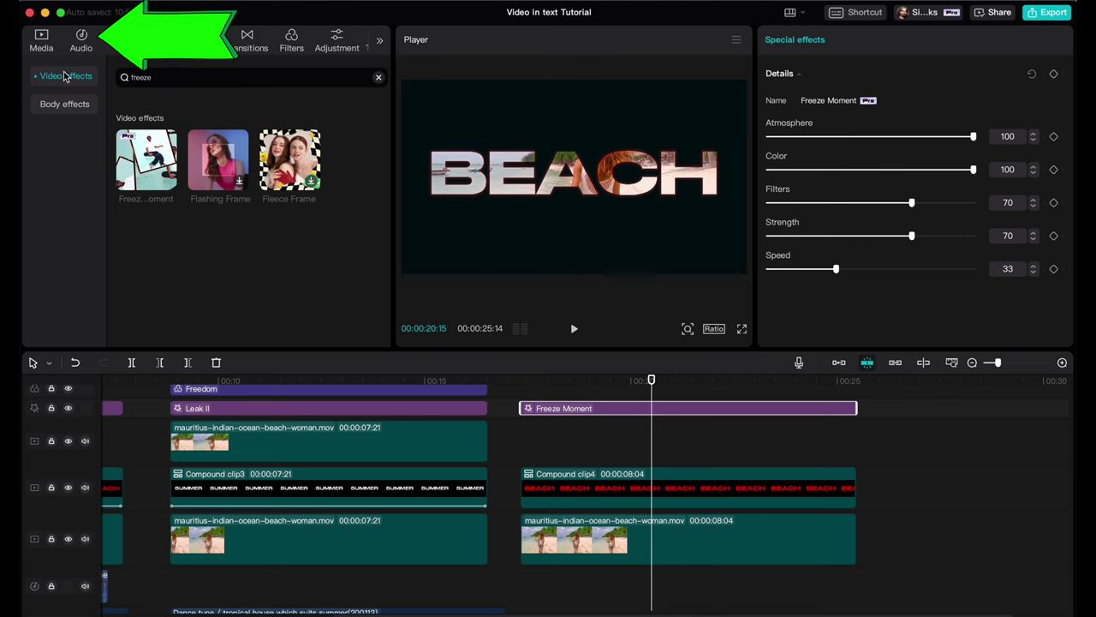
- Add the Camera shutter 2 sound effect from the favorites to the timeline
click(80, 39)
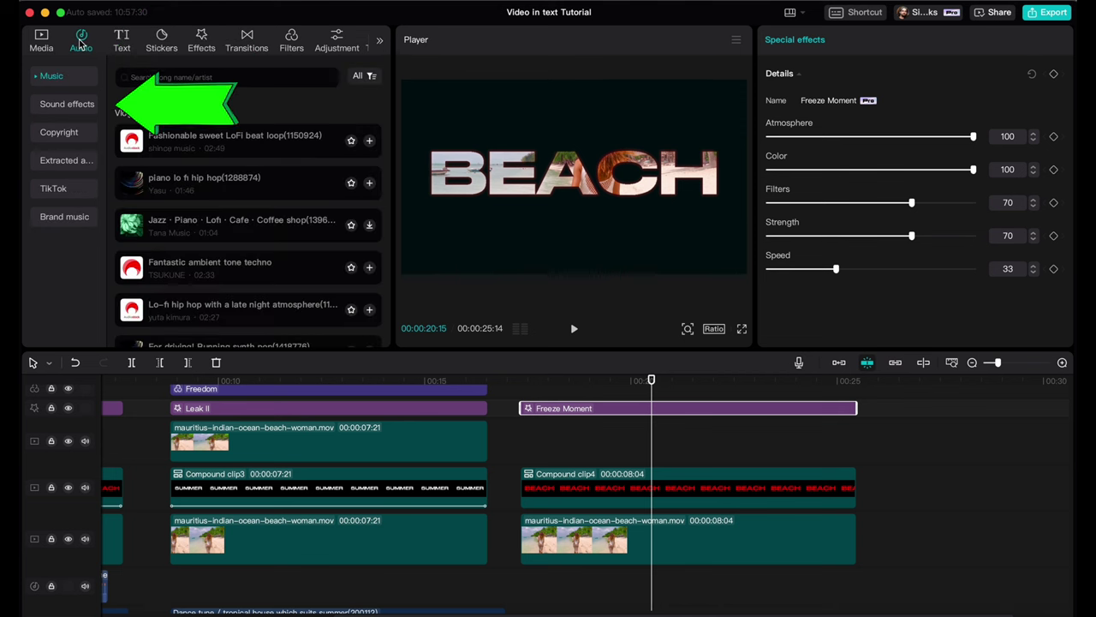
click(57, 107)
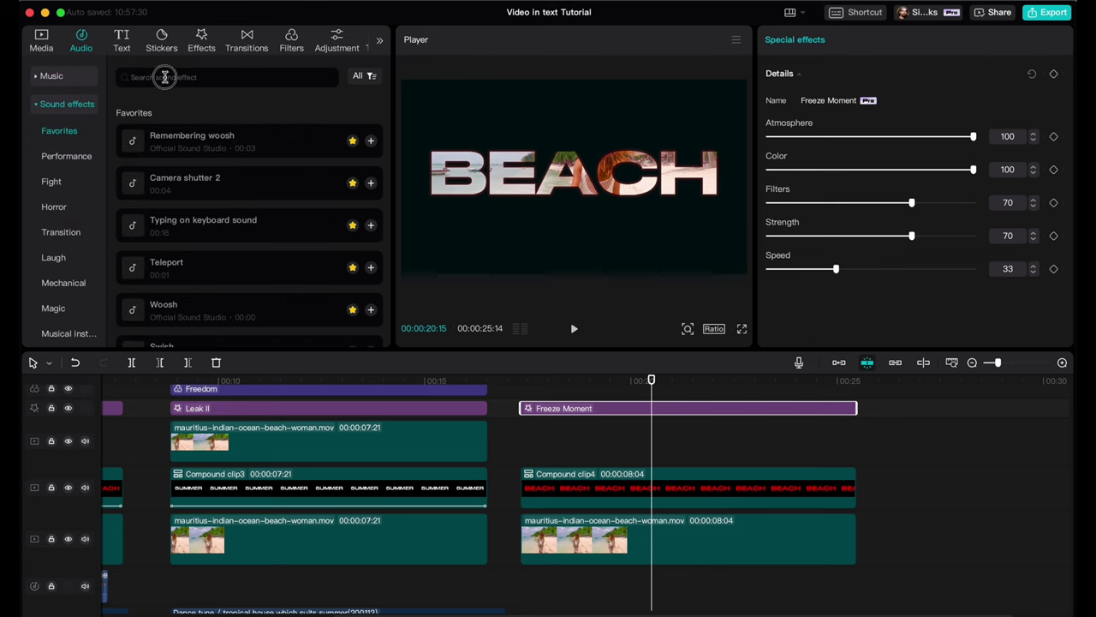
click(217, 187)
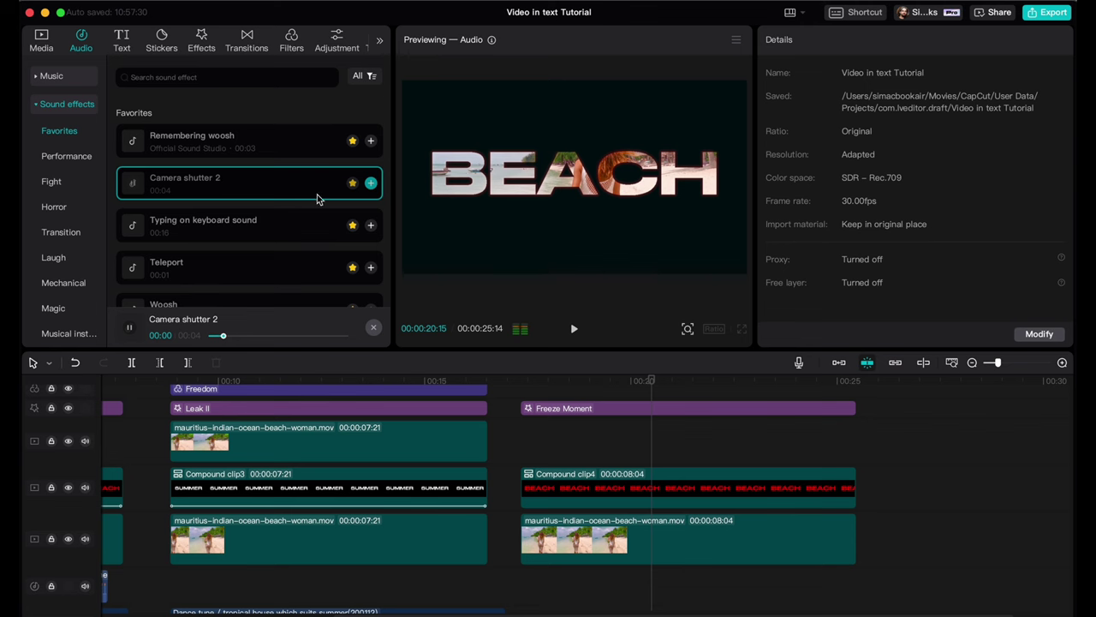
click(370, 183)
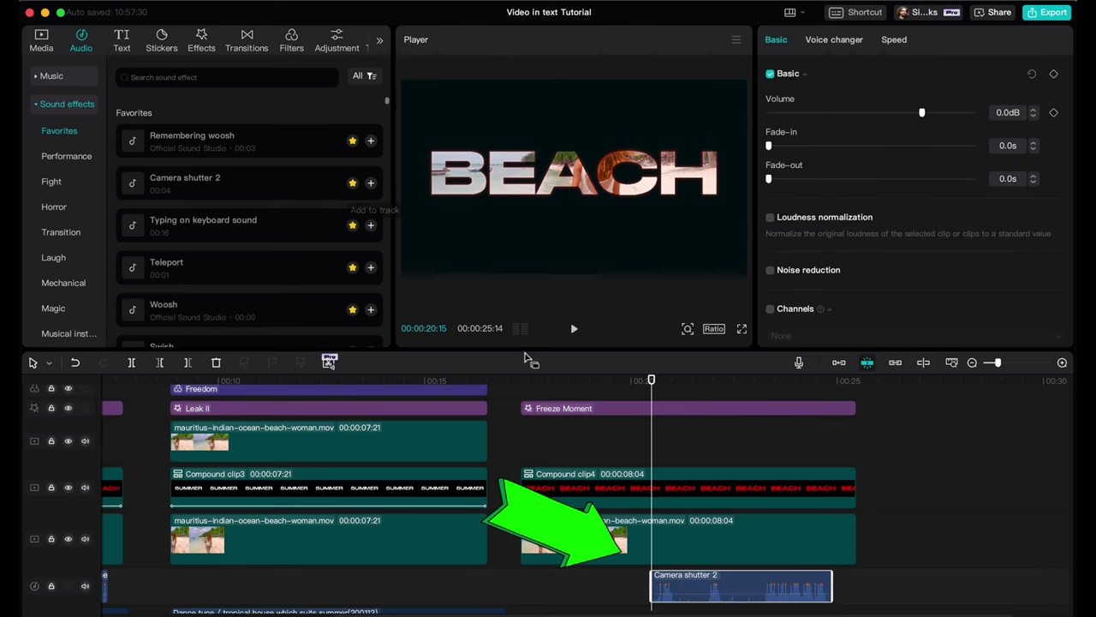
- Shorten the Camera shutter 2 clip, place it near the start of the "BEACH" clip, and play it back to check the timing
drag(652, 587, 592, 570)
mouse_move(543, 382)
mouse_down()
mouse_move(558, 382)
mouse_move(544, 382)
mouse_up()
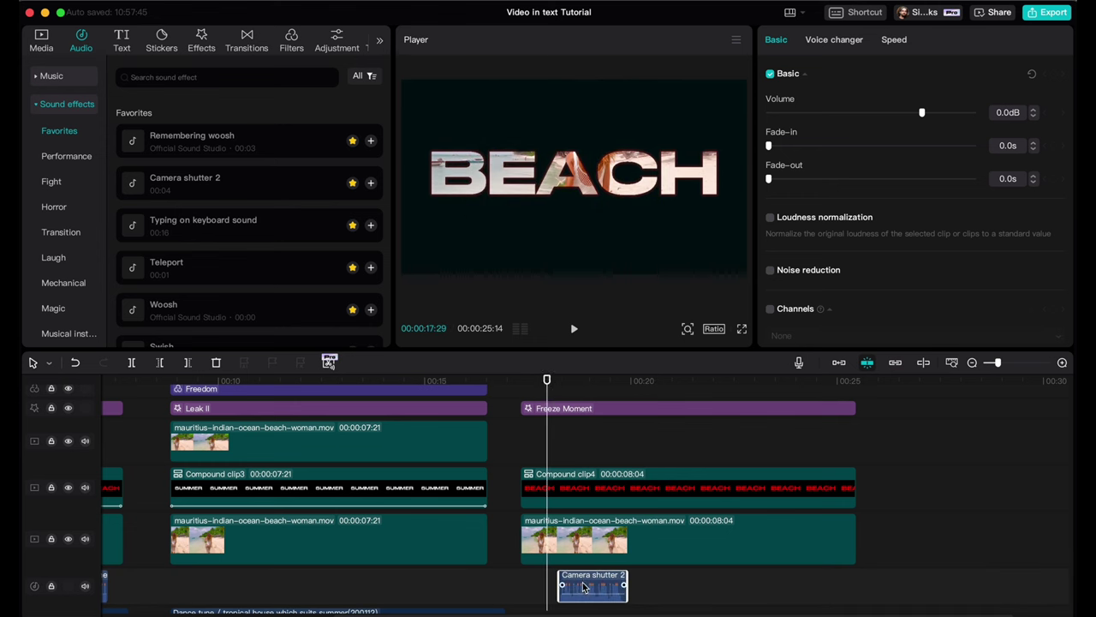
key(space)
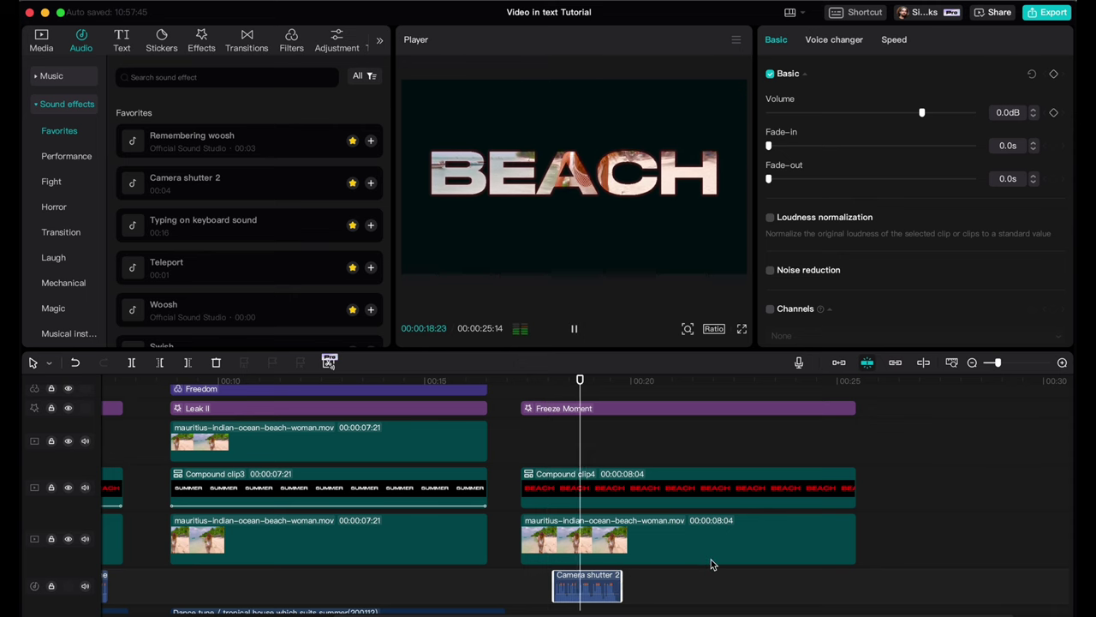
key(space)
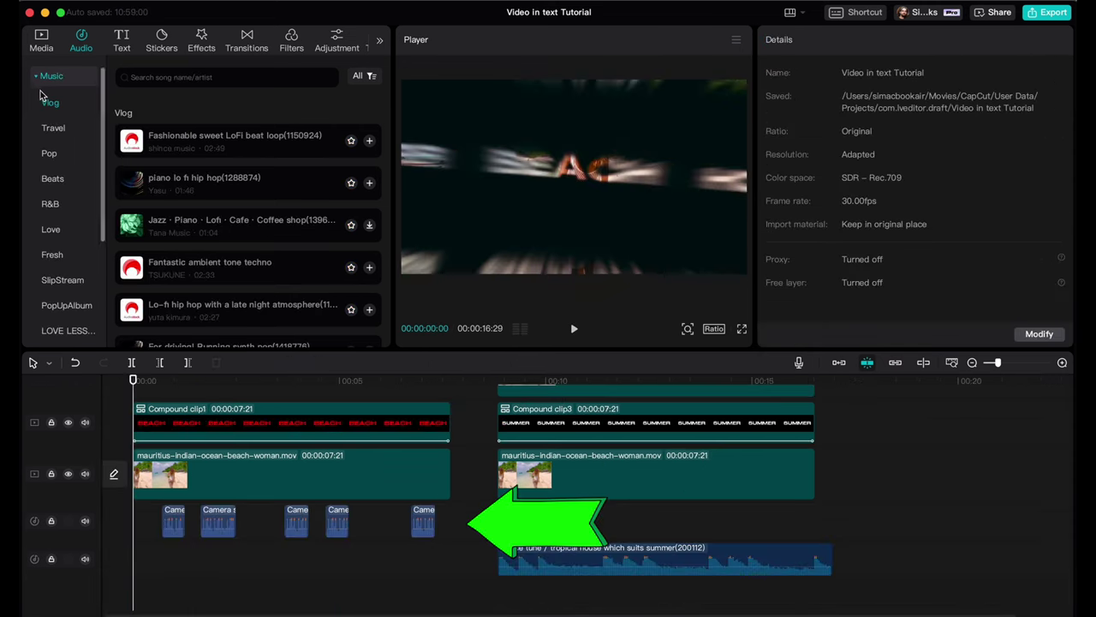
- Search the music library for "fang"
click(37, 78)
click(64, 104)
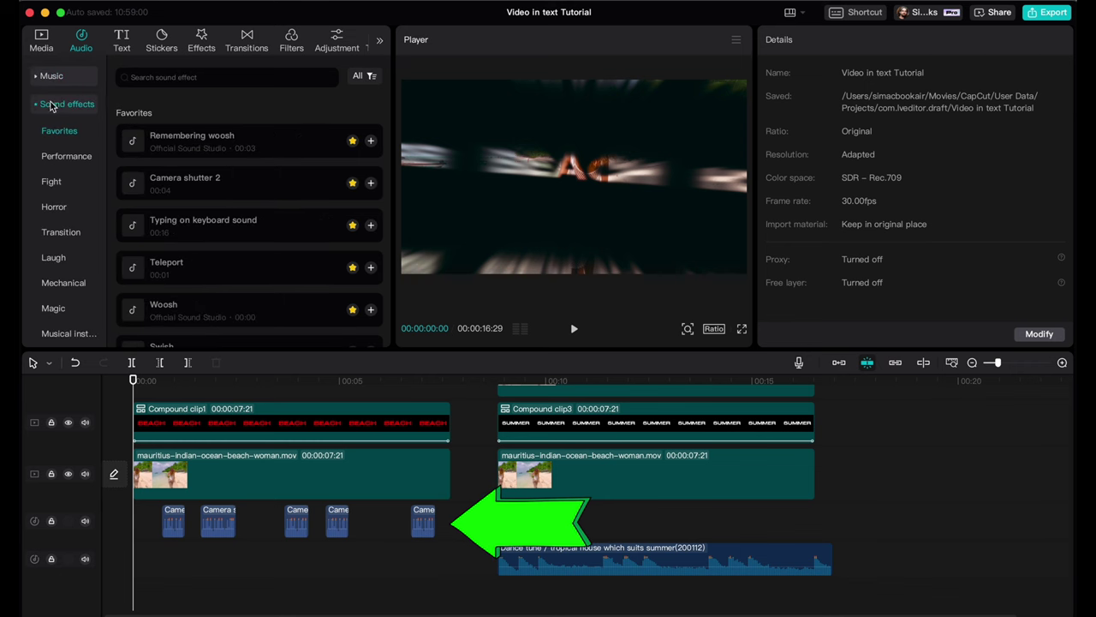
click(85, 77)
click(150, 76)
text(fang)
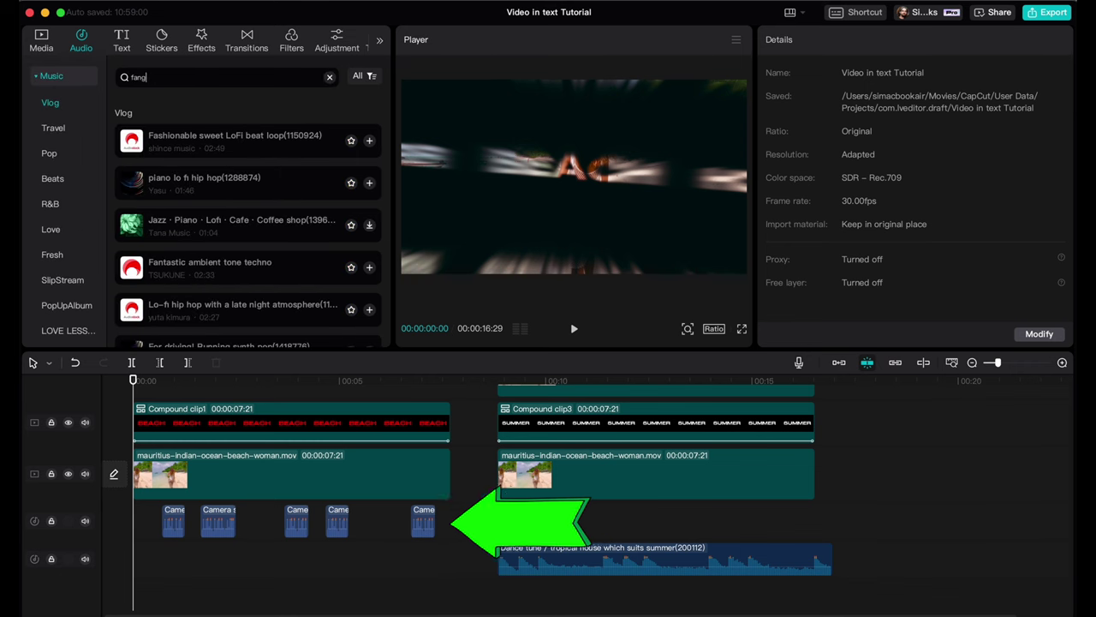
key(Return)
- Add the first Fang track under the first "BEACH" clip and cut off everything past 00:00:07:21, where that clip ends
click(159, 107)
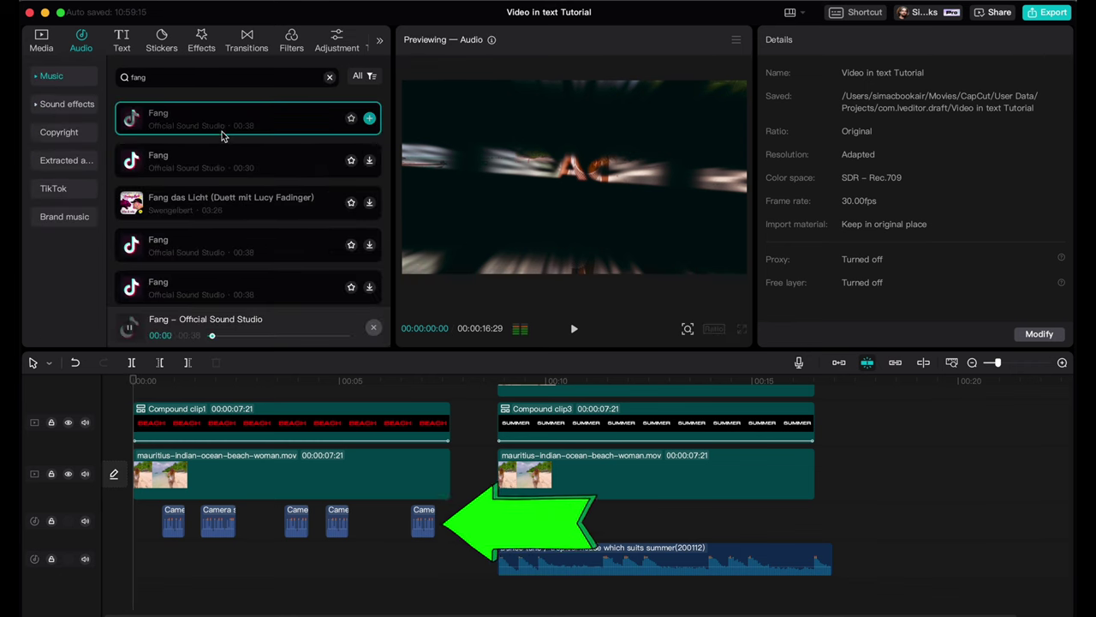
click(370, 118)
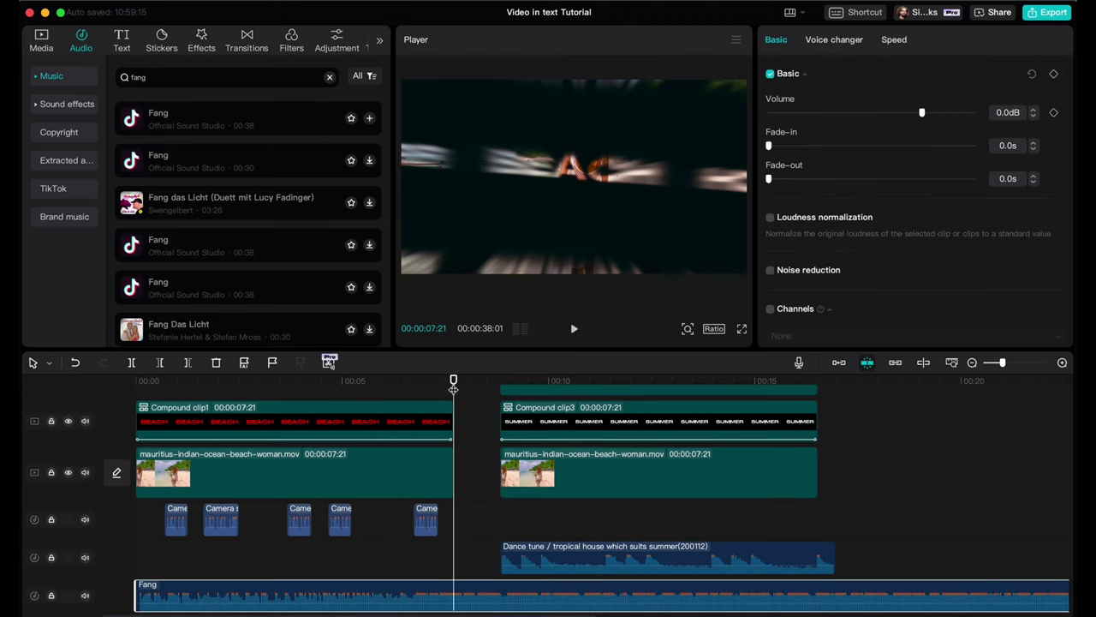
key(super+b)
key(Delete)
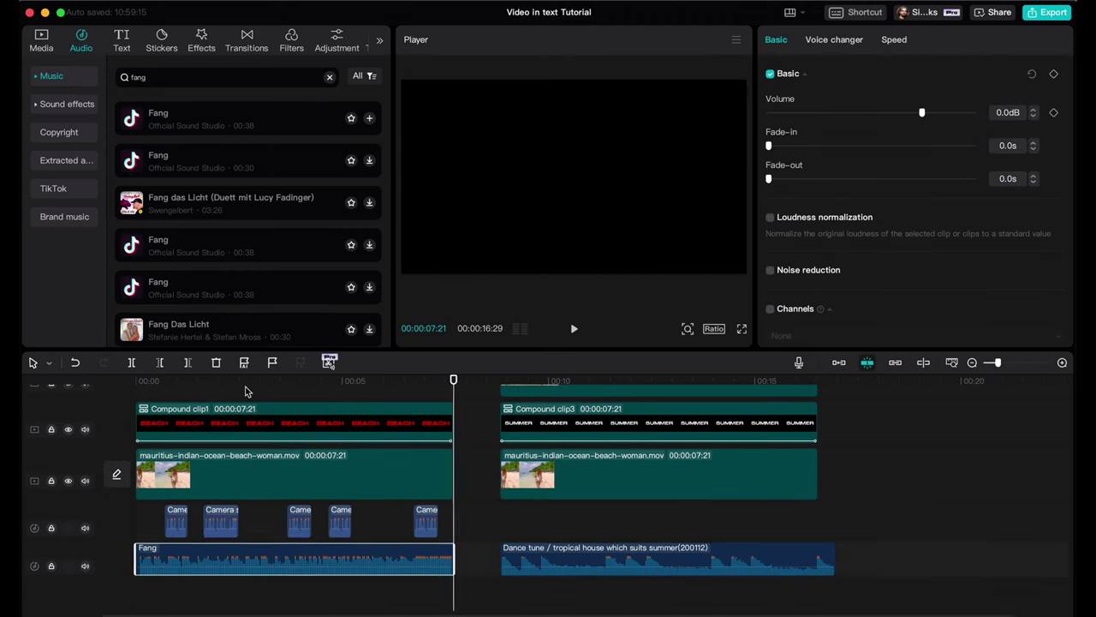
- Apply the Boun…Rush combo animation to the first "BEACH" compound clip and play it back
click(313, 426)
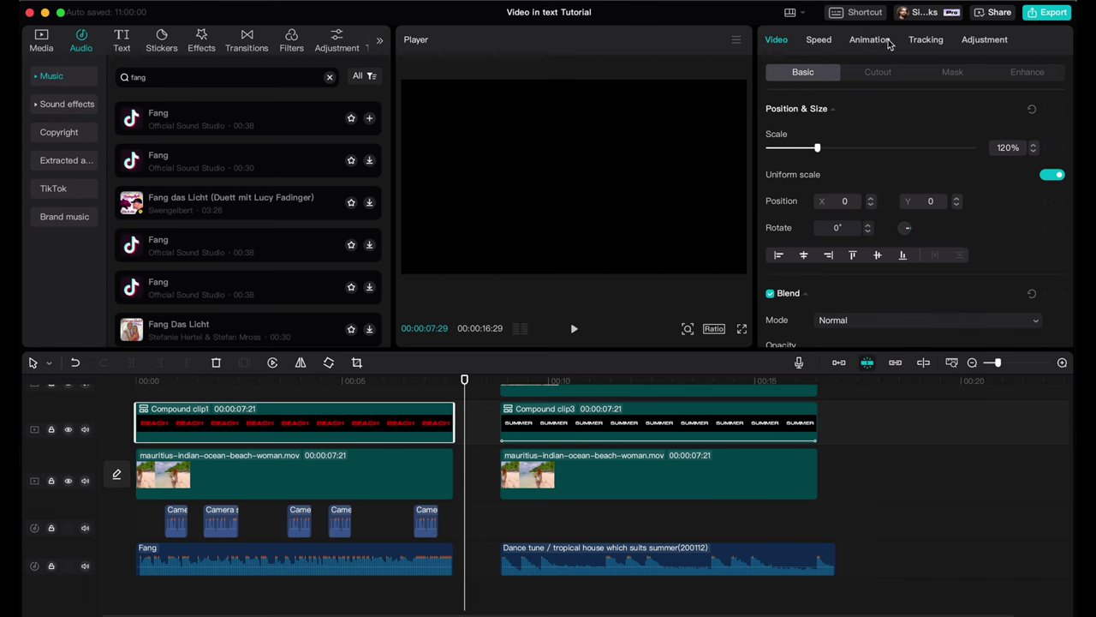
click(861, 43)
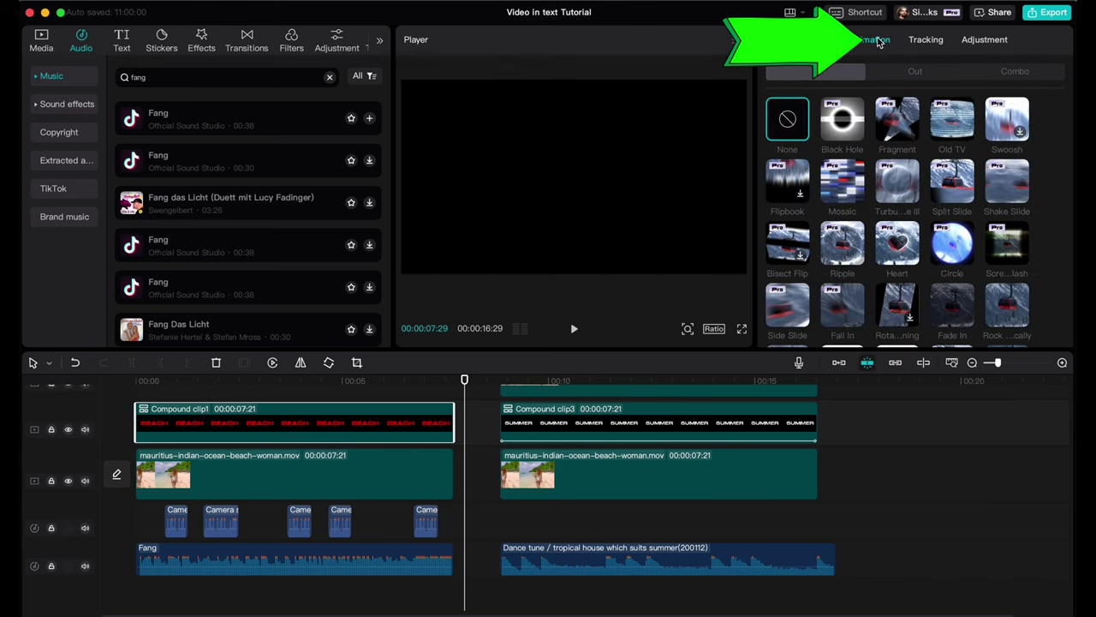
click(1016, 74)
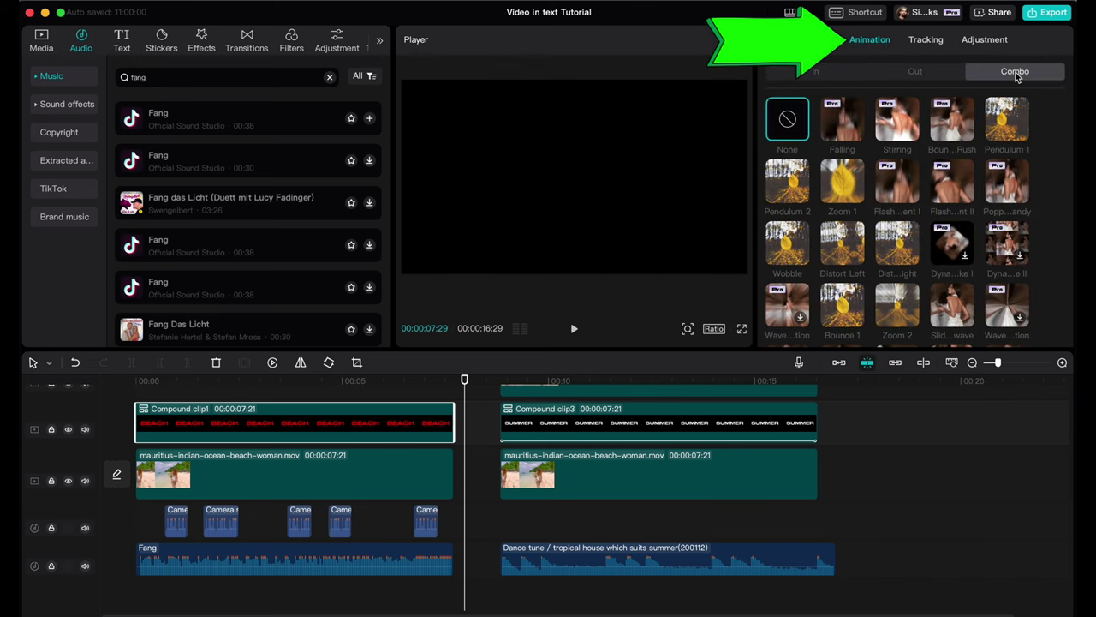
click(955, 129)
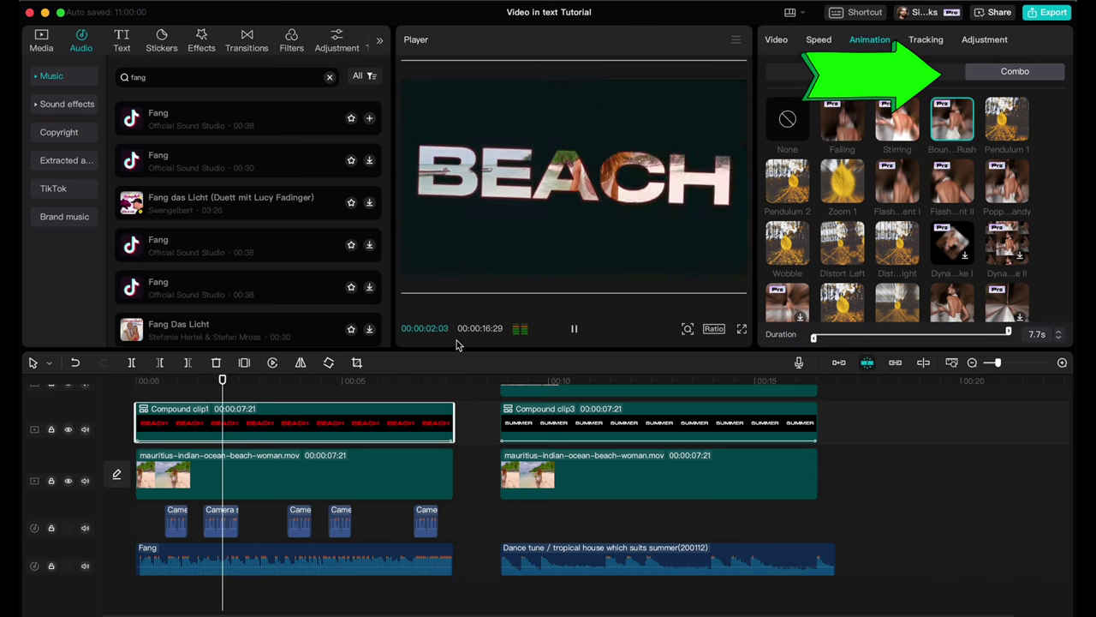
key(space)
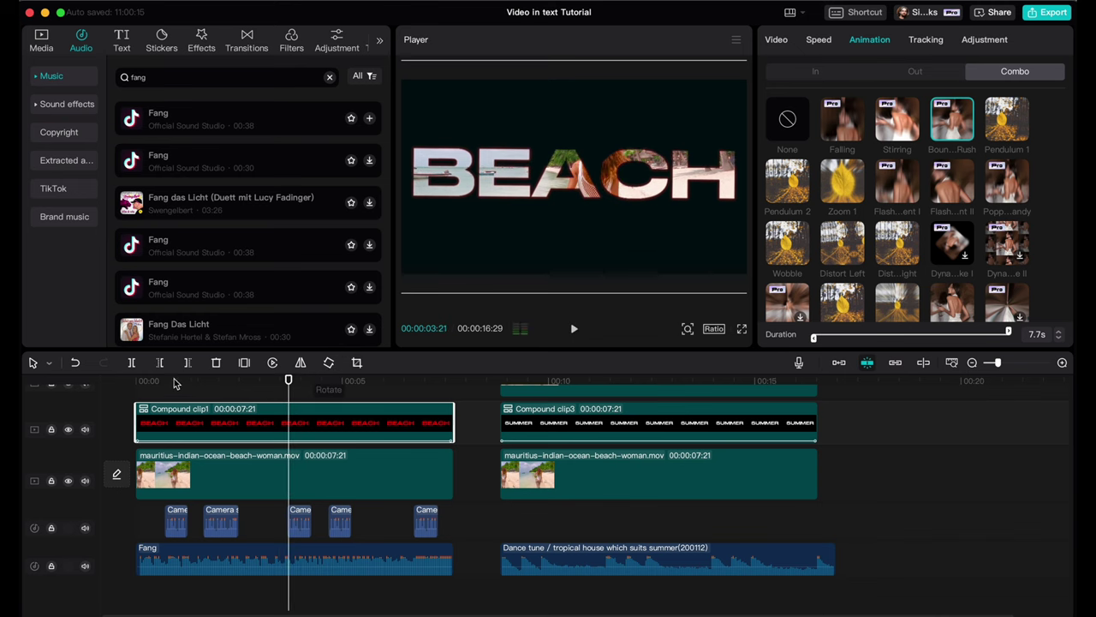
- Play the "BEACH" and "SUMMER" sequences from the start of the timeline in full screen
click(473, 424)
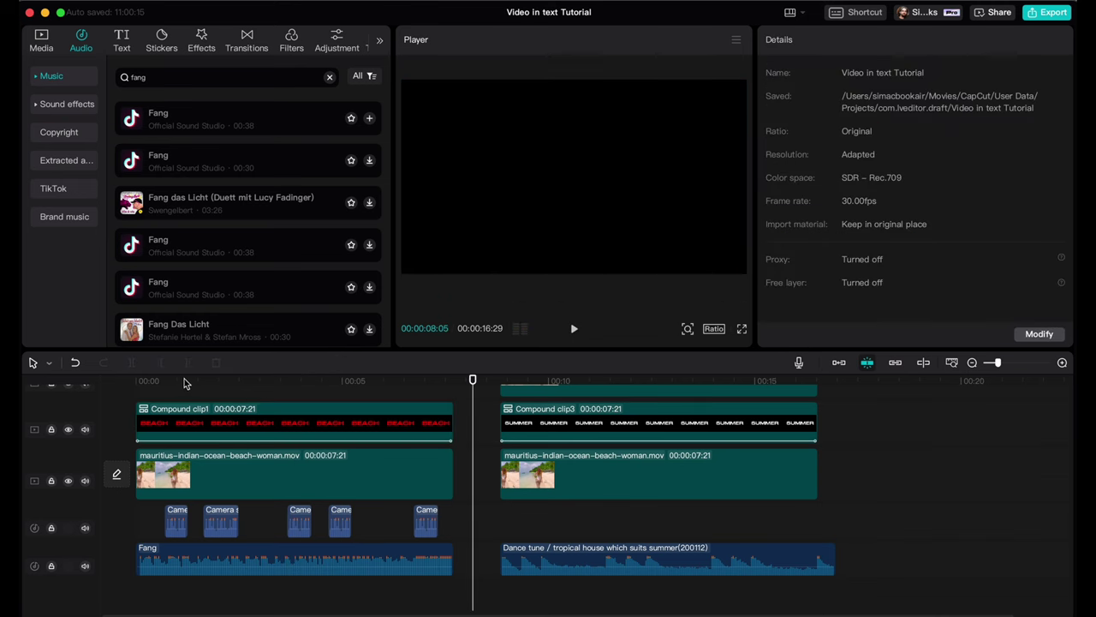
key(Home)
key(space)
key(super+shift+f)
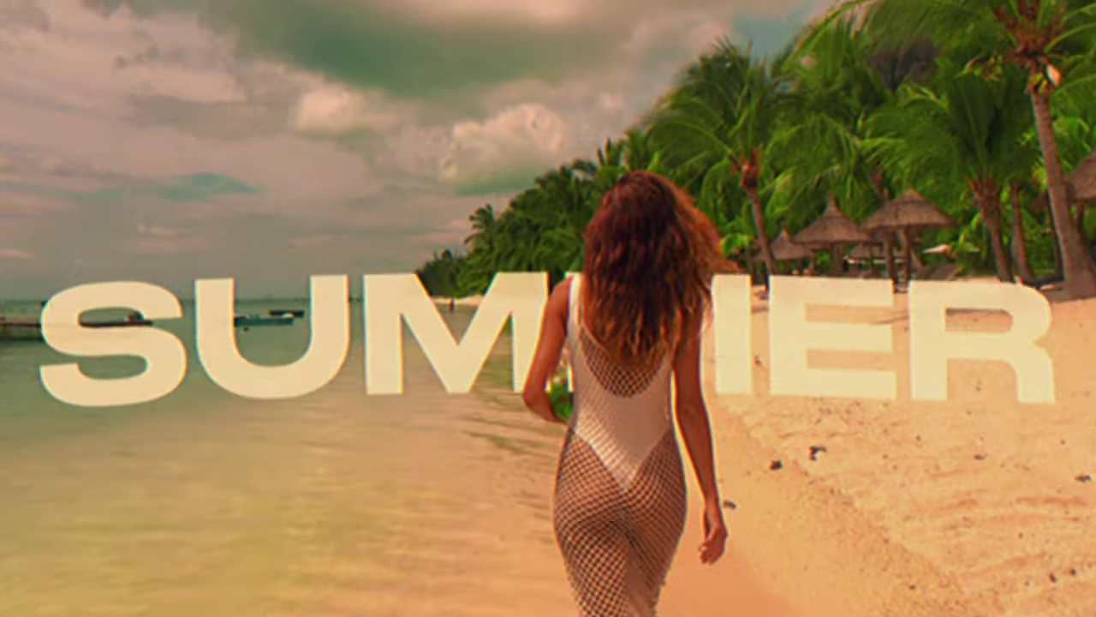
key(Escape)
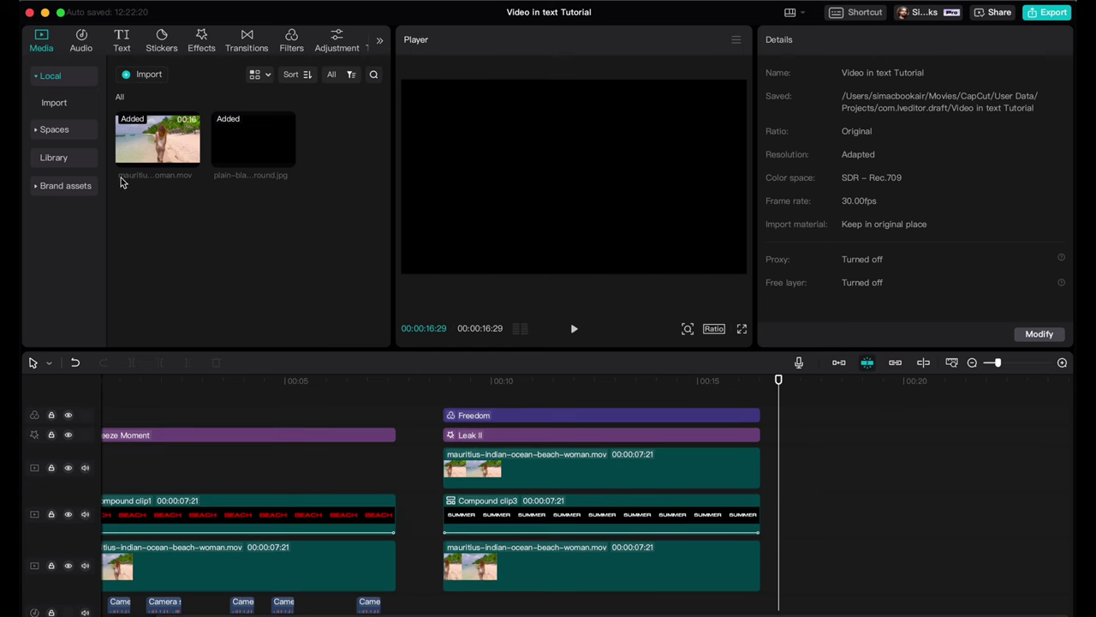
- Add the mauritius-indian-ocean-beach-woman.mov video after the "SUMMER" section, leaving a gap before it on the same track
click(190, 161)
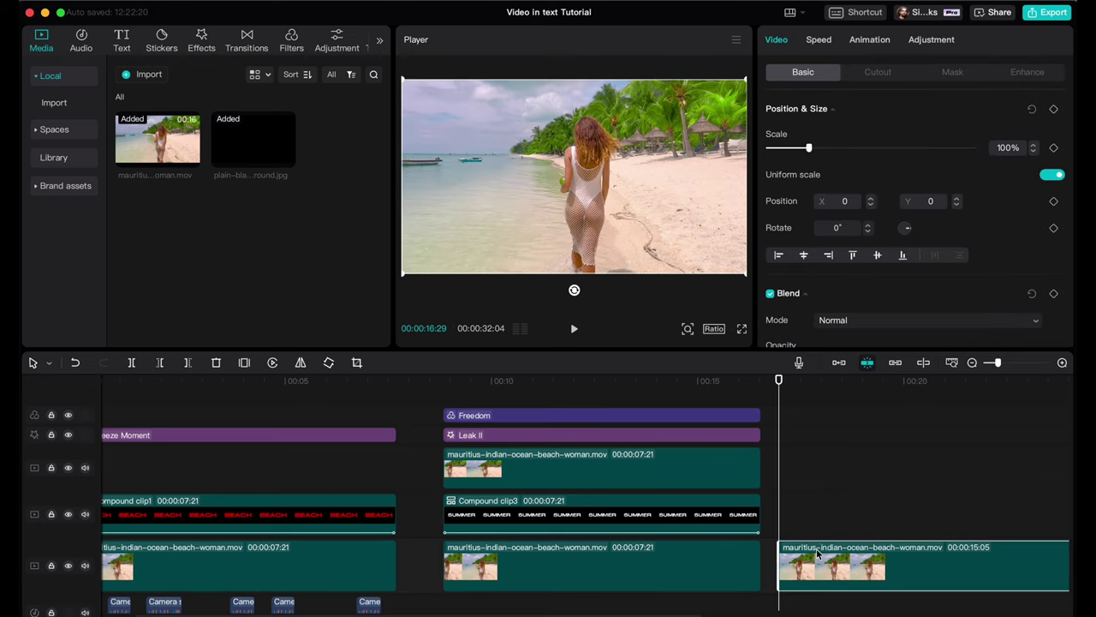
drag(817, 553, 840, 553)
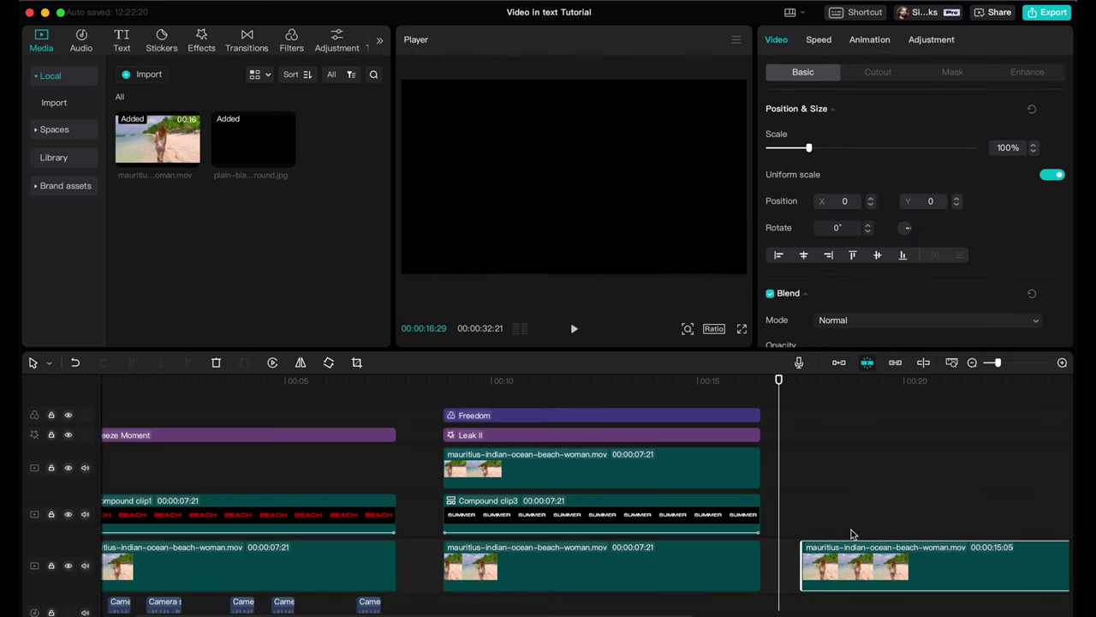
- Add a "SUMMER" text in the DrukWide-Medium font above the newly added beach video and enlarge it to span most of the frame's width
click(121, 40)
click(163, 131)
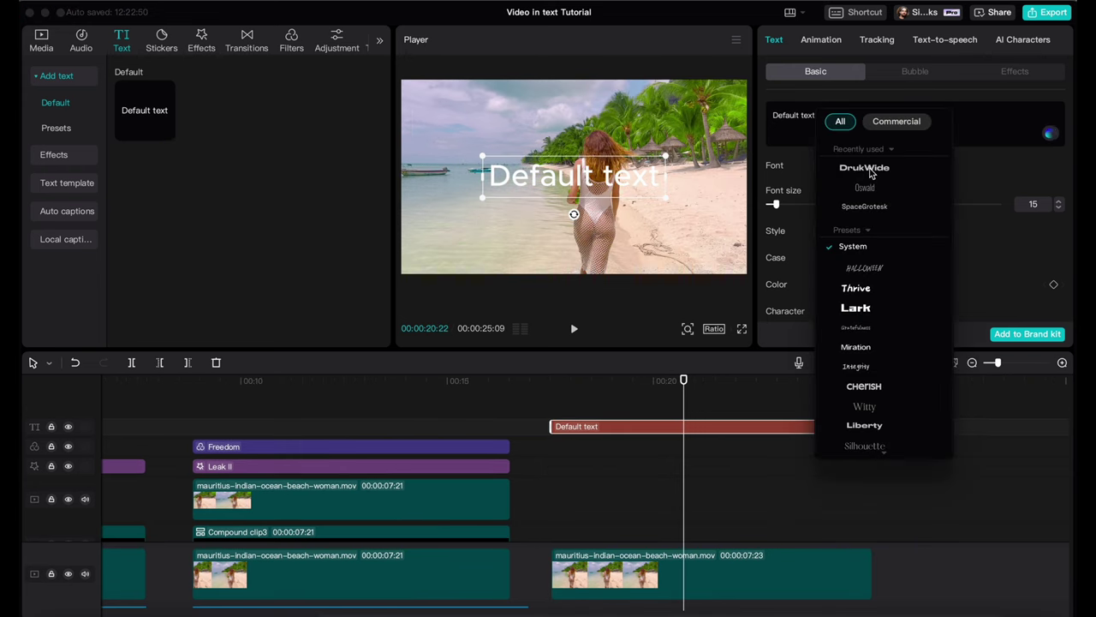
click(867, 169)
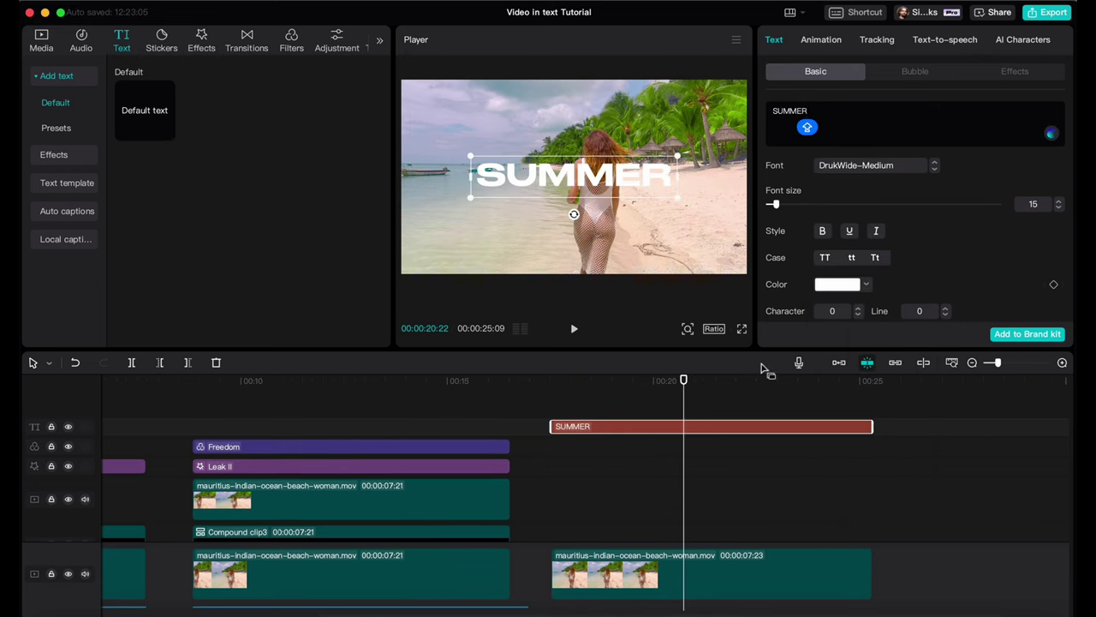
click(765, 369)
click(574, 176)
drag(677, 198, 734, 215)
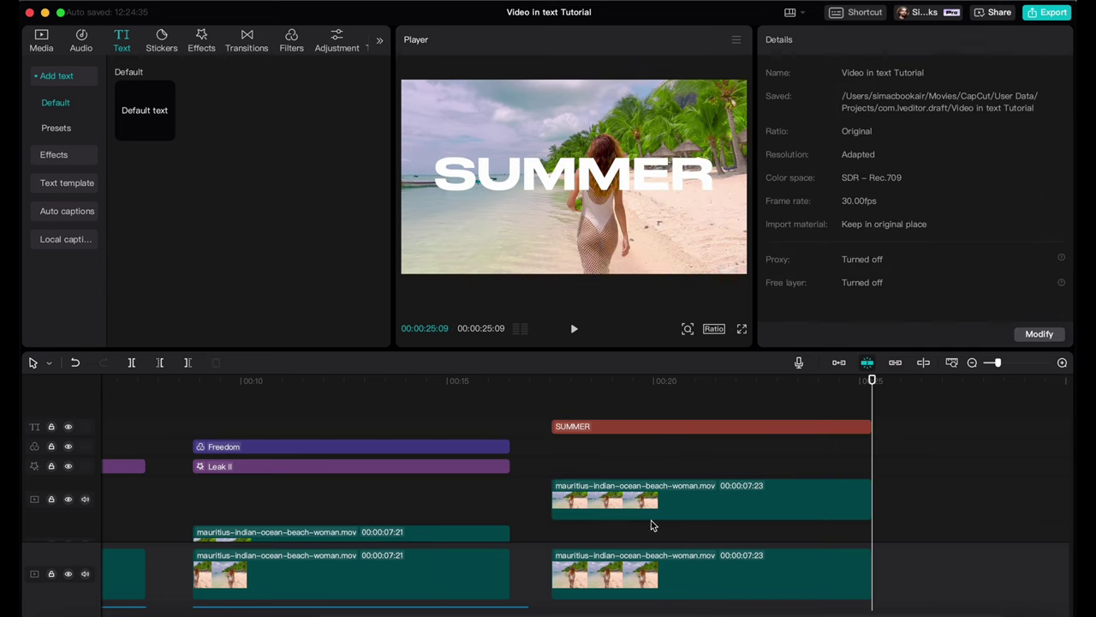
- Place plain-black-background.jpg between the "SUMMER" text and the duplicate beach clip, extending it to the clips' end
drag(696, 499, 682, 423)
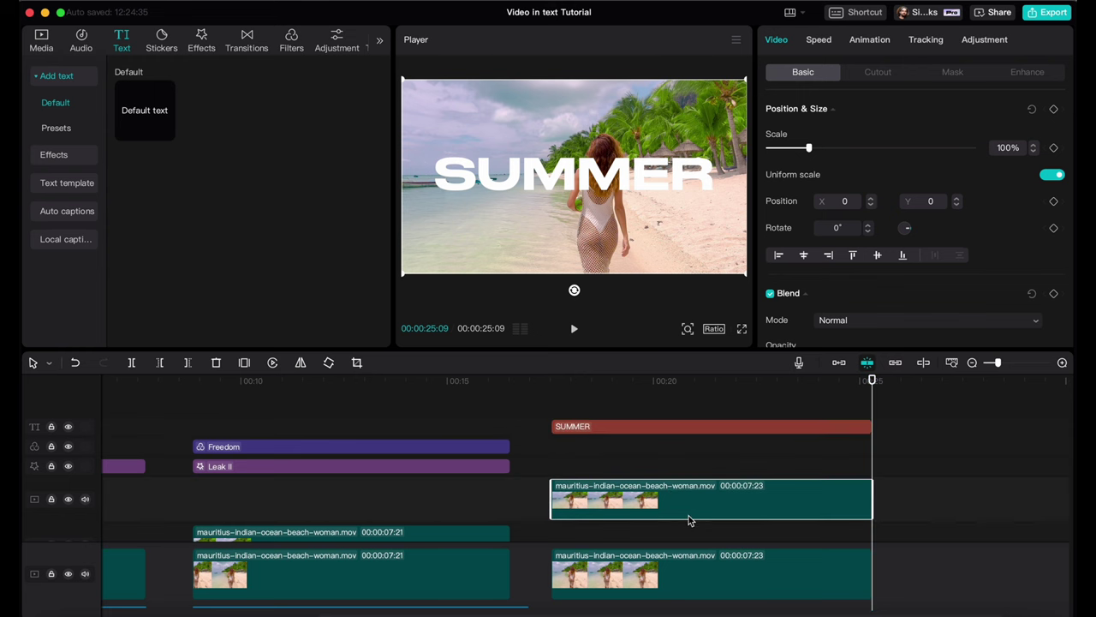
scroll(688, 515, right, 3)
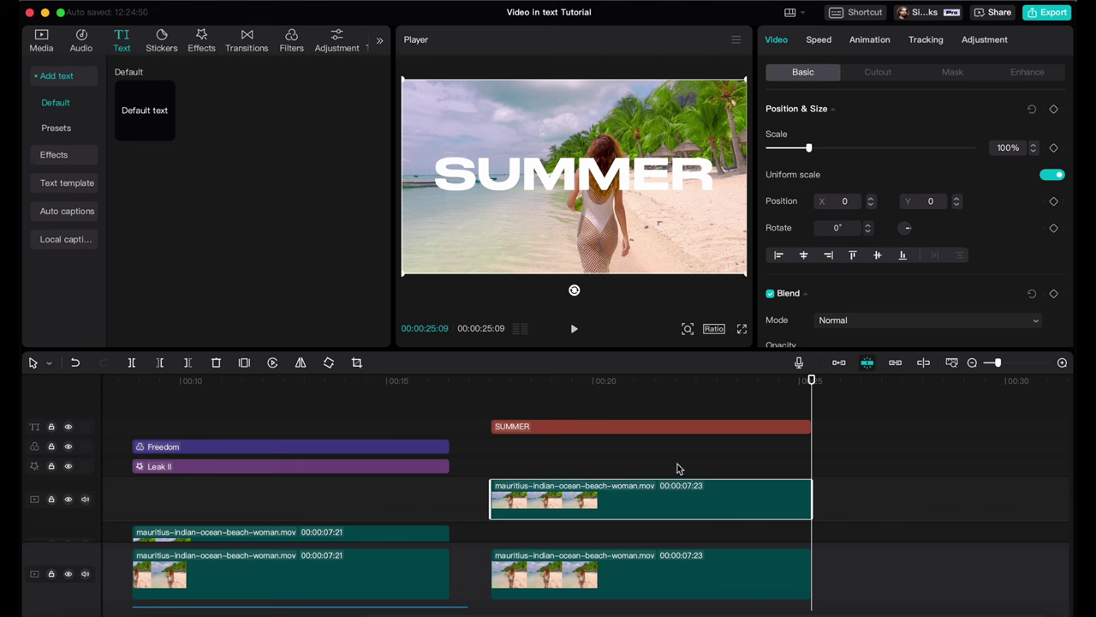
click(42, 40)
drag(245, 140, 625, 472)
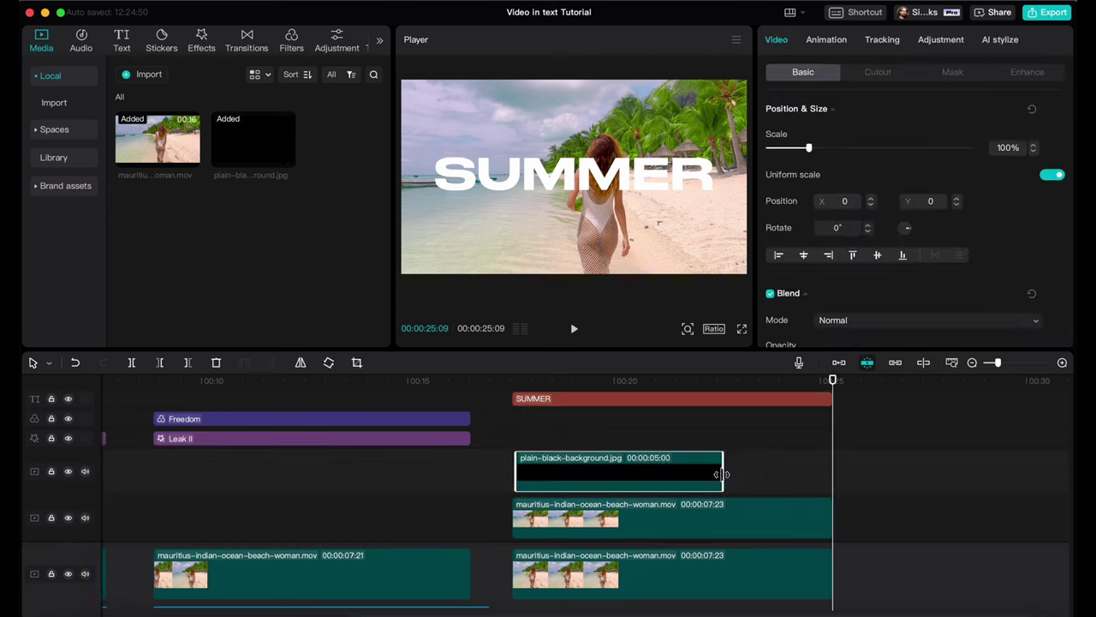
drag(722, 474, 832, 481)
- Combine the new "SUMMER" text and its black background into a compound clip
drag(458, 539, 642, 390)
right_click(643, 390)
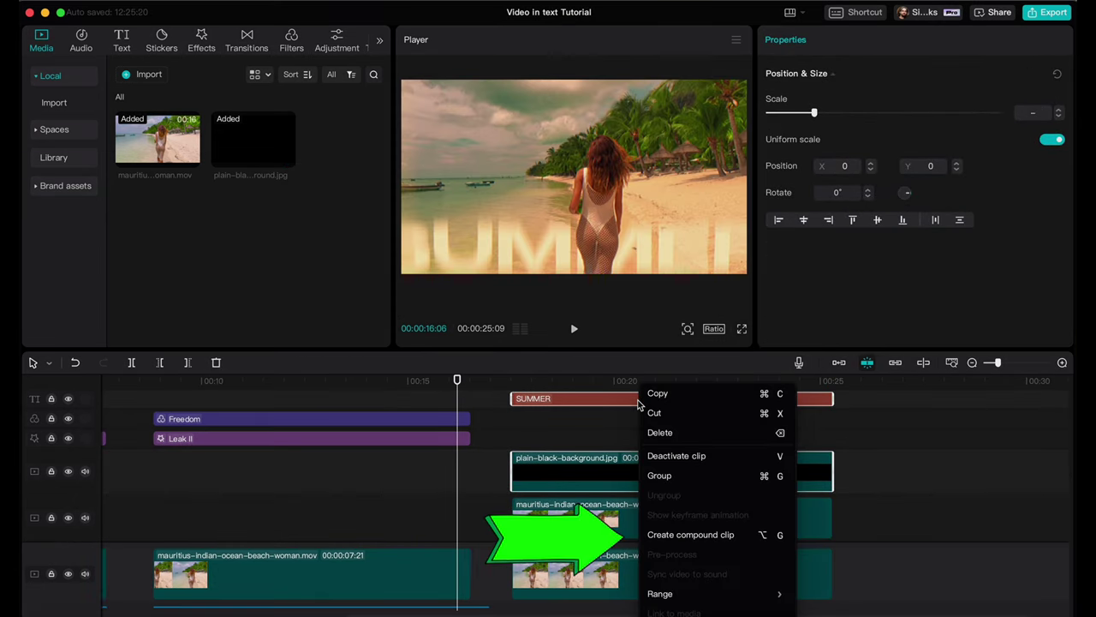
click(710, 538)
- Set the blend mode of the new "SUMMER" compound clip to Screen
scroll(805, 301, down, 3)
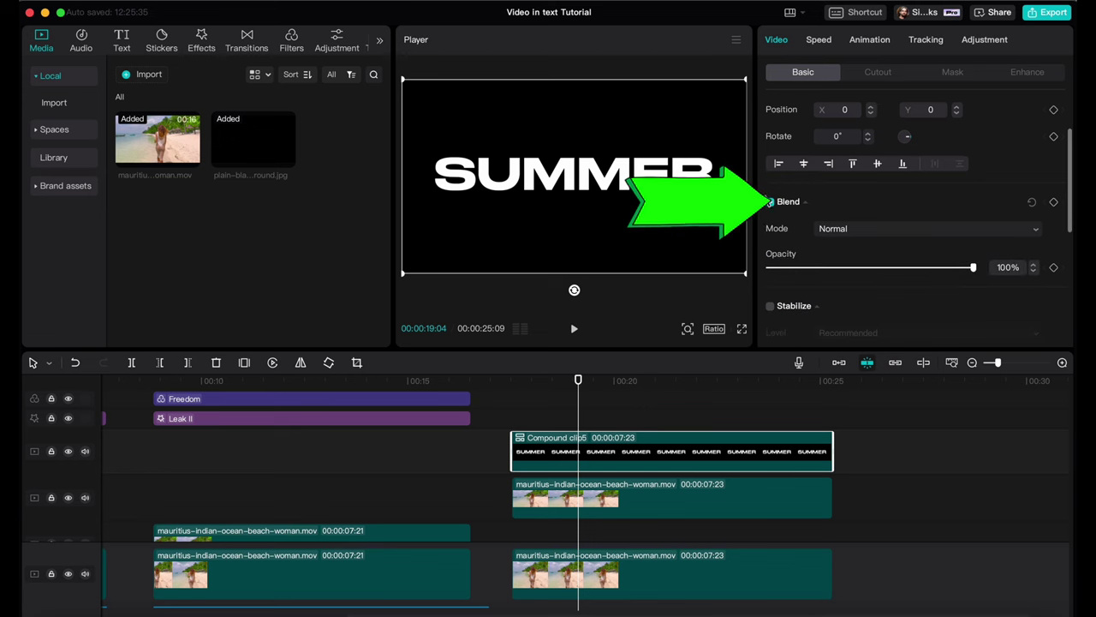
click(874, 229)
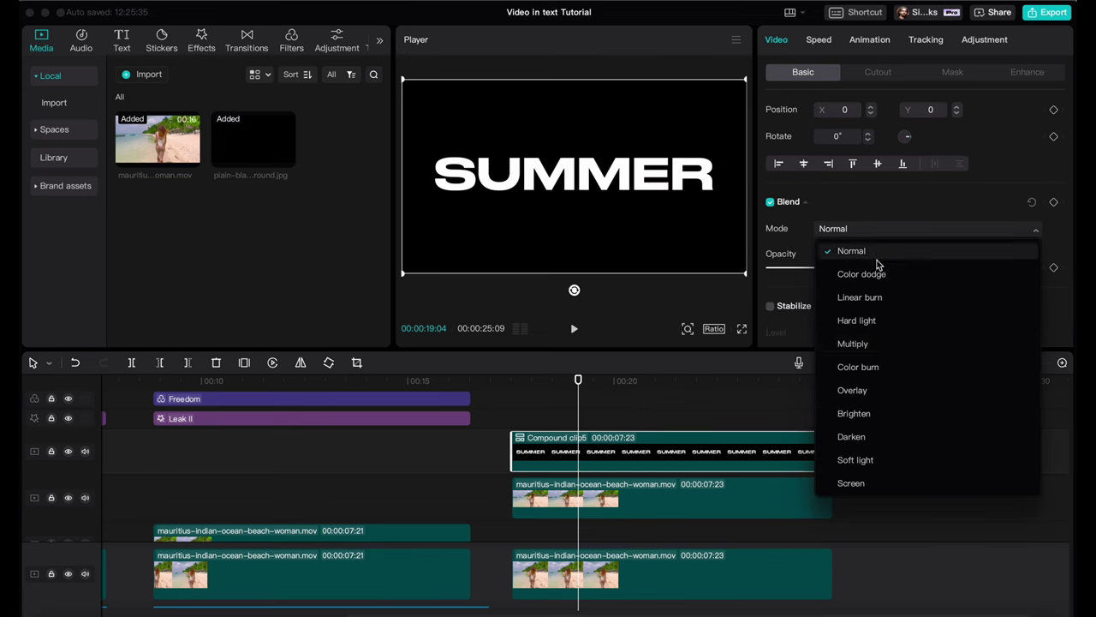
click(863, 487)
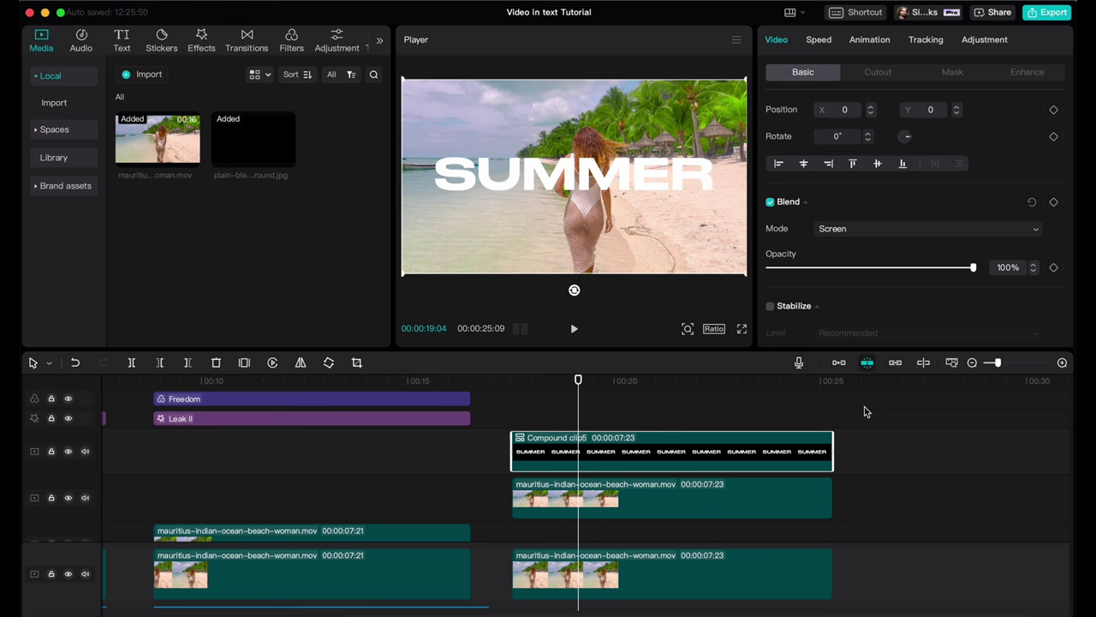
- Move the duplicate beach clip above the "SUMMER" compound clip and enable Auto cutout on it
click(631, 504)
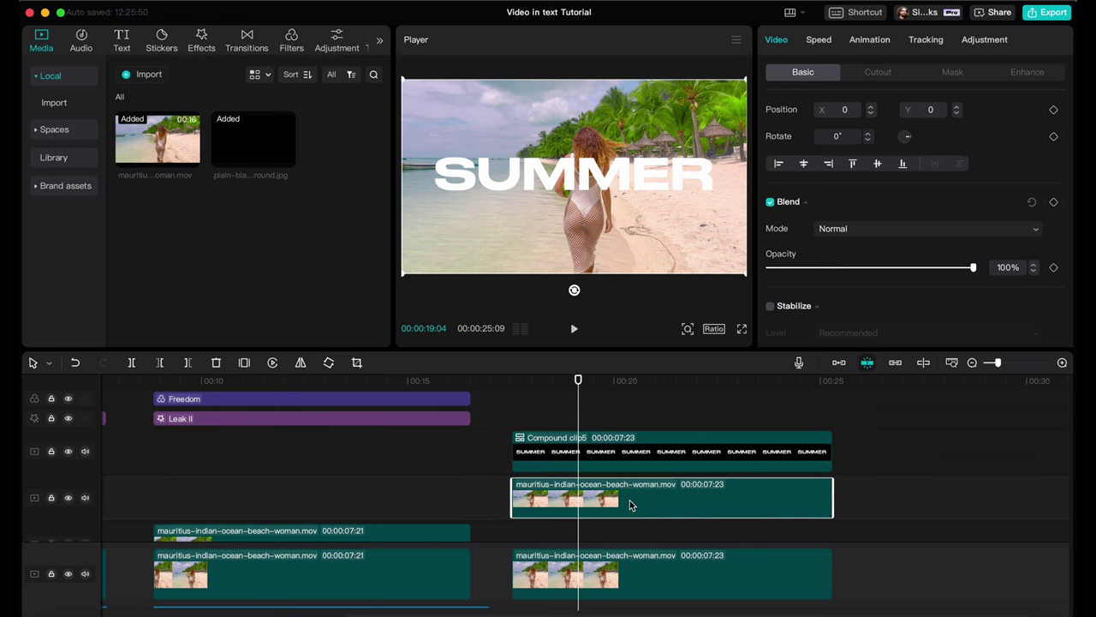
drag(631, 504, 636, 417)
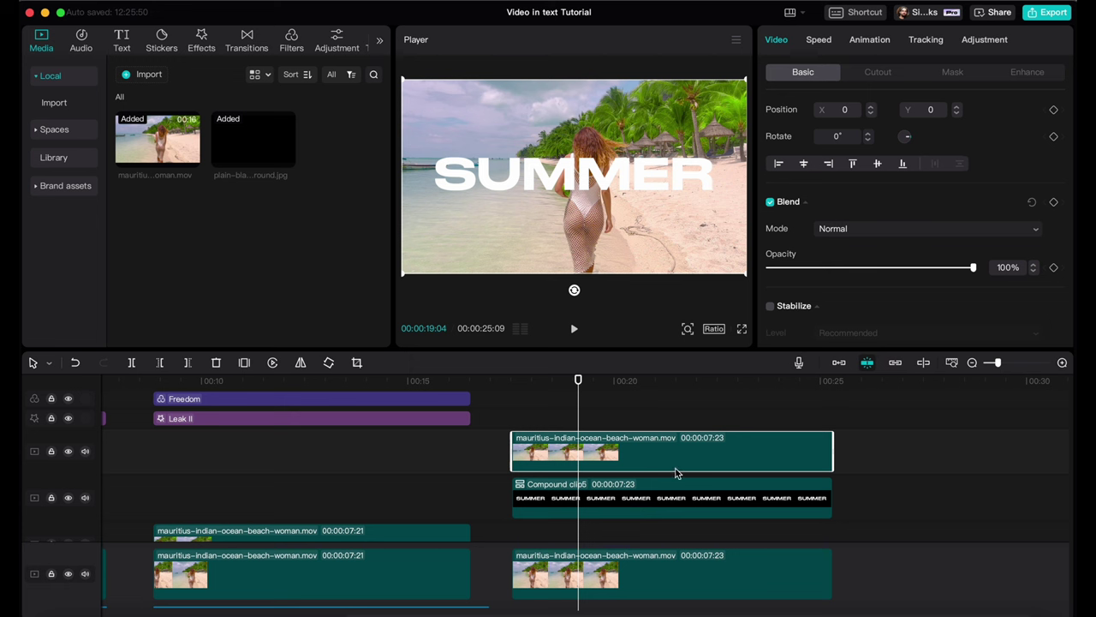
scroll(944, 291, down, 10)
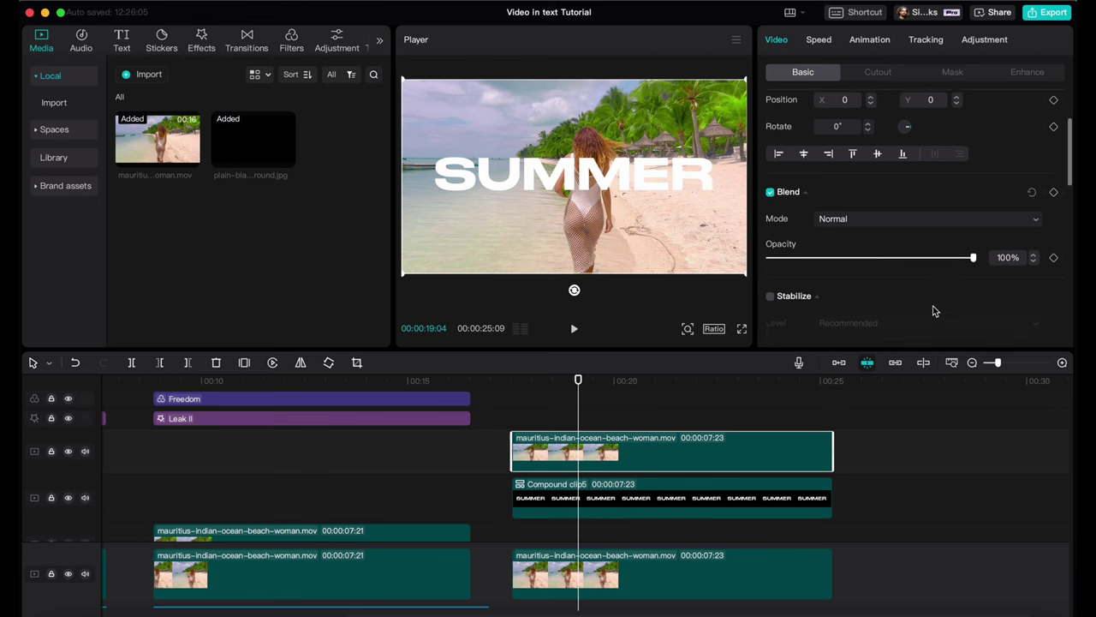
click(841, 294)
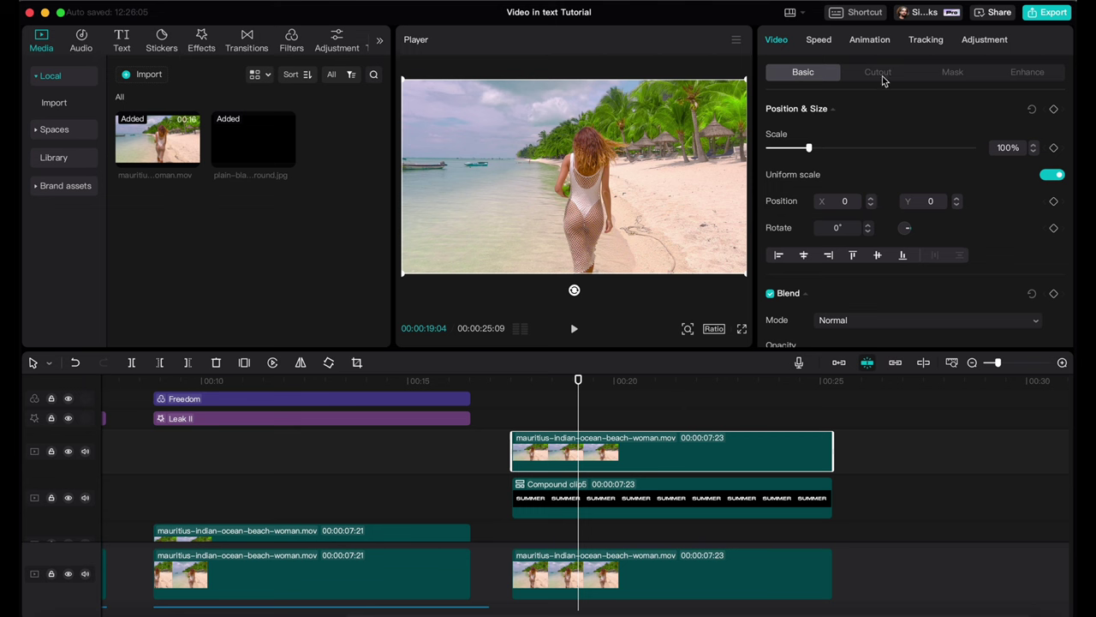
click(880, 74)
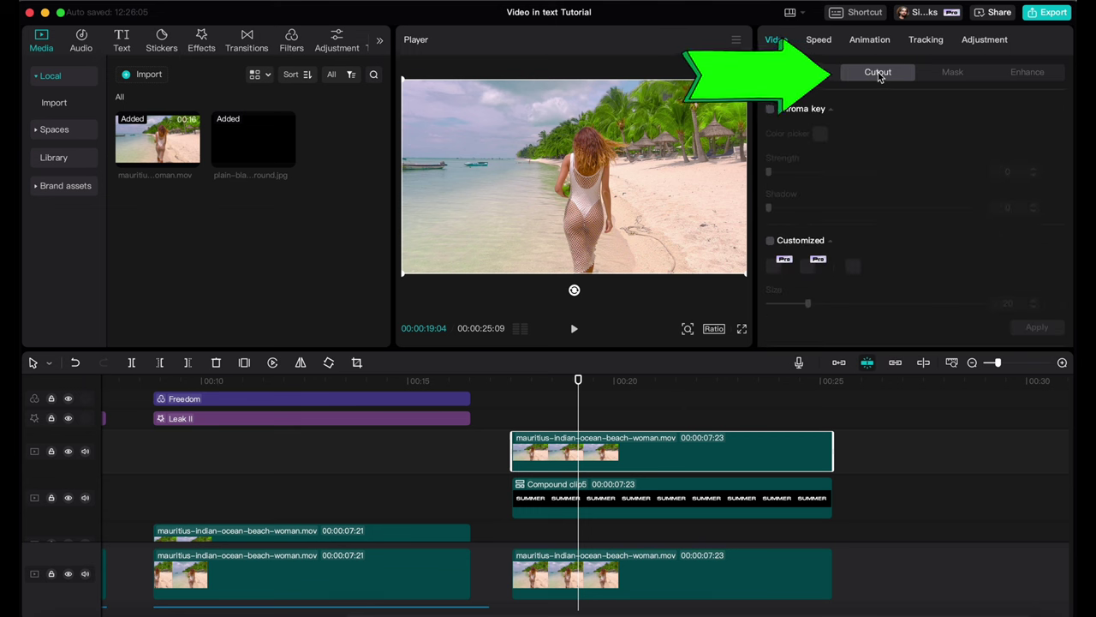
scroll(835, 206, down, 2)
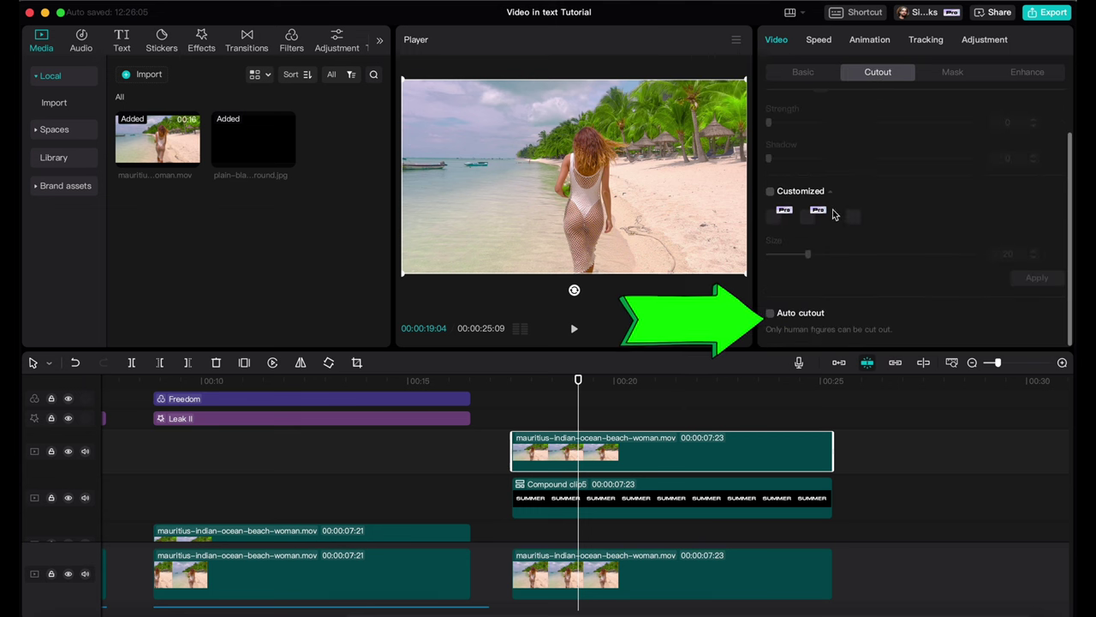
click(771, 316)
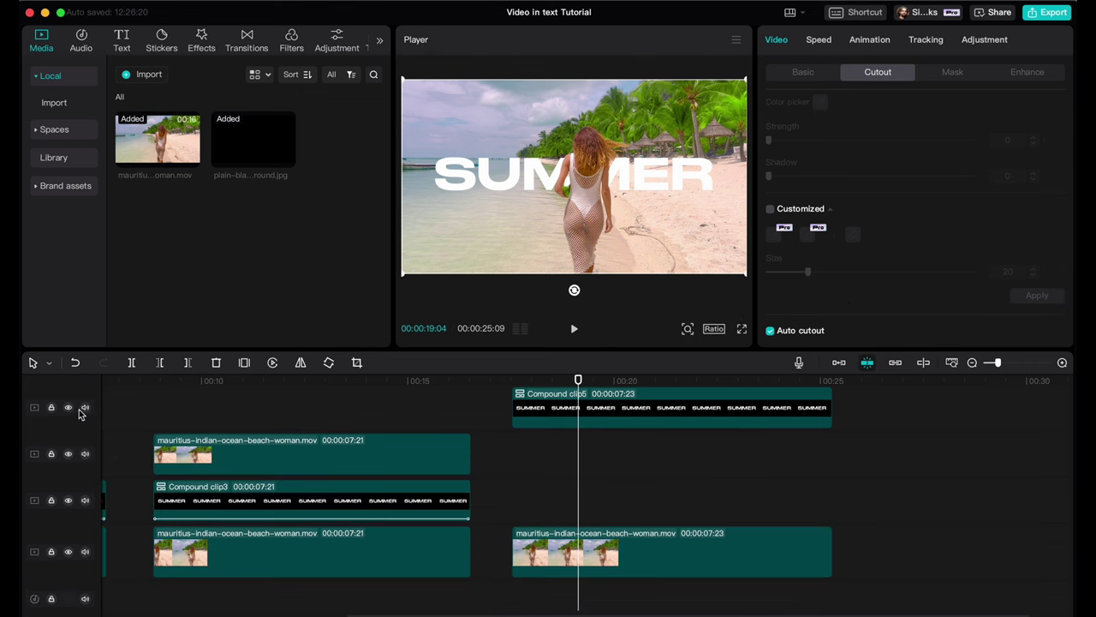
- Check the layers by toggling track visibility, and play the section with "SUMMER" behind the woman from its start
click(69, 407)
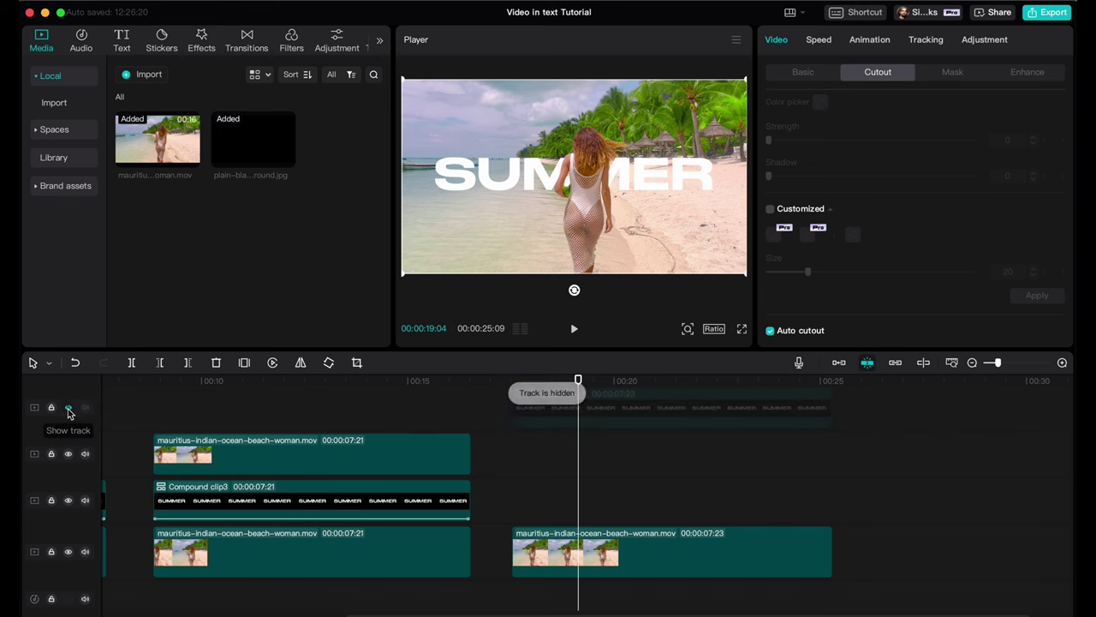
click(68, 553)
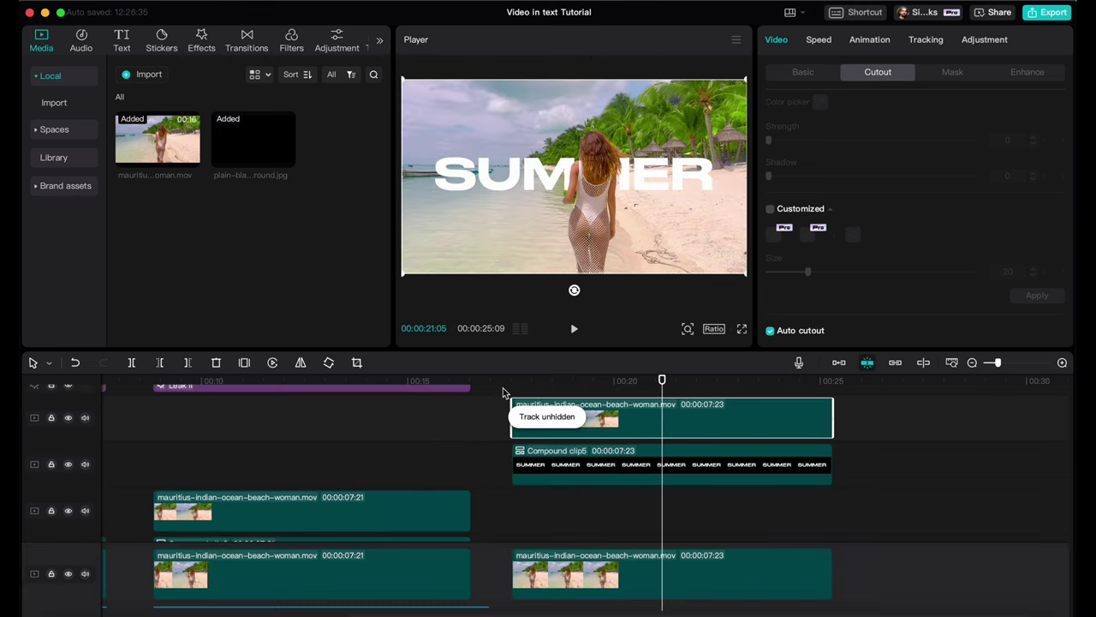
click(512, 392)
key(space)
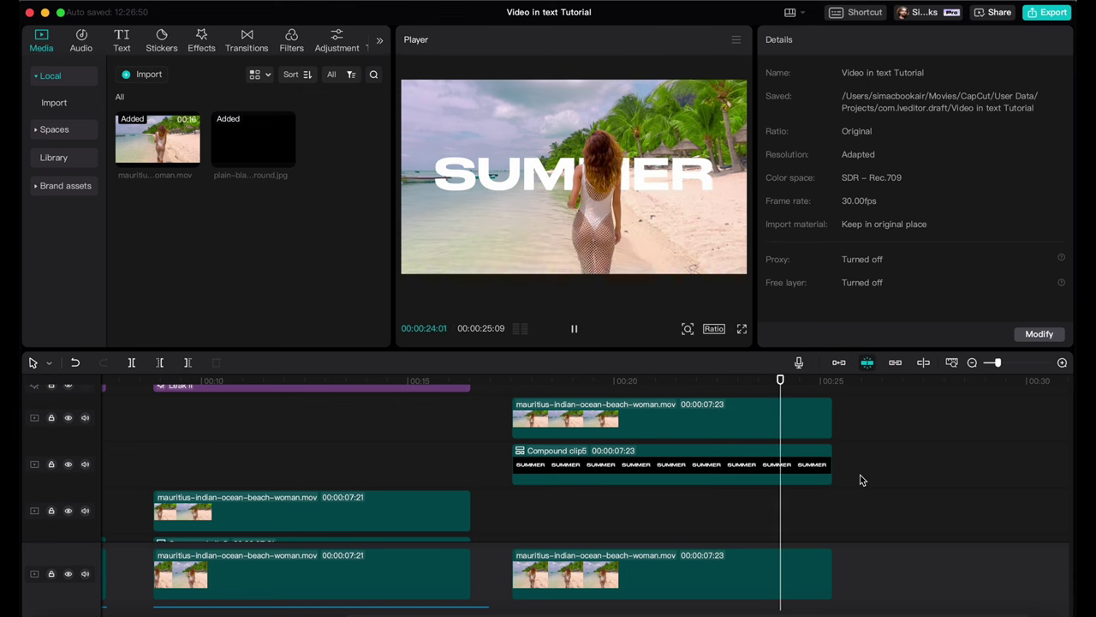
key(space)
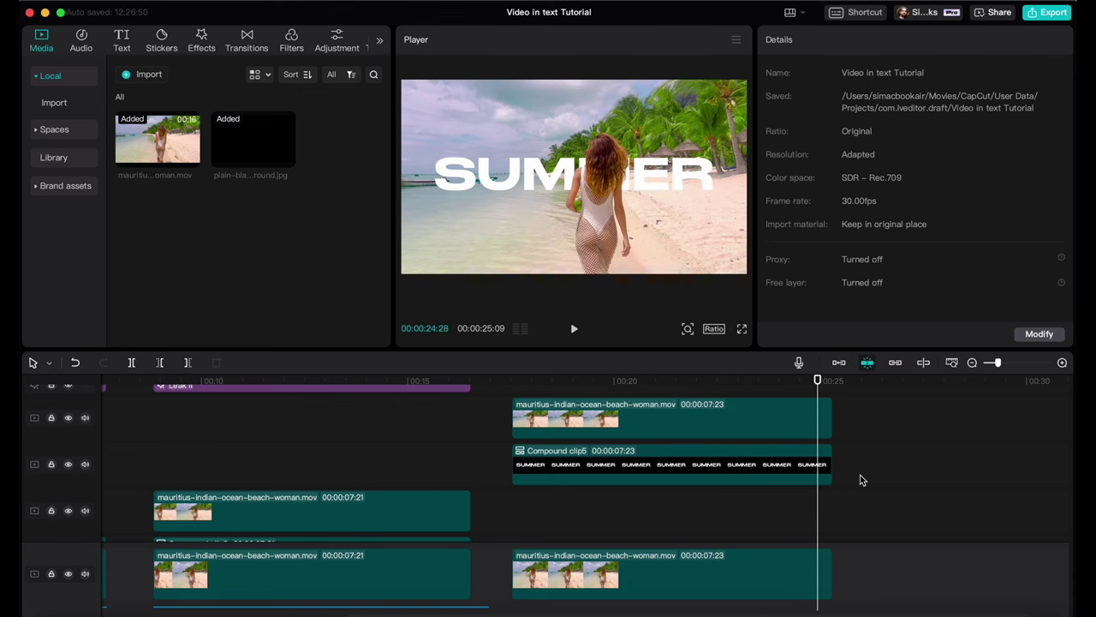
- Apply the Falling combo animation to the last "SUMMER" compound clip
drag(564, 382, 512, 390)
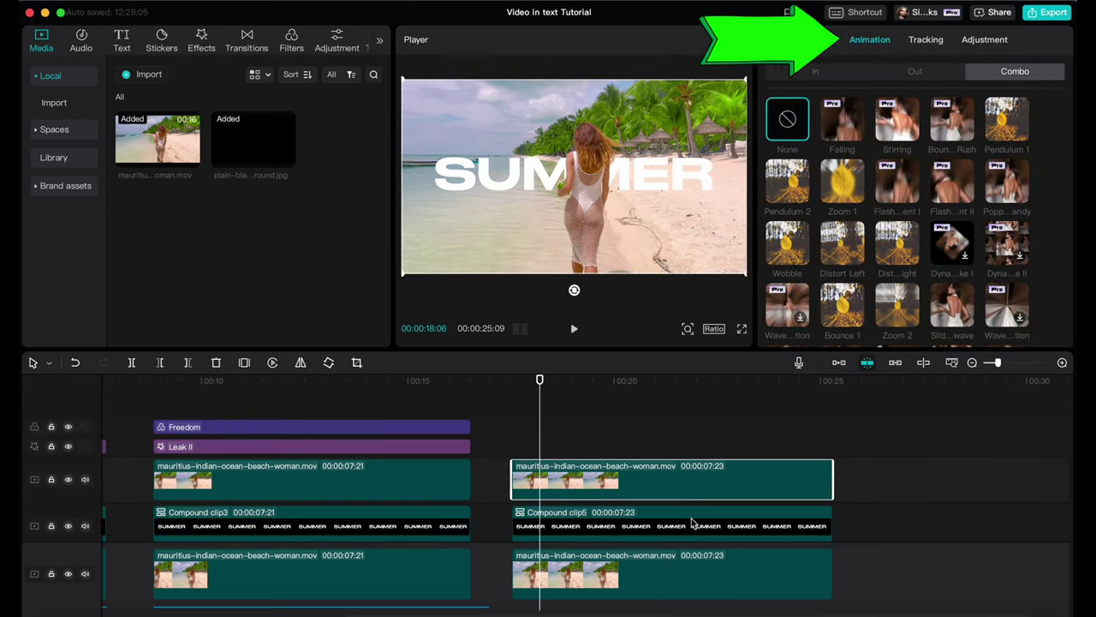
click(617, 529)
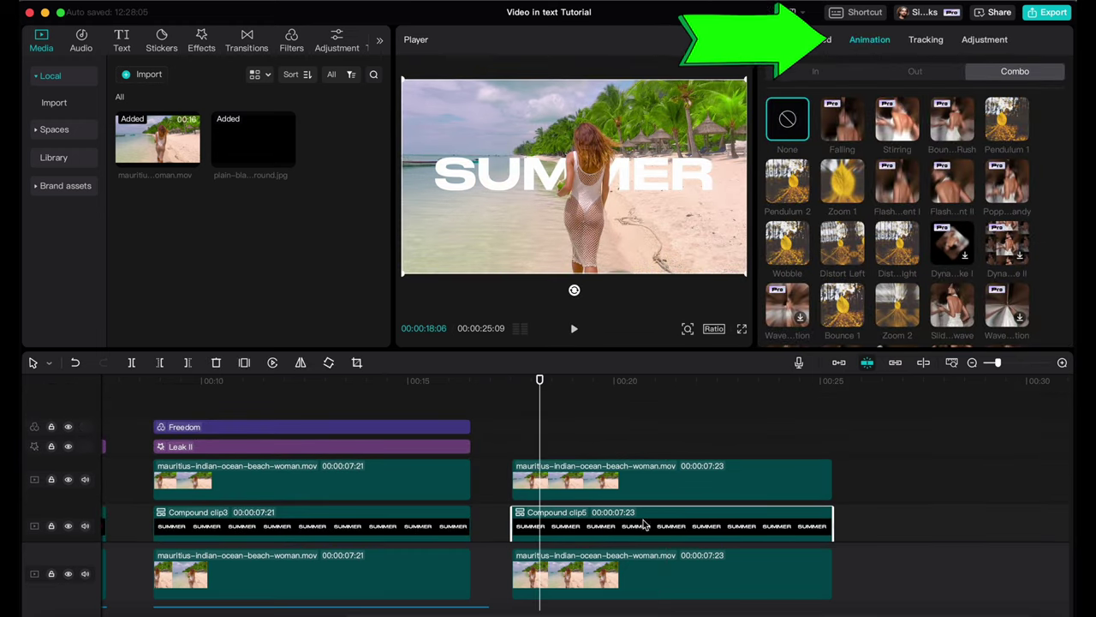
click(842, 124)
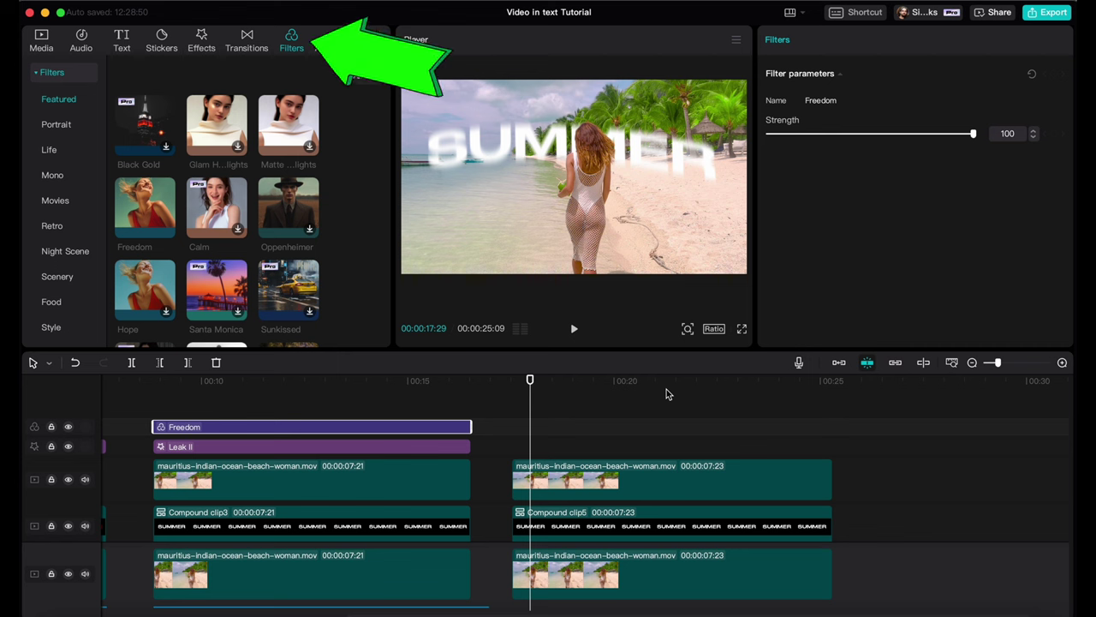
- Add the Freedom filter and the Leak II effect above the last "SUMMER" section, extending both to the clips' end
click(137, 206)
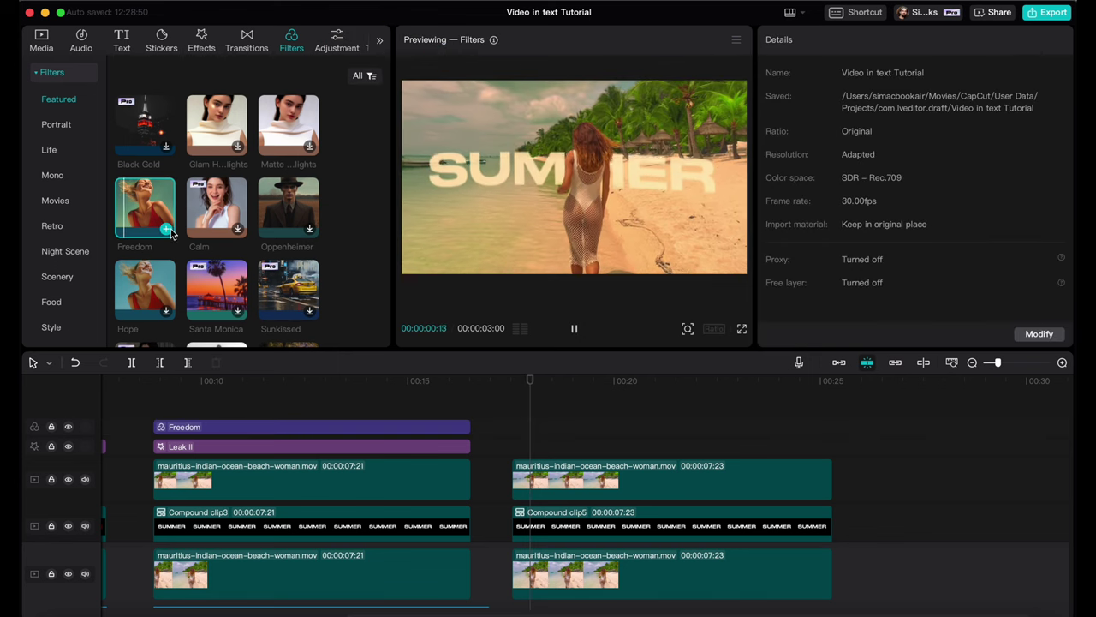
click(165, 229)
drag(599, 430, 833, 427)
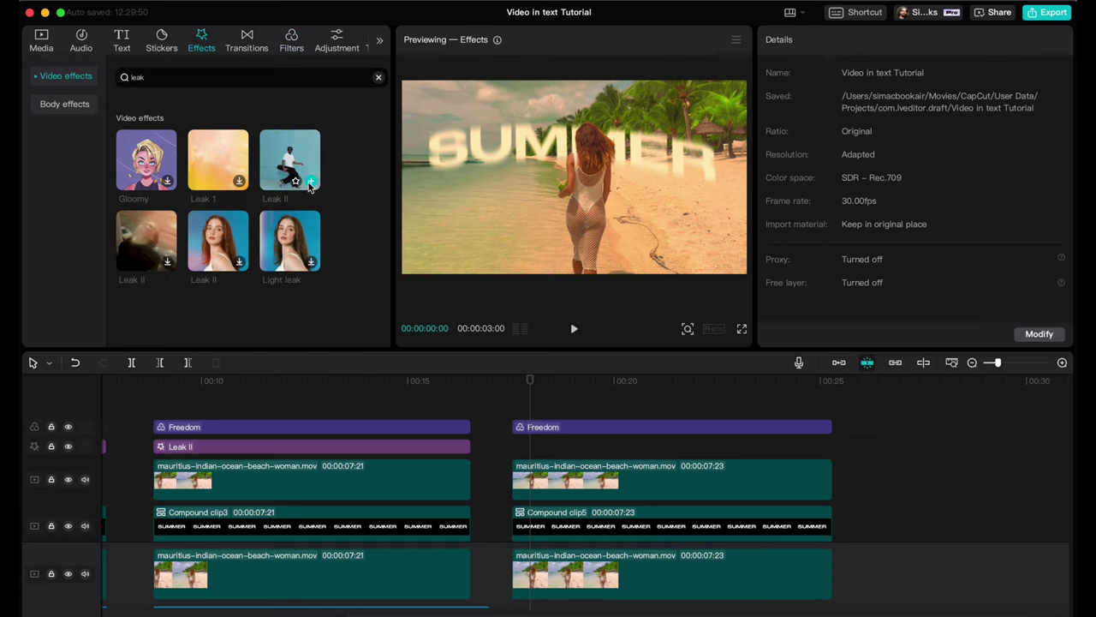
drag(289, 160, 554, 449)
drag(637, 446, 833, 446)
- Add the "Dance tune / tropical house which suits summer" track under the last section, remove the excess past the clips' end, and play it back
drag(529, 383, 519, 387)
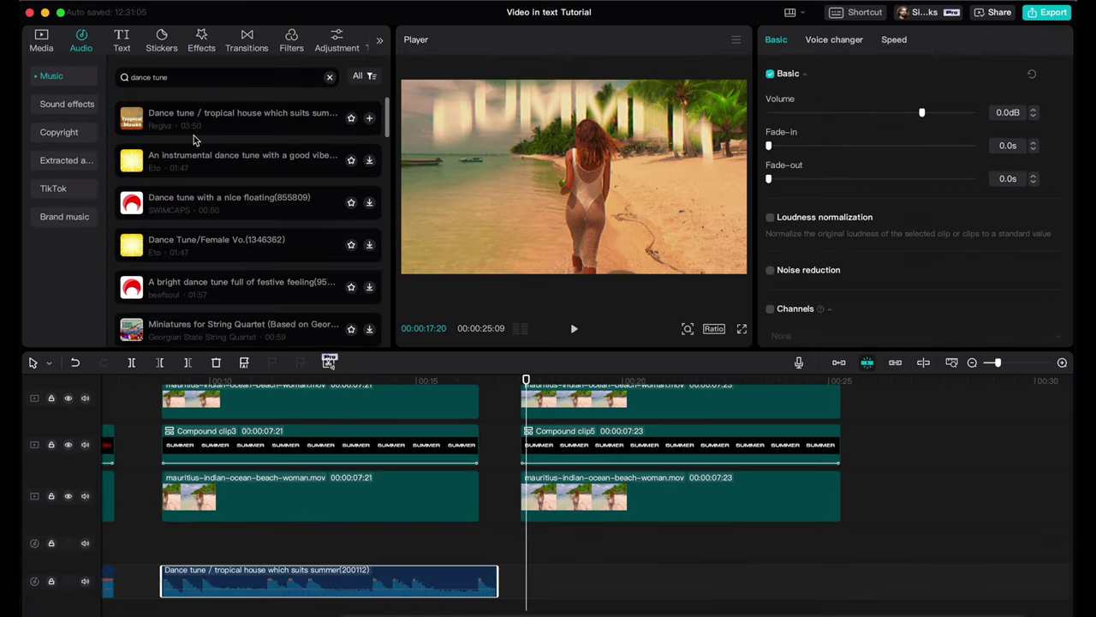
click(370, 119)
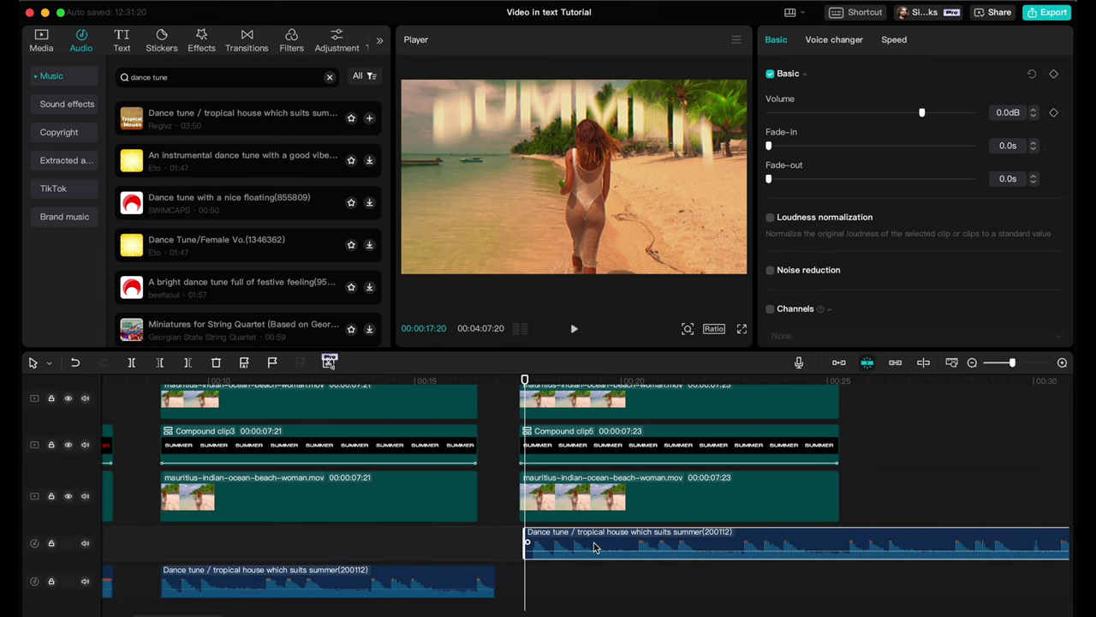
key(Delete)
key(space)
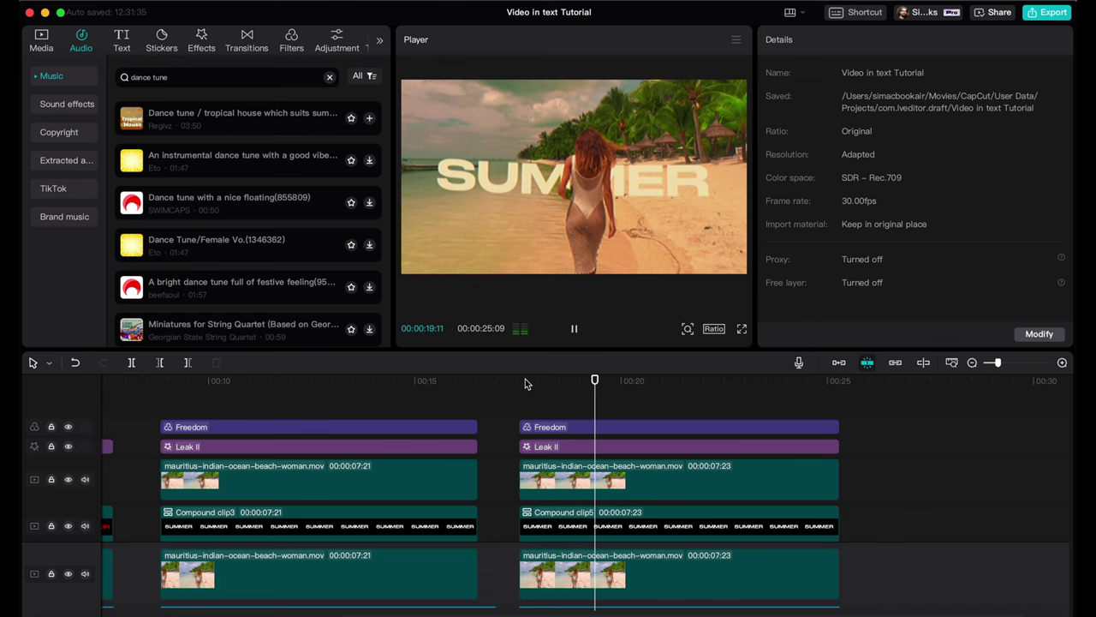